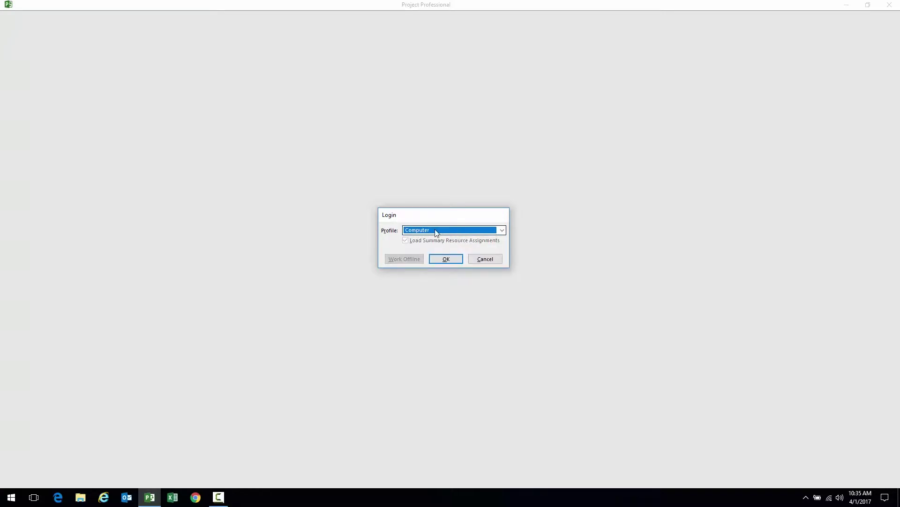
# Log in to Project Professional using the pwa profile from the Login dialog
pyautogui.click(502, 230)
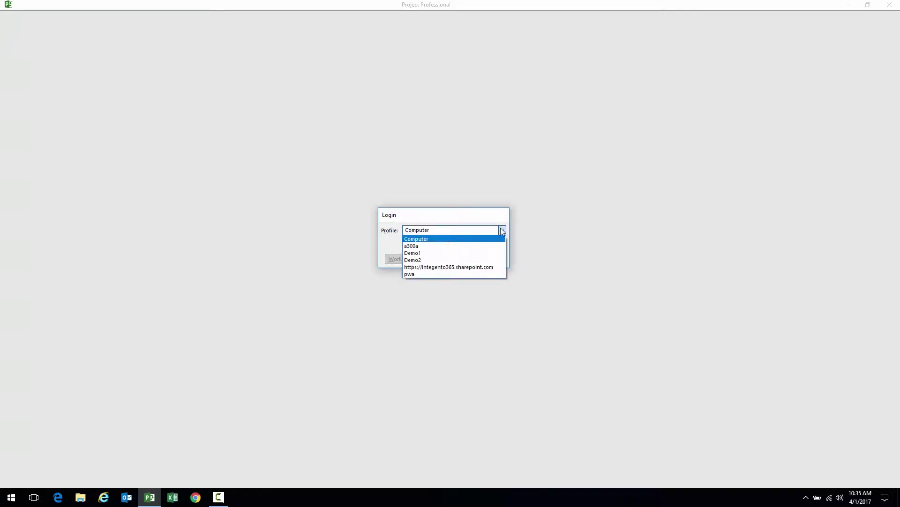
pyautogui.click(423, 274)
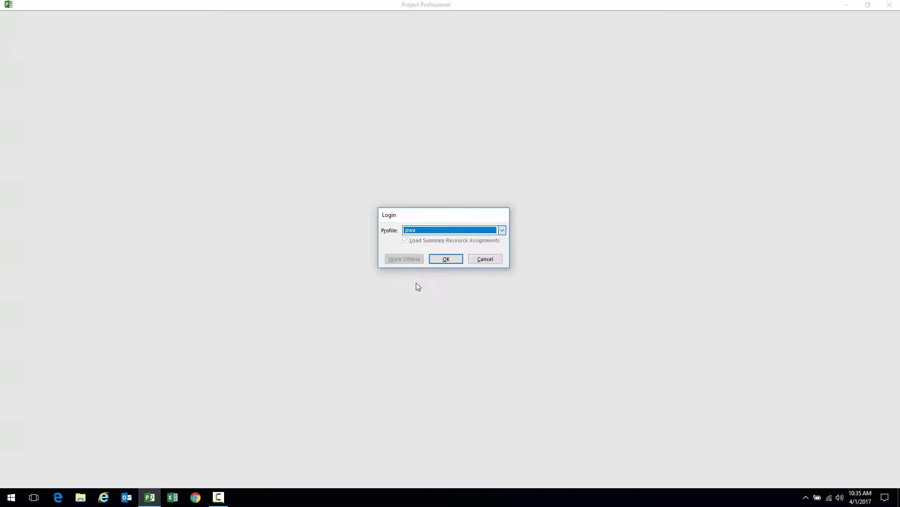
pyautogui.click(446, 259)
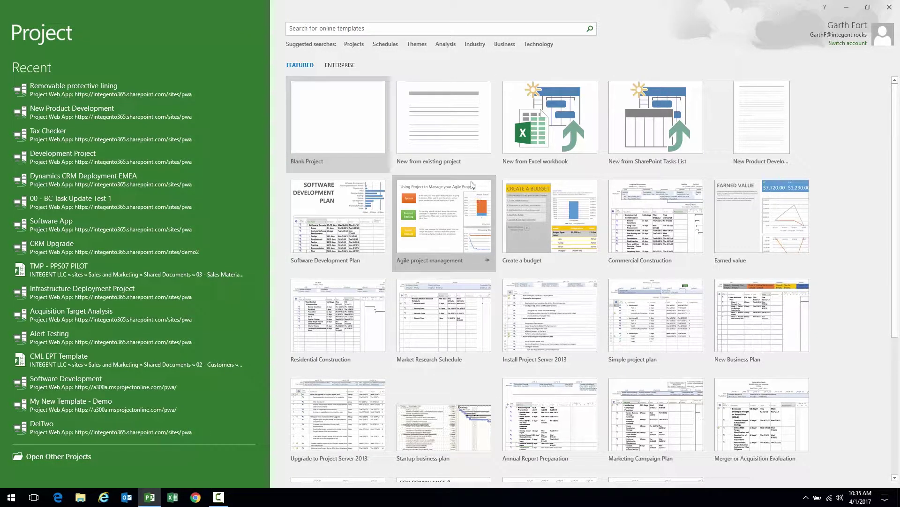
# Preview the Enterprise templates, then create a new Blank Project from Featured
pyautogui.click(340, 65)
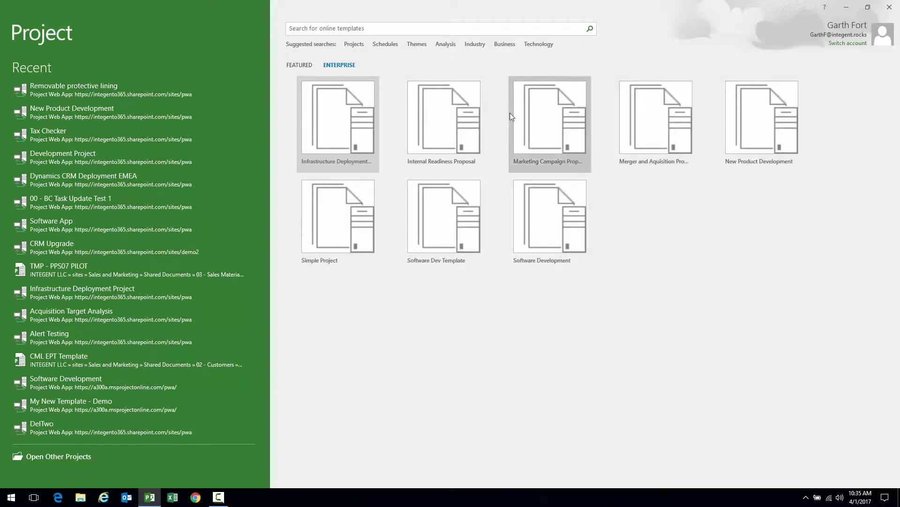
pyautogui.click(297, 65)
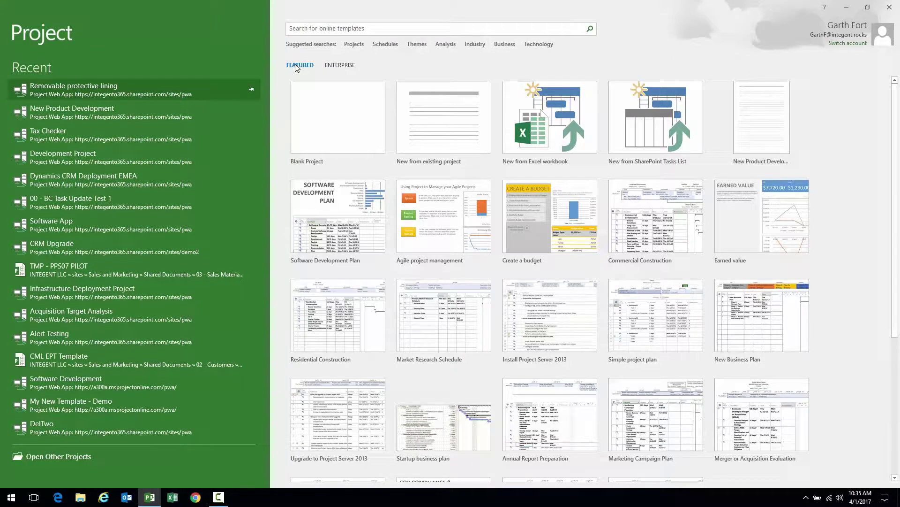
pyautogui.click(335, 114)
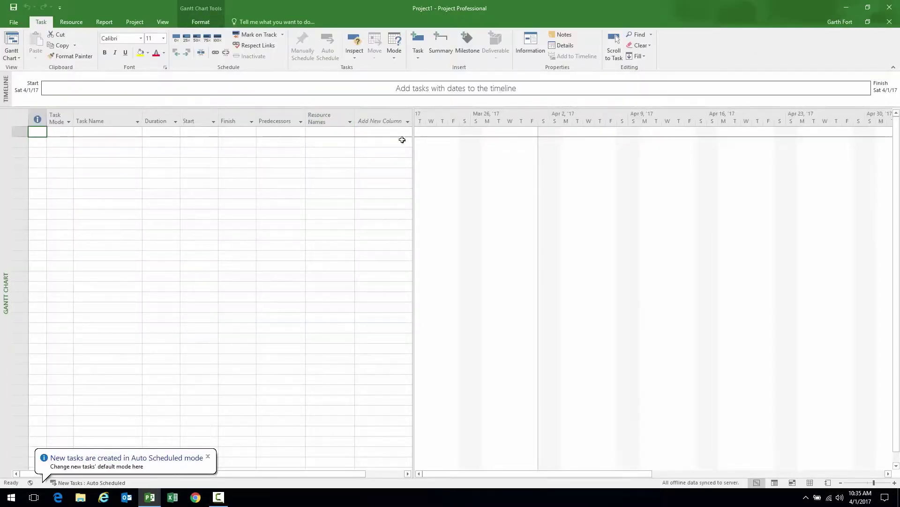
# Widen the task table area and select the Task Name and Start cells of row 1
pyautogui.moveTo(423, 150); pyautogui.dragTo(475, 151)
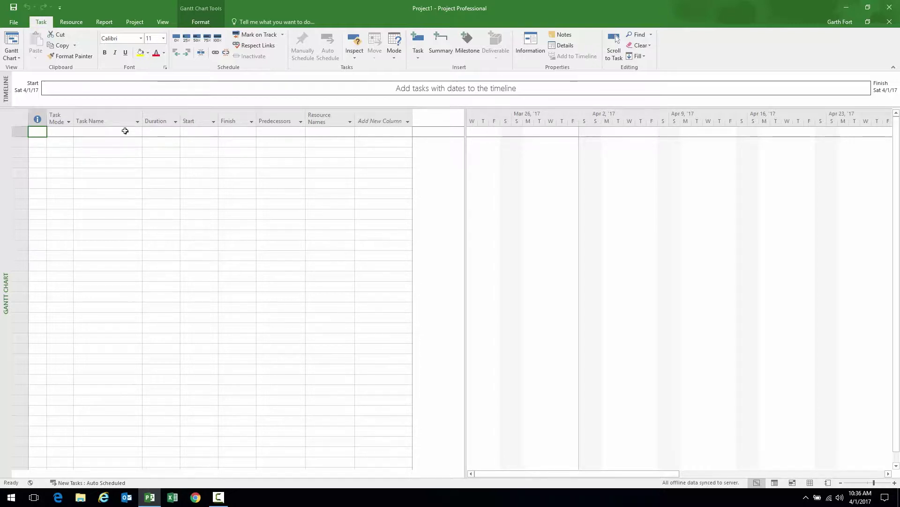
pyautogui.click(116, 132)
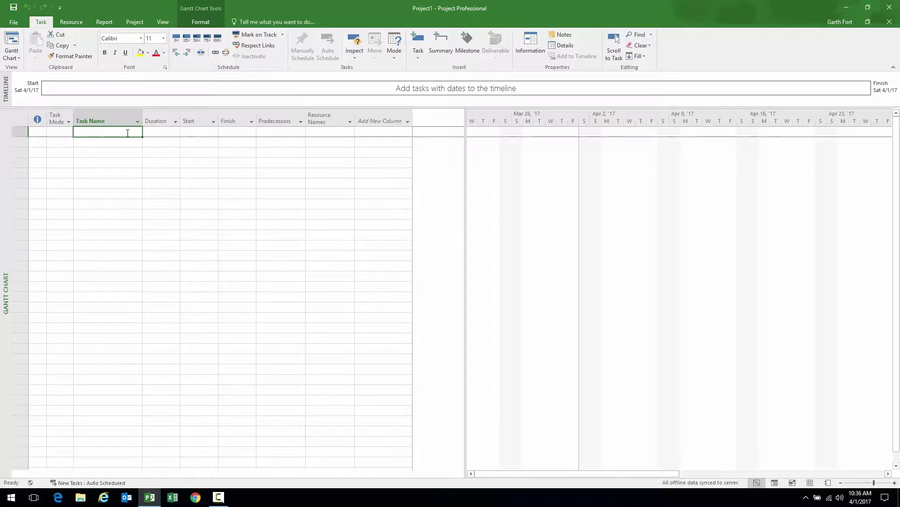
pyautogui.click(195, 132)
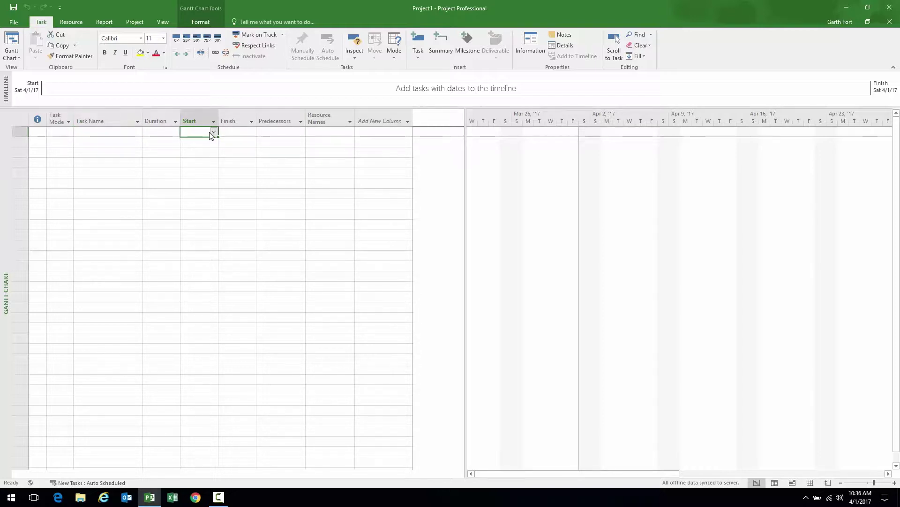
pyautogui.click(136, 131)
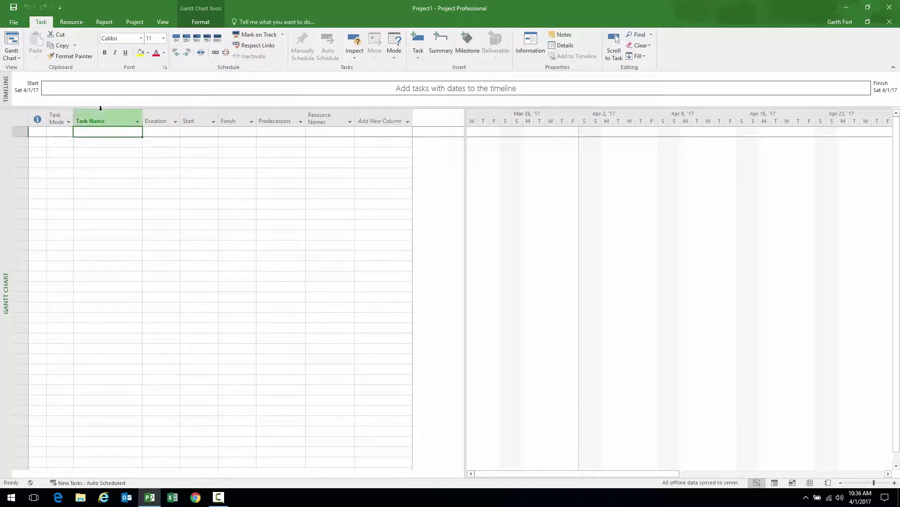
# Look over the Resource and Report tabs, then open Project Information from the Project tab
pyautogui.click(71, 22)
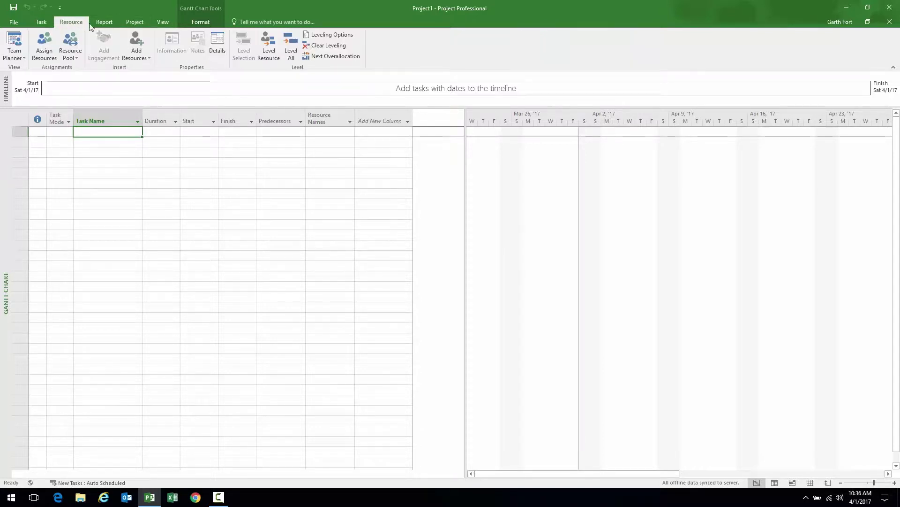
pyautogui.click(105, 23)
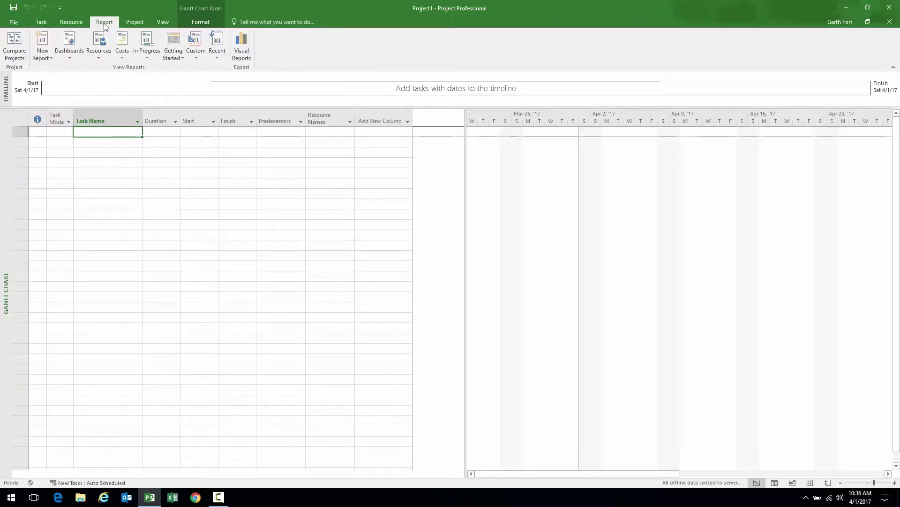
pyautogui.click(137, 23)
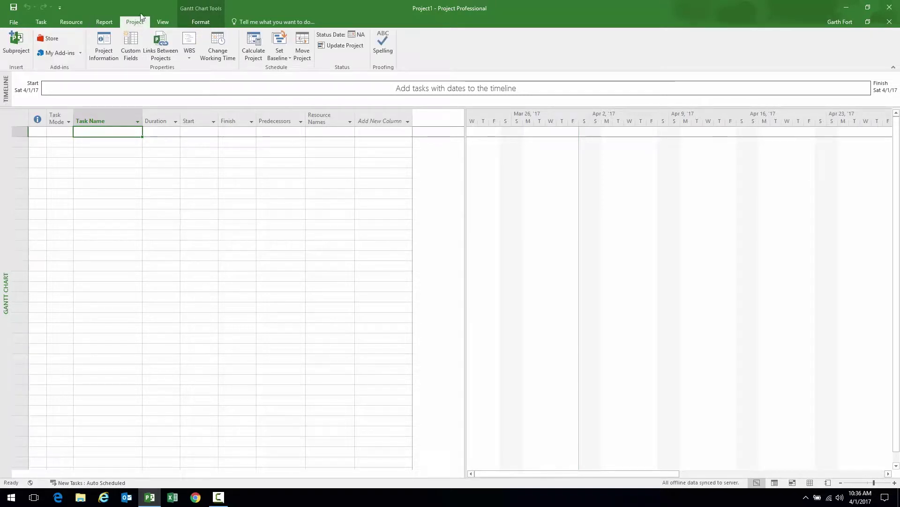
pyautogui.click(101, 55)
# In Project Information, pick May 1, 2017 from the Start date calendar and confirm
pyautogui.moveTo(443, 149); pyautogui.dragTo(417, 144)
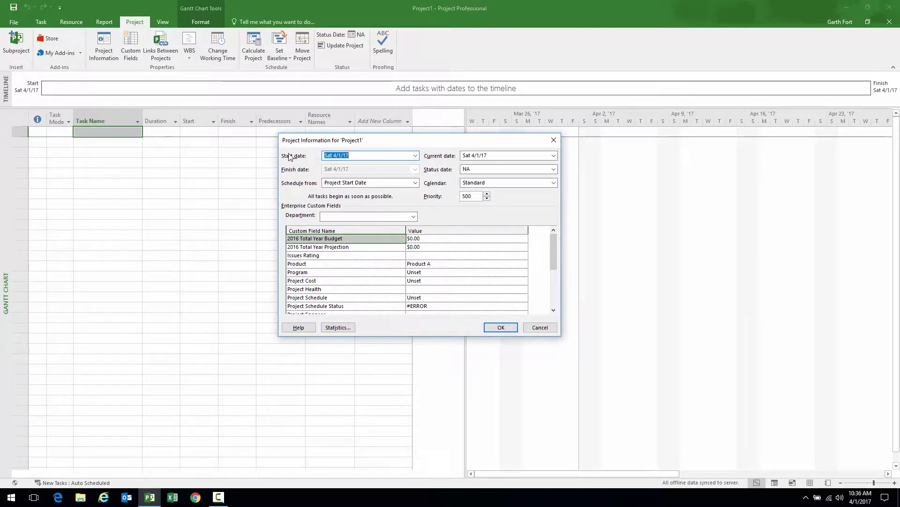
pyautogui.click(416, 156)
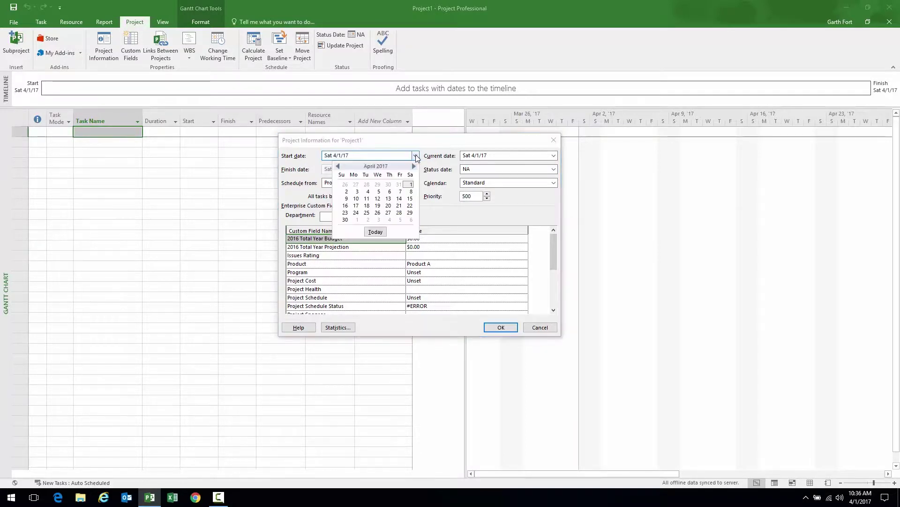
pyautogui.click(414, 167)
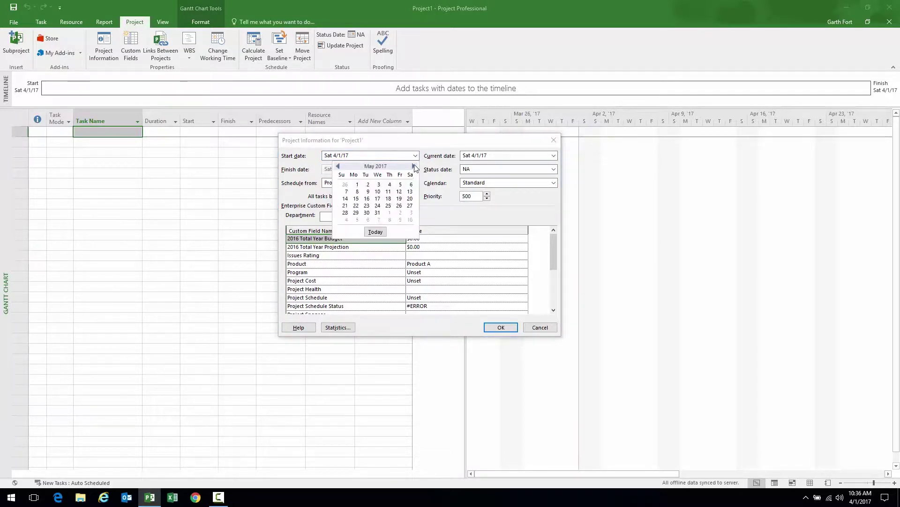
pyautogui.click(357, 184)
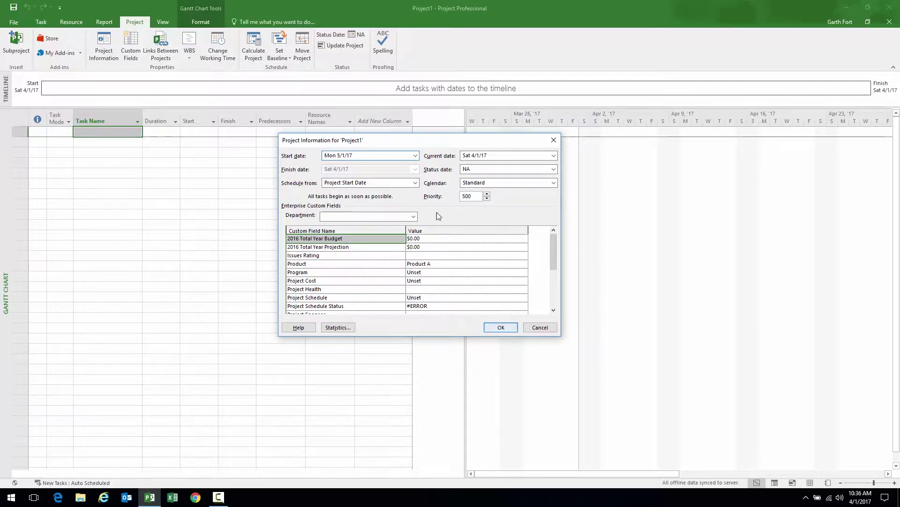
pyautogui.click(501, 328)
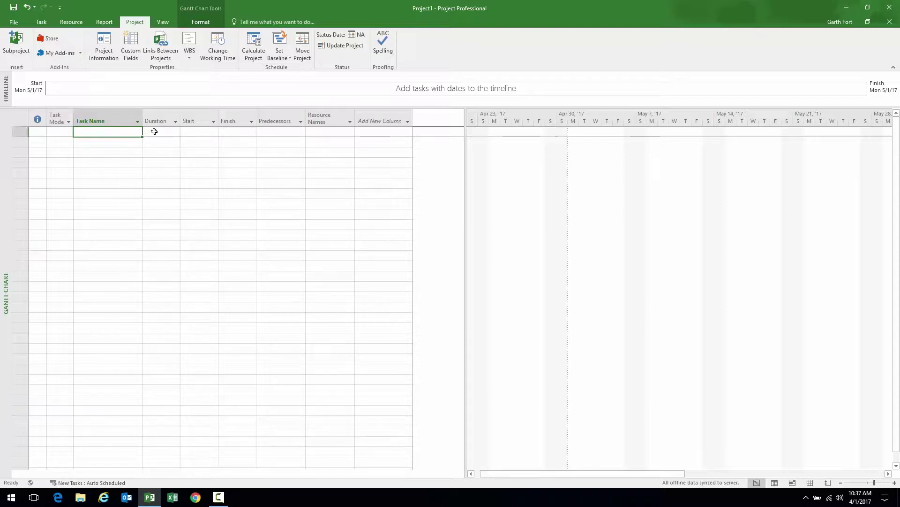
# Turn on Project Summary Task on the Gantt Chart Tools Format tab
pyautogui.click(200, 21)
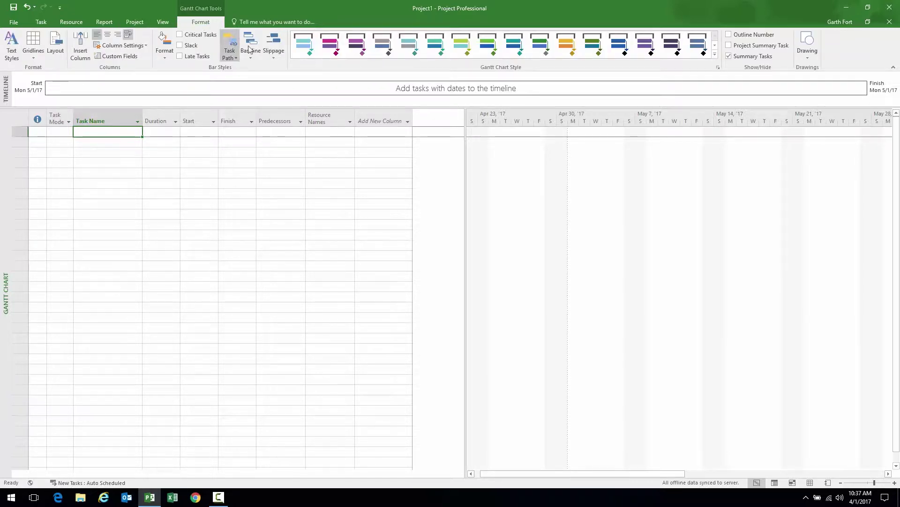
pyautogui.click(763, 47)
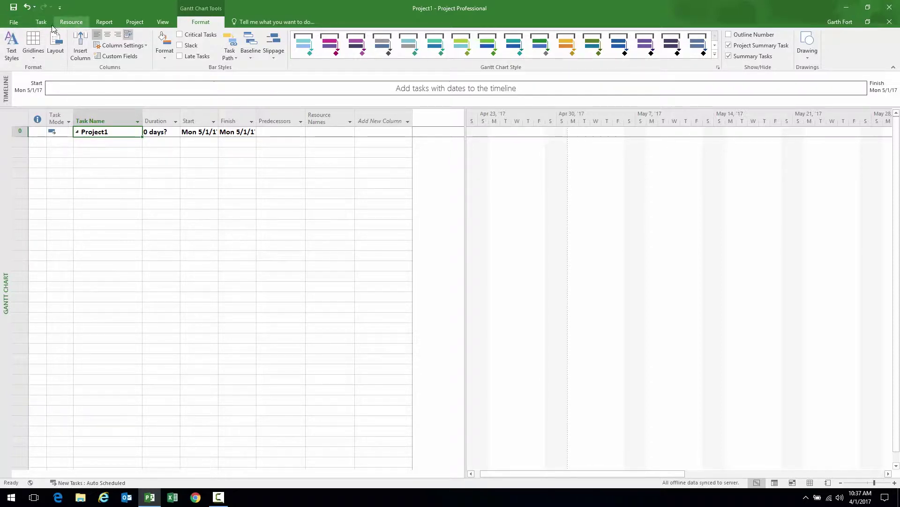
# In Project Options > Schedule, set Default task type to Fixed Duration
pyautogui.click(14, 22)
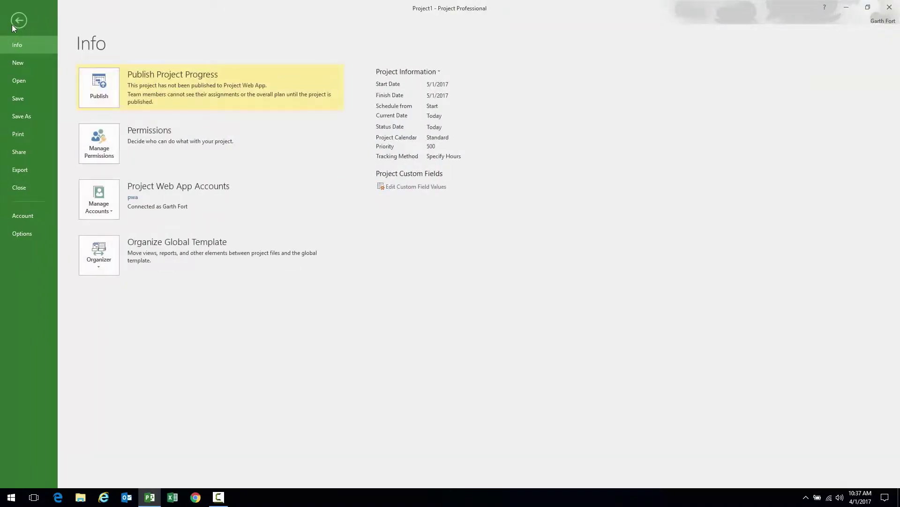
pyautogui.click(20, 234)
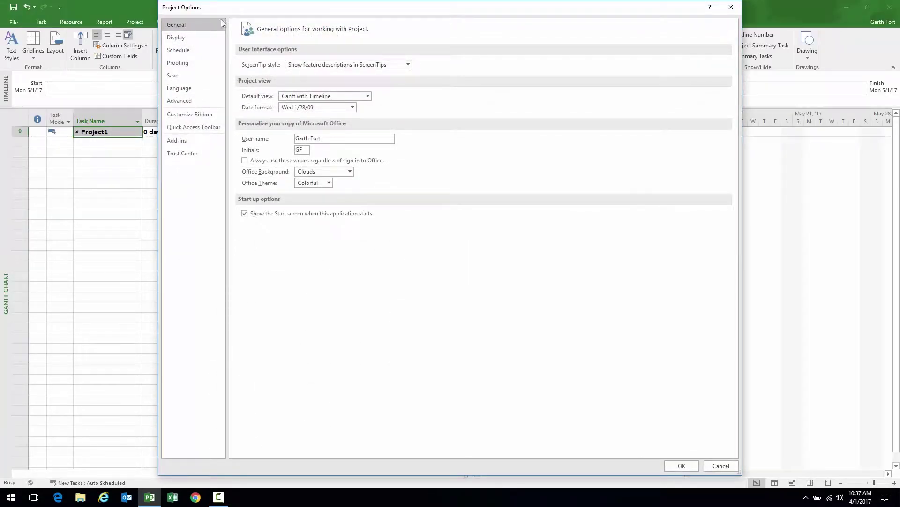
pyautogui.click(188, 52)
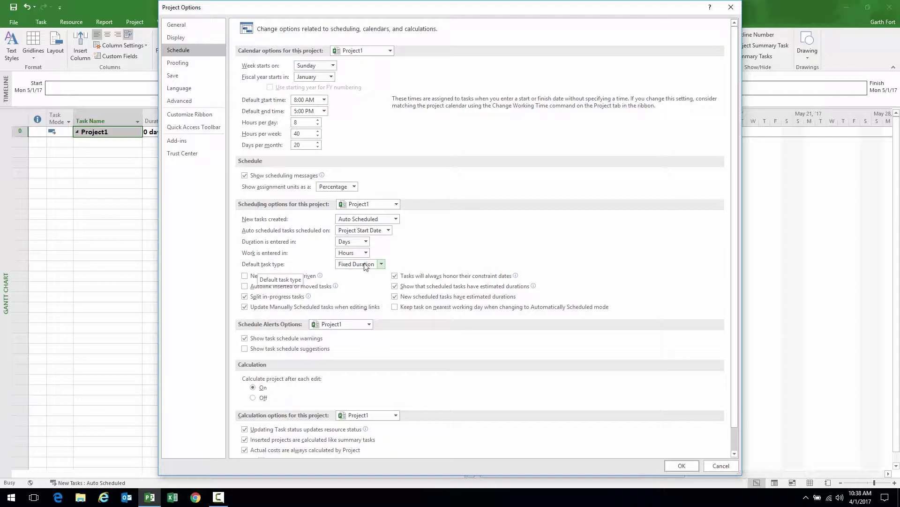
pyautogui.click(382, 264)
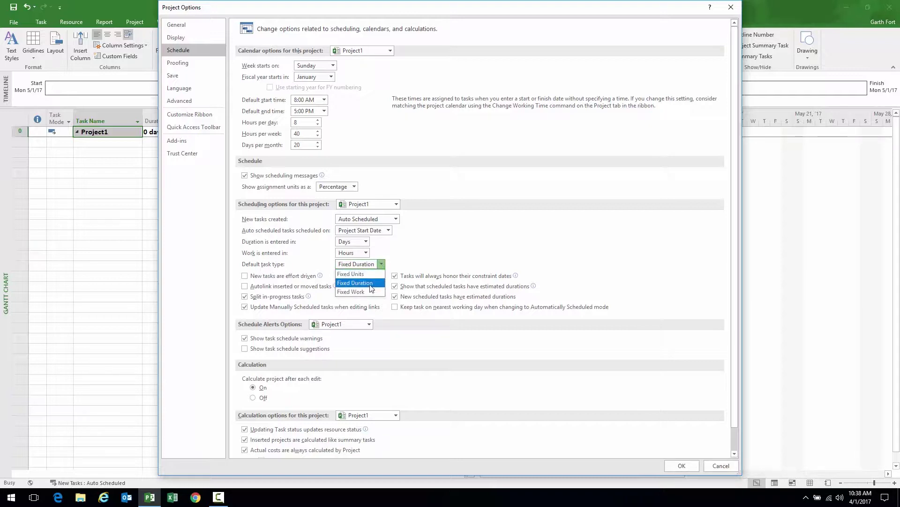
pyautogui.click(355, 282)
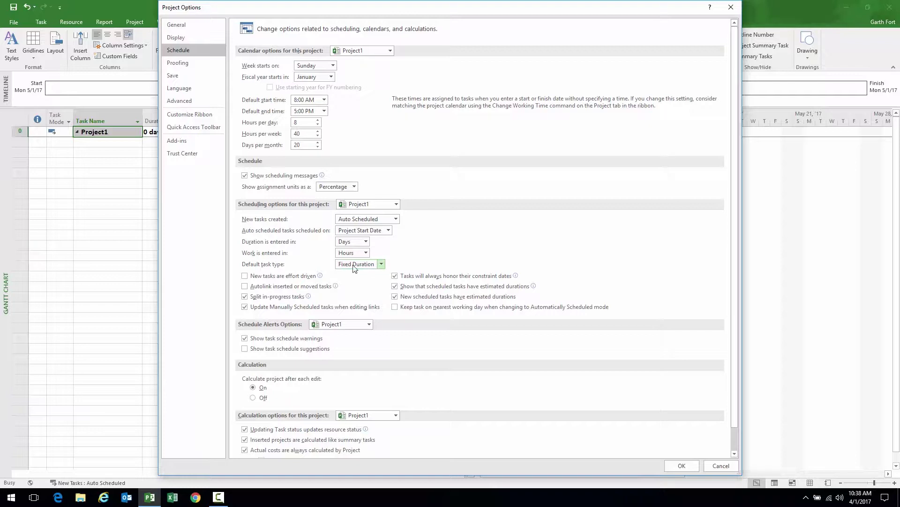
pyautogui.click(681, 466)
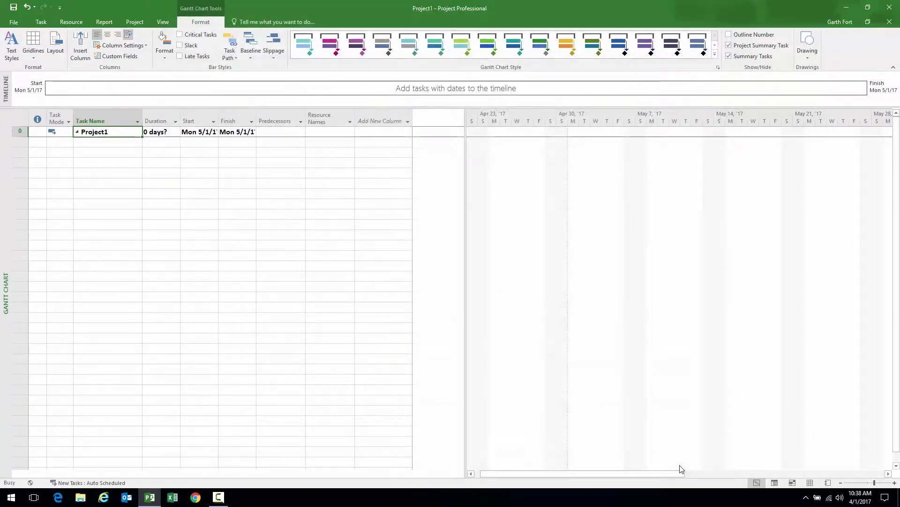
# Widen the Task Name column and enter tasks Design, Perform Discovery and Define Test Paln
pyautogui.moveTo(143, 115); pyautogui.dragTo(190, 115)
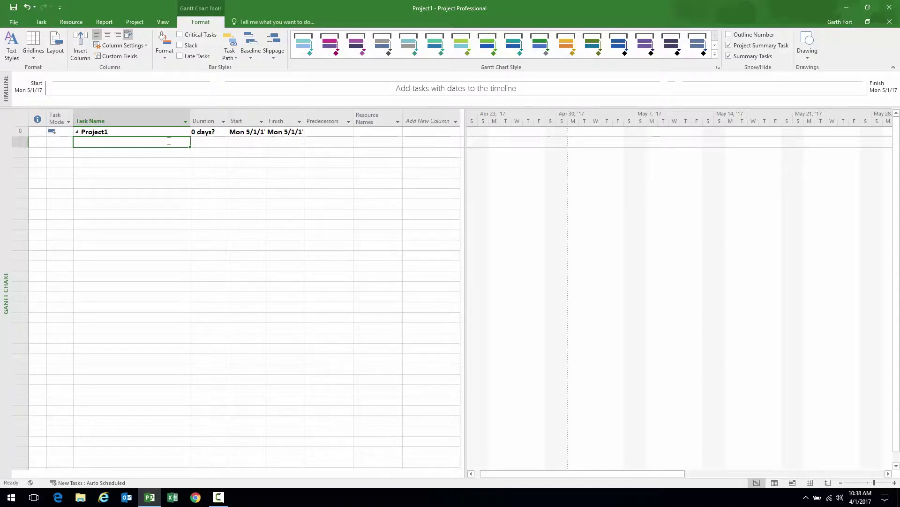
pyautogui.write('Design')
pyautogui.press('Return')
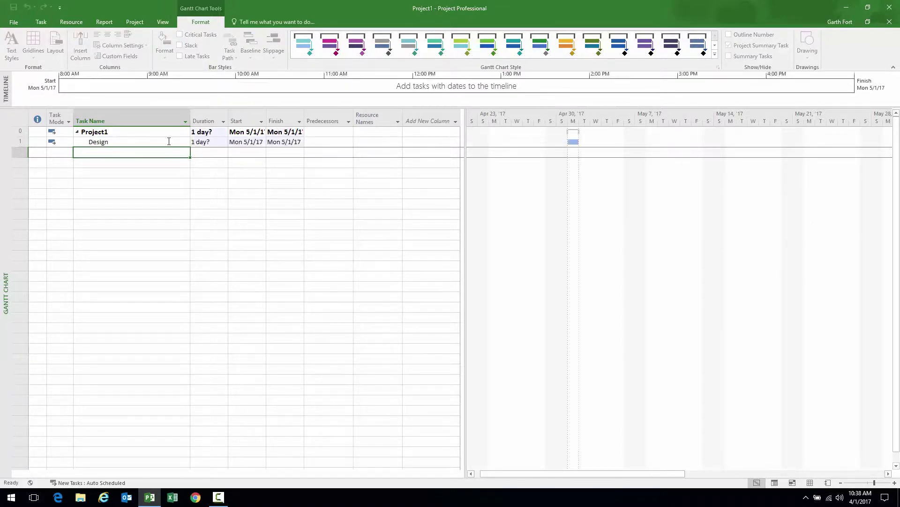
pyautogui.write('Perform Discovery')
pyautogui.press('Return')
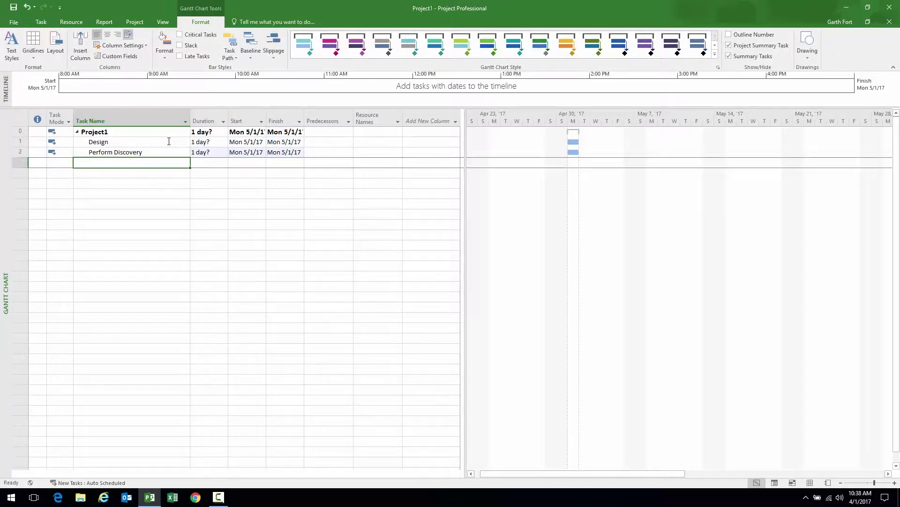
pyautogui.write('Define')
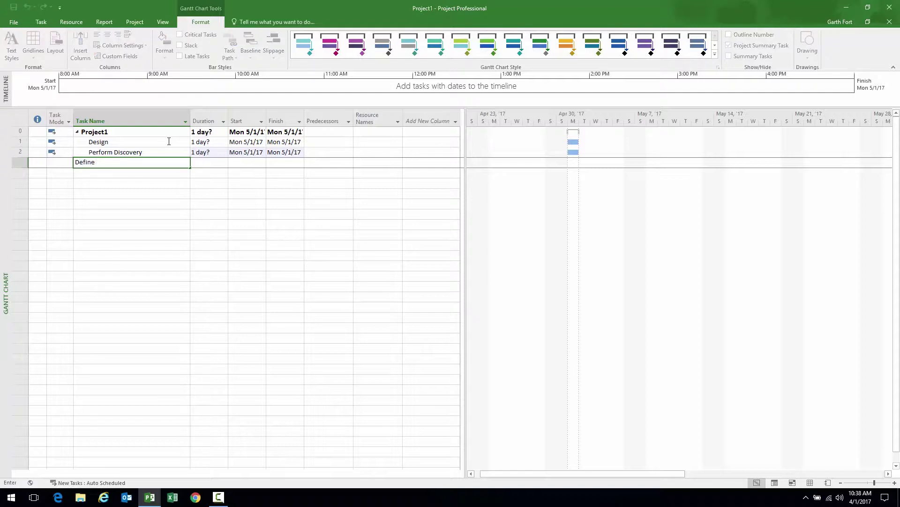
pyautogui.write(' Test Paln')
pyautogui.press('Return')
# Correct the misspelled task name to Define Test Plan
pyautogui.press('BackSpace')
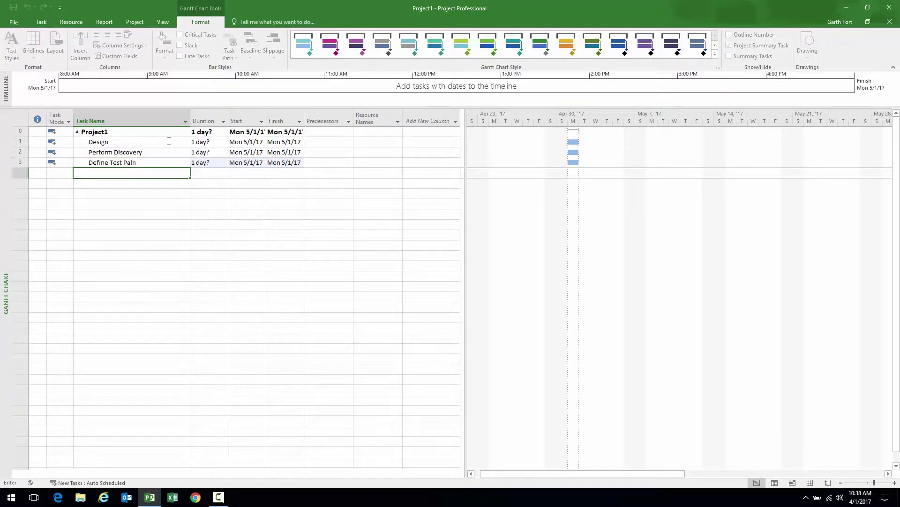
pyautogui.press('Up')
pyautogui.press('F2')
pyautogui.press('BackSpace')
pyautogui.press('BackSpace')
pyautogui.press('BackSpace')
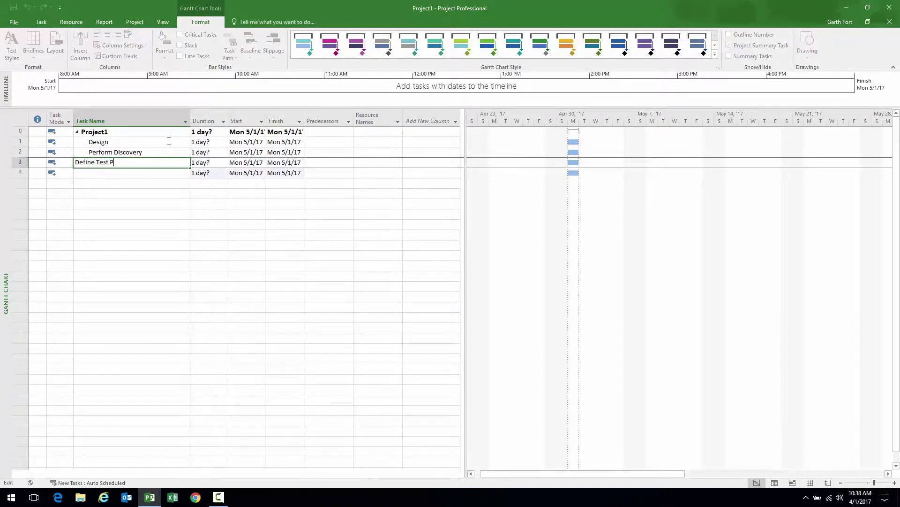
pyautogui.write('lan')
pyautogui.press('Return')
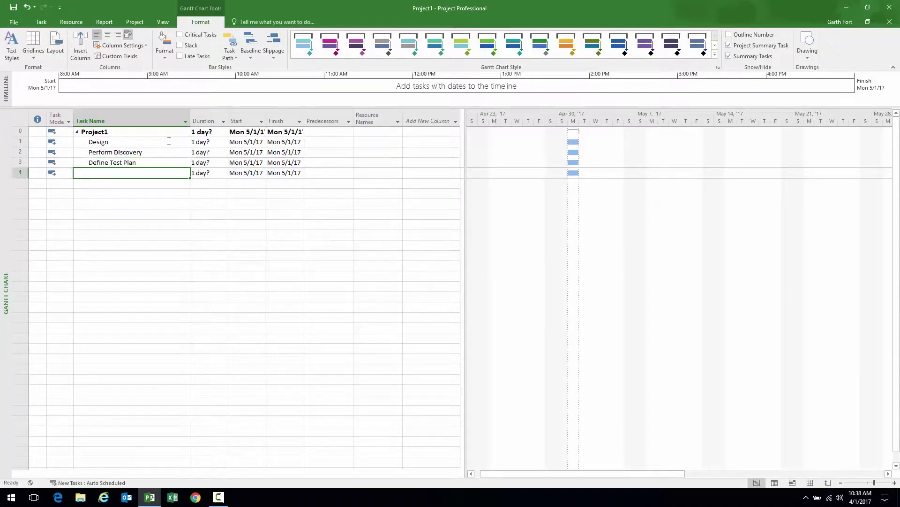
# Add tasks Create Requirements Document, Review & Approve Deliverables and Design Complete
pyautogui.write('Create R')
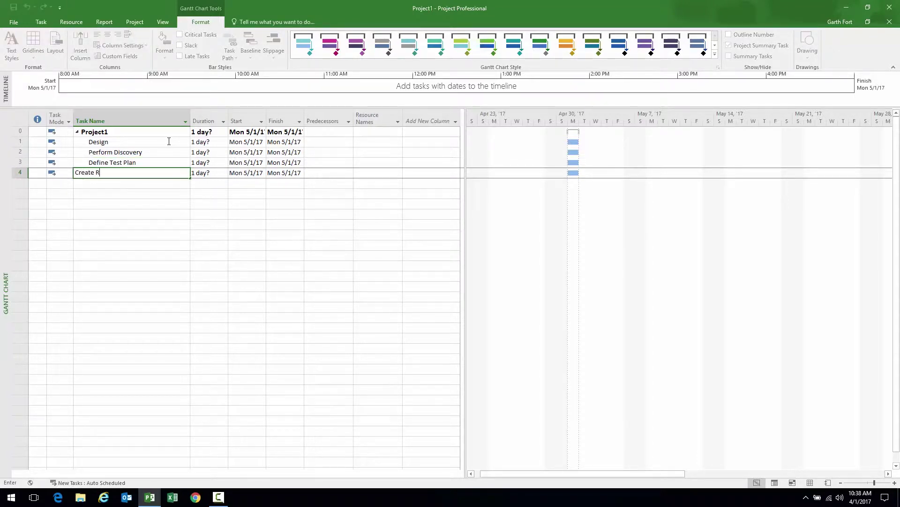
pyautogui.write('equirements Document')
pyautogui.press('Return')
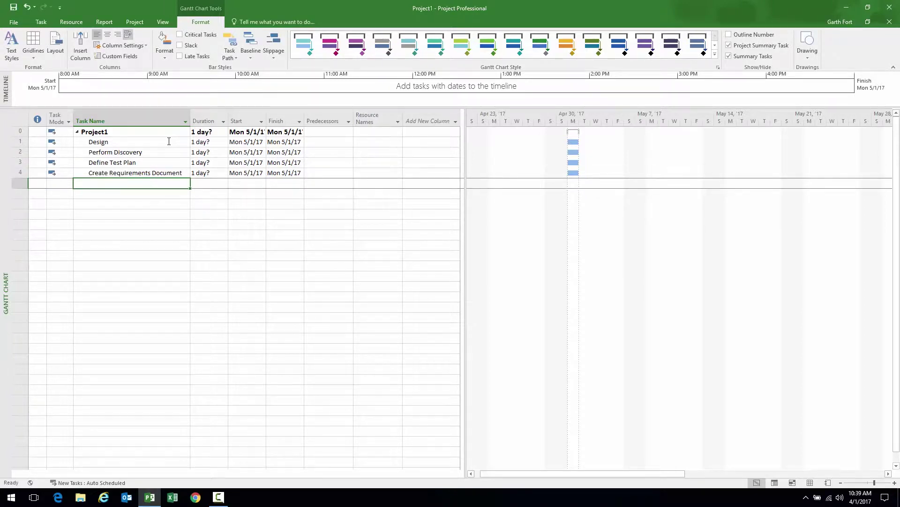
pyautogui.write('Review & Approve Deliverables')
pyautogui.press('Return')
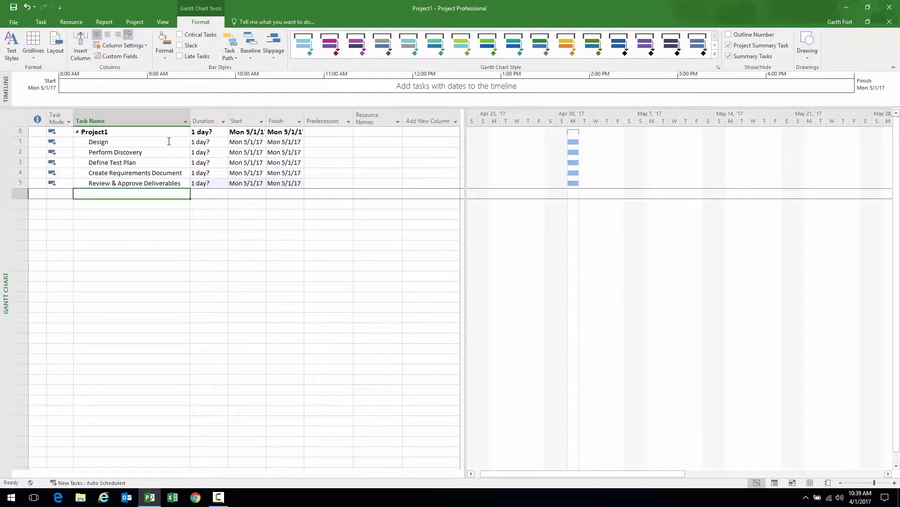
pyautogui.write('Design C')
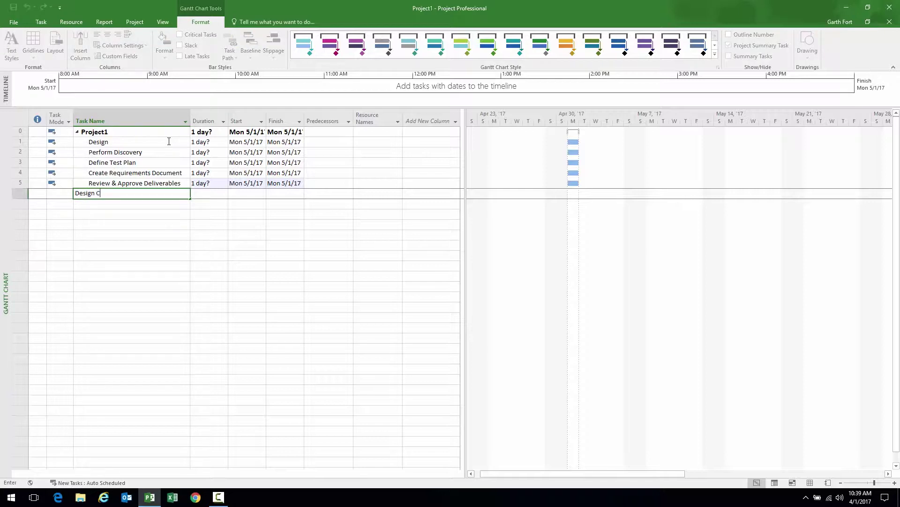
pyautogui.write('omplete')
pyautogui.press('Return')
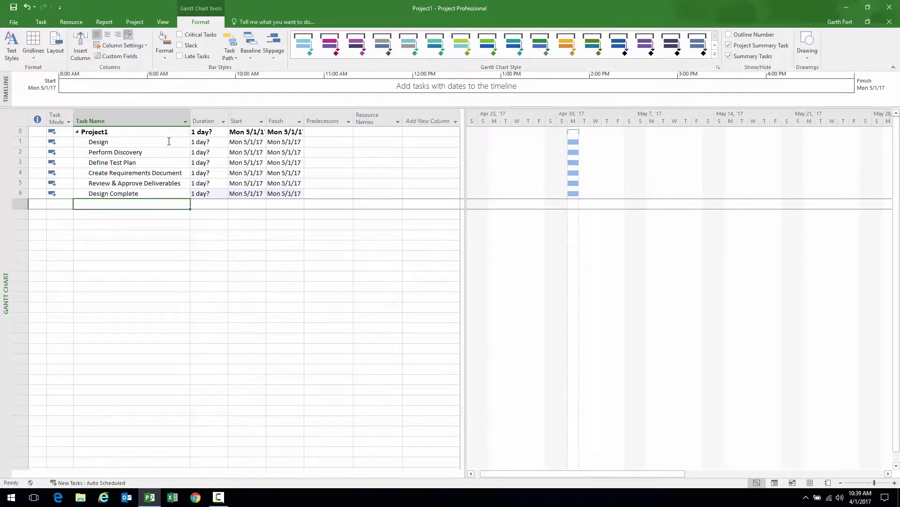
pyautogui.click(115, 141)
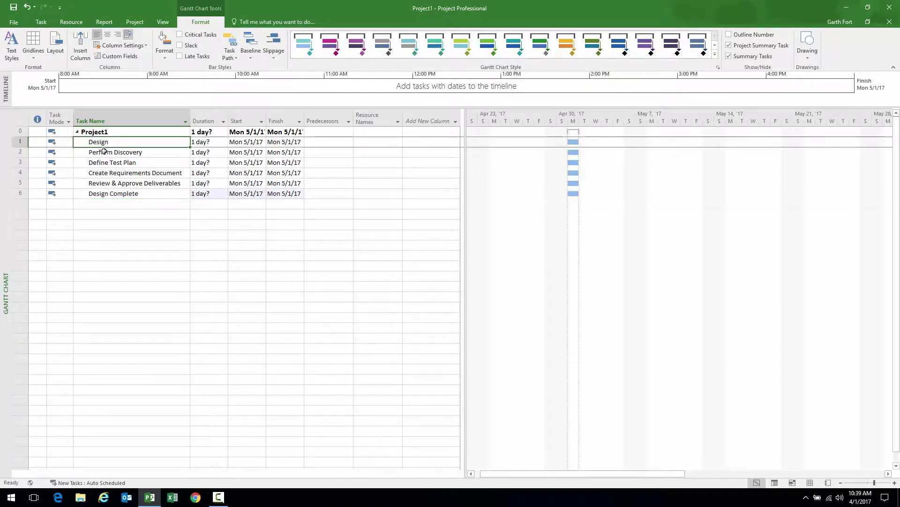
# Indent tasks Perform Discovery through Design Complete under Design
pyautogui.moveTo(104, 152); pyautogui.dragTo(109, 194)
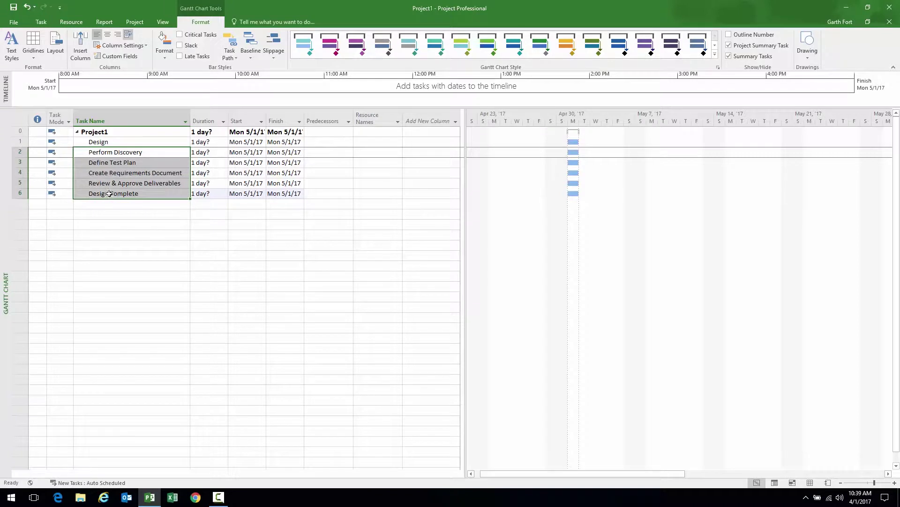
pyautogui.click(107, 142)
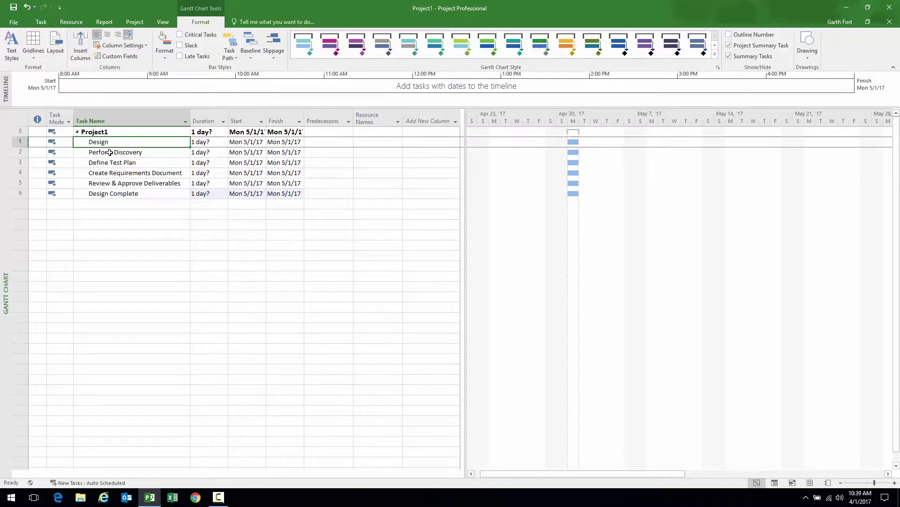
pyautogui.click(104, 193)
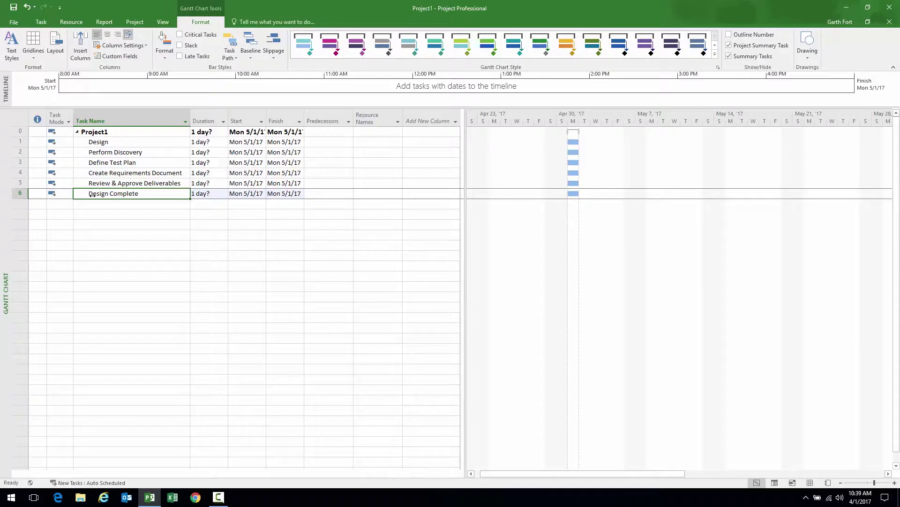
pyautogui.click(107, 153)
pyautogui.moveTo(107, 157); pyautogui.dragTo(107, 194)
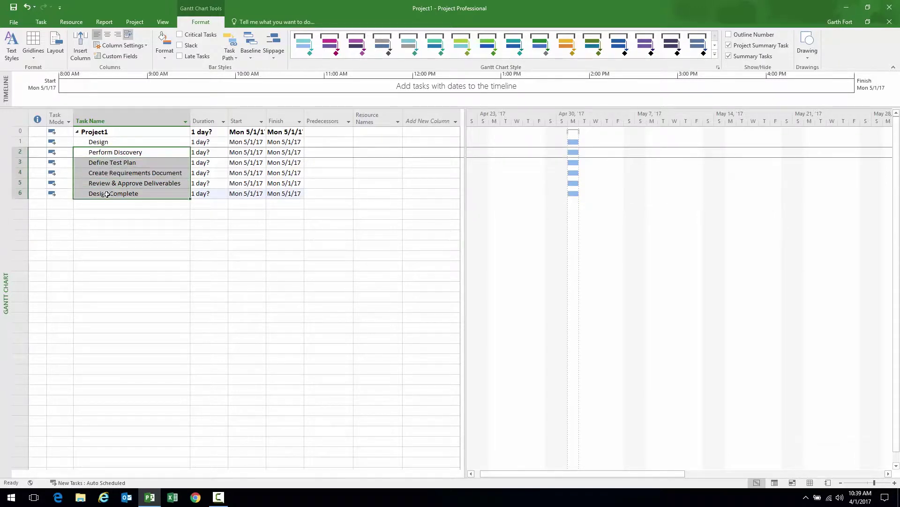
pyautogui.click(41, 23)
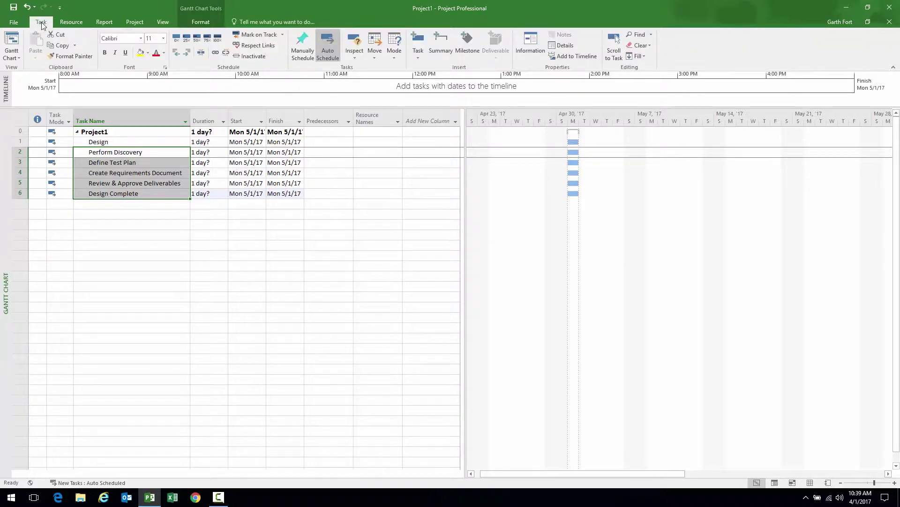
pyautogui.click(187, 53)
# Widen the Task Name column and step through the subtasks to the empty row below
pyautogui.moveTo(191, 114); pyautogui.dragTo(211, 115)
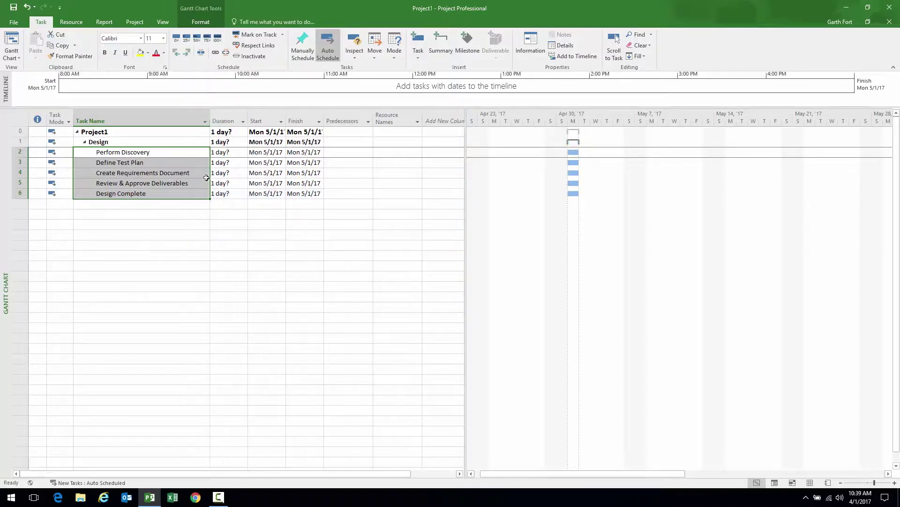
pyautogui.click(99, 152)
pyautogui.press('Up')
pyautogui.click(100, 153)
pyautogui.click(117, 163)
pyautogui.click(117, 173)
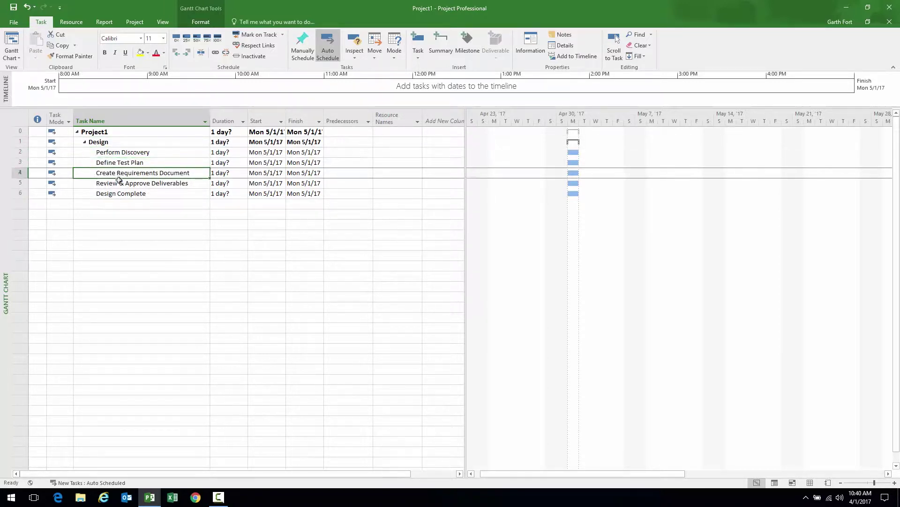
pyautogui.click(122, 184)
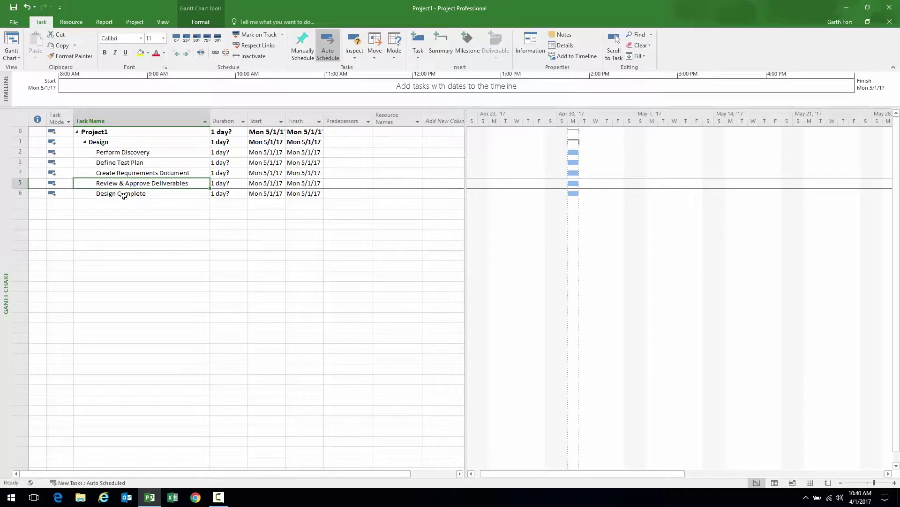
pyautogui.click(123, 195)
pyautogui.click(126, 204)
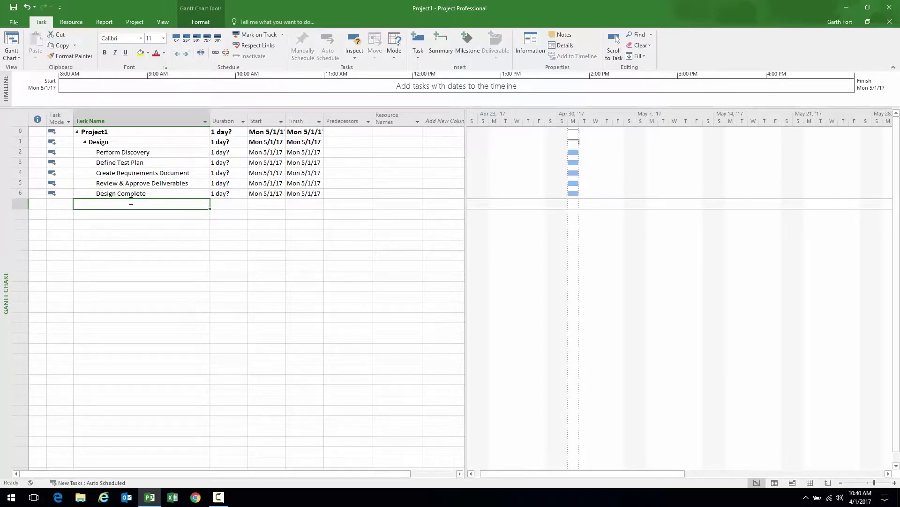
# Add a Build task and outdent it to the same level as Design
pyautogui.write('Build')
pyautogui.press('Return')
pyautogui.click(132, 201)
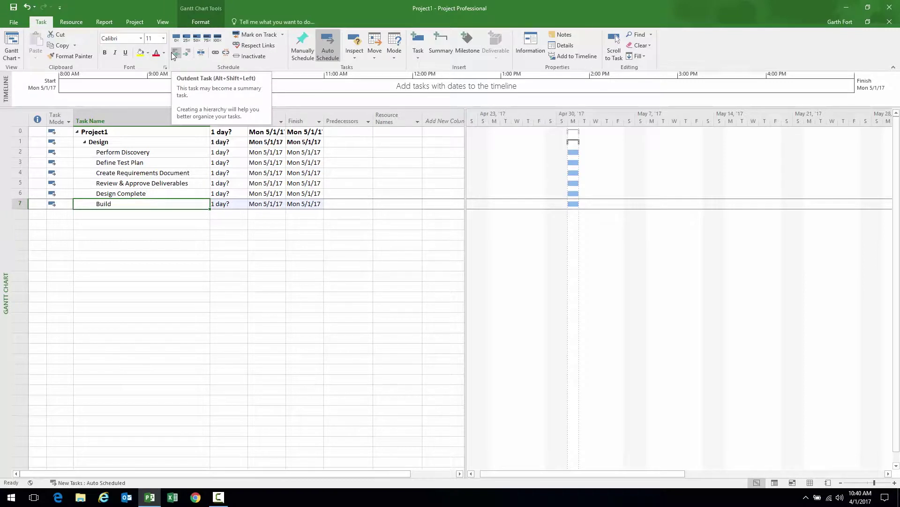
pyautogui.click(175, 53)
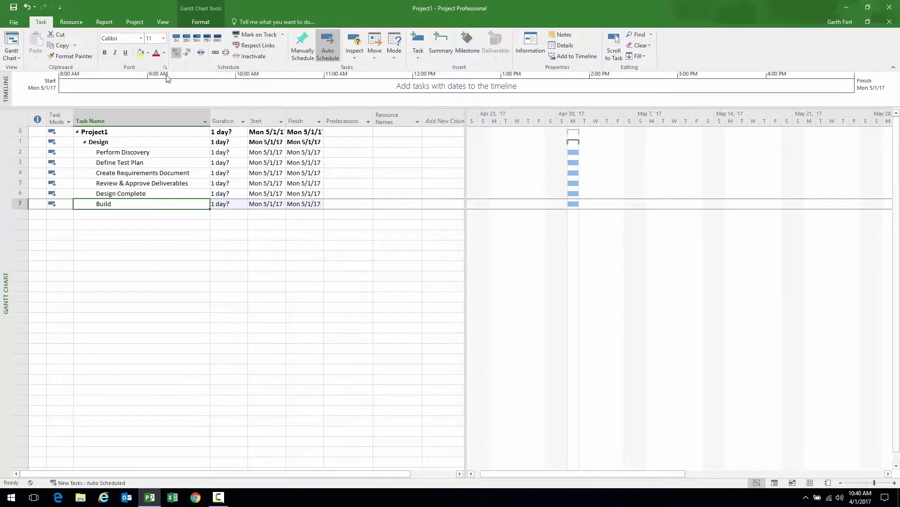
pyautogui.click(127, 214)
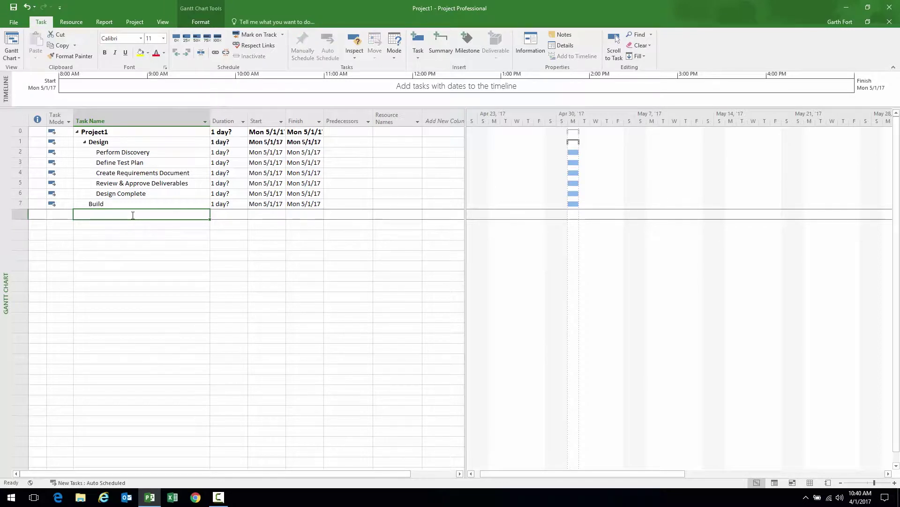
# Add tasks Write Code, Internal Testing and Build Complete
pyautogui.write('Write Code')
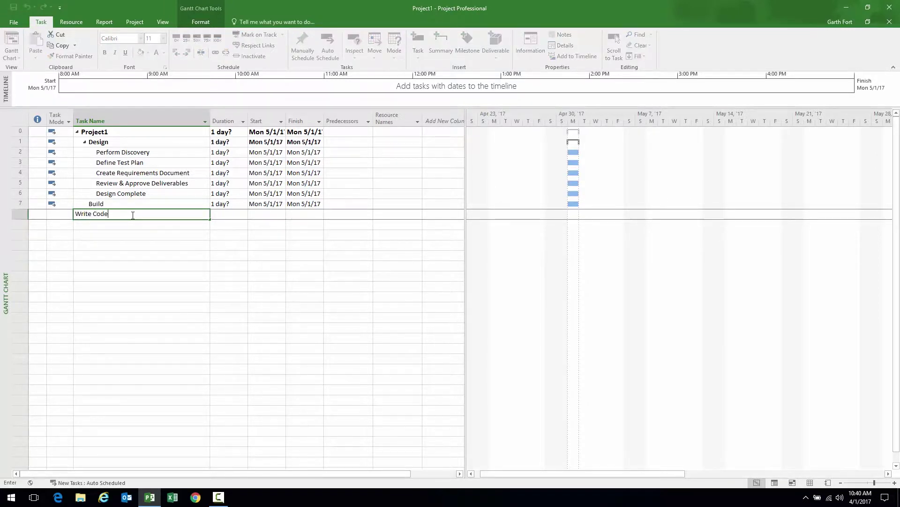
pyautogui.press('Return')
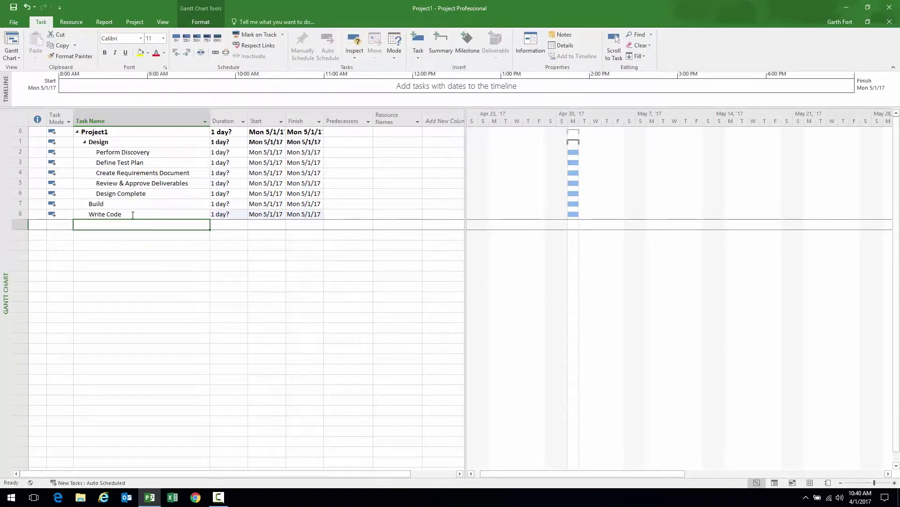
pyautogui.write('Intern')
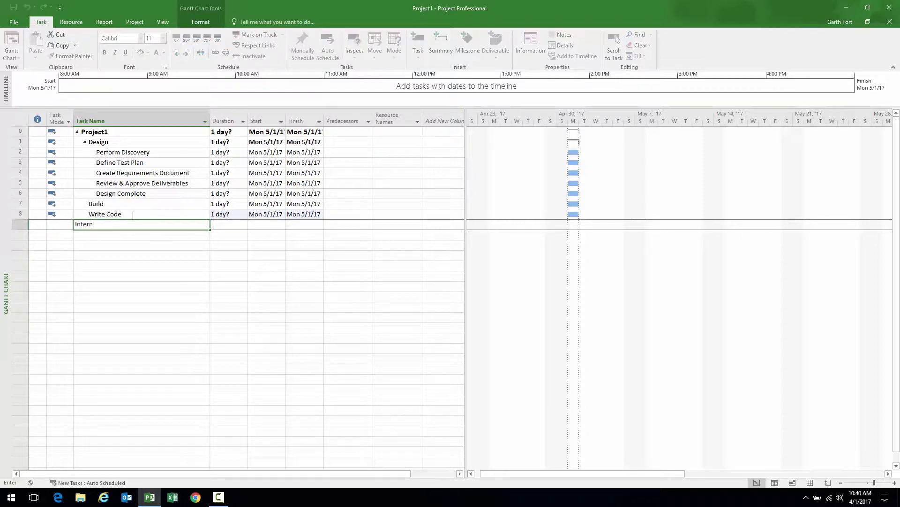
pyautogui.write('al Testing')
pyautogui.press('Return')
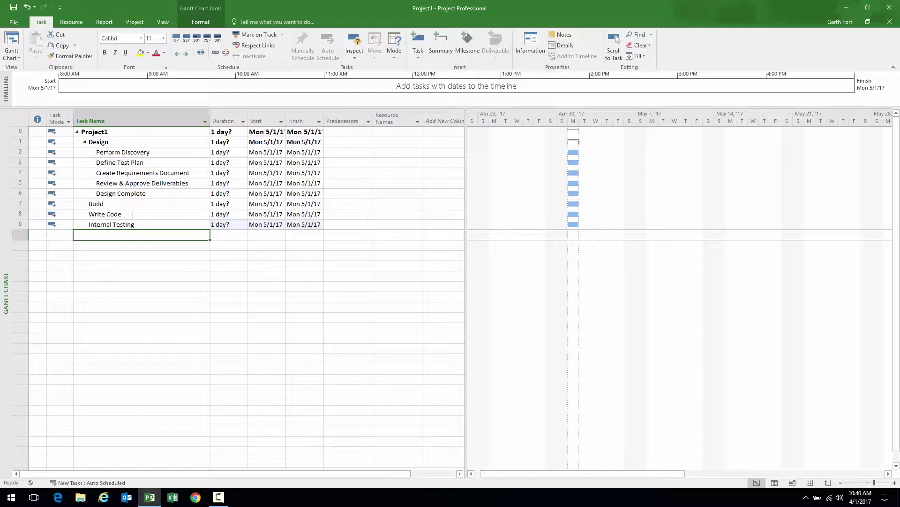
pyautogui.write('Build Complete')
pyautogui.press('Return')
# Add Test, Execute Test Plan, Review, Incorporate Feedback, Retest and Test Complete
pyautogui.write('Test')
pyautogui.press('Return')
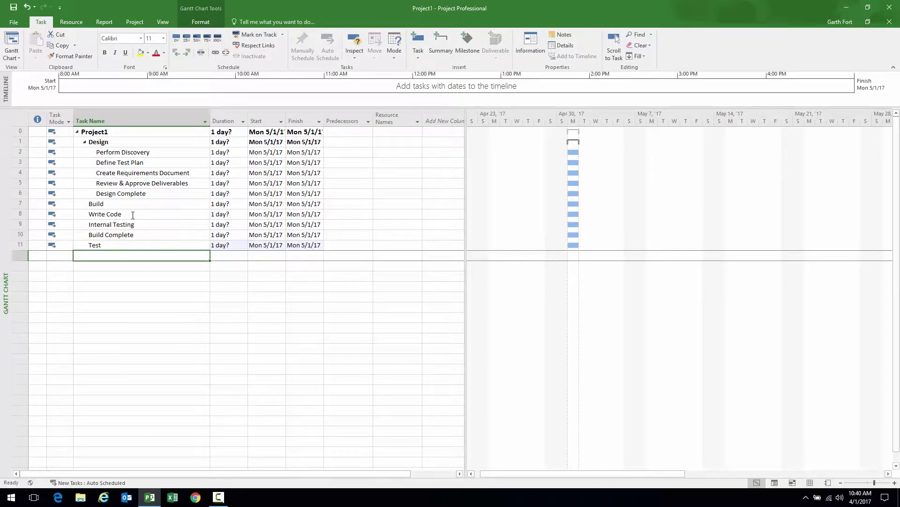
pyautogui.write('Execute Test Plan')
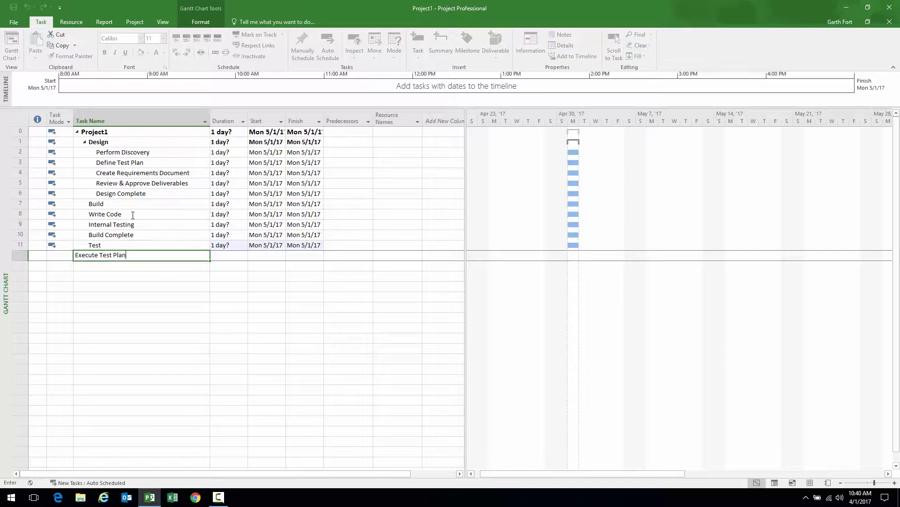
pyautogui.press('Return')
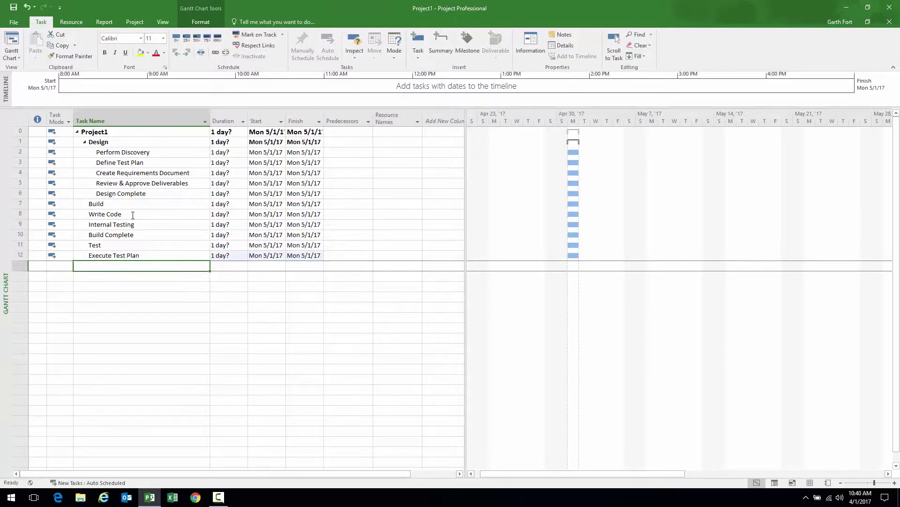
pyautogui.write('Review ')
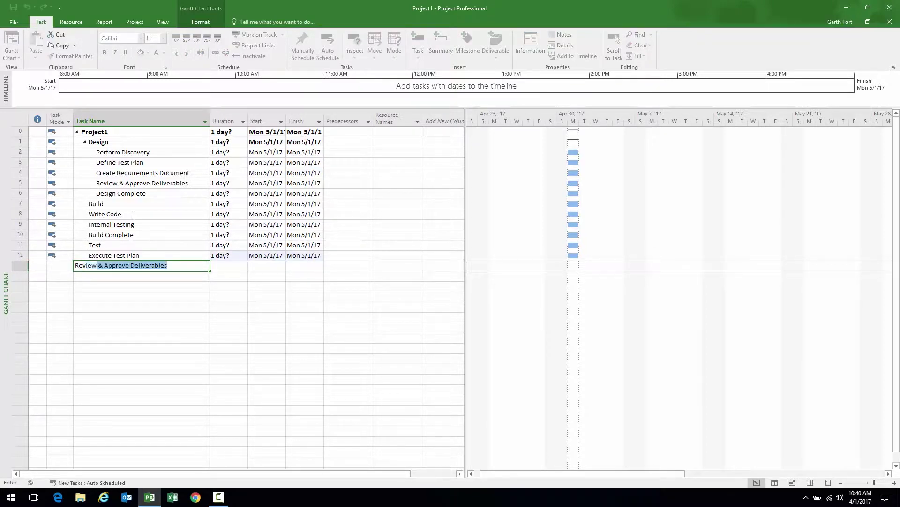
pyautogui.write(', In')
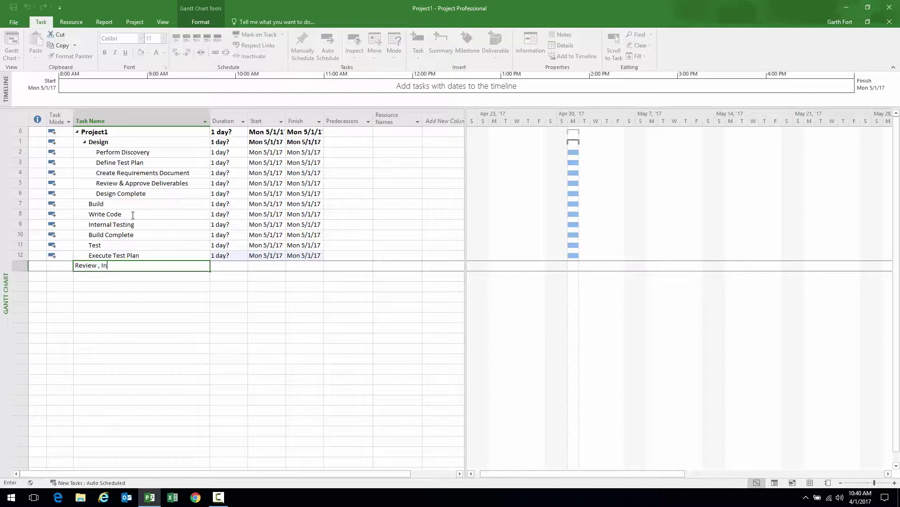
pyautogui.write('corporate Feedback, Retest')
pyautogui.press('Return')
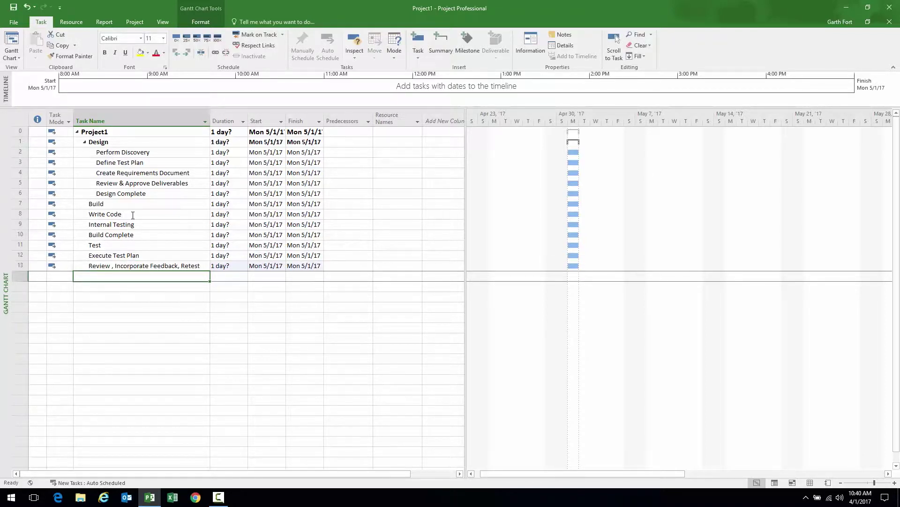
pyautogui.write('Test Complete')
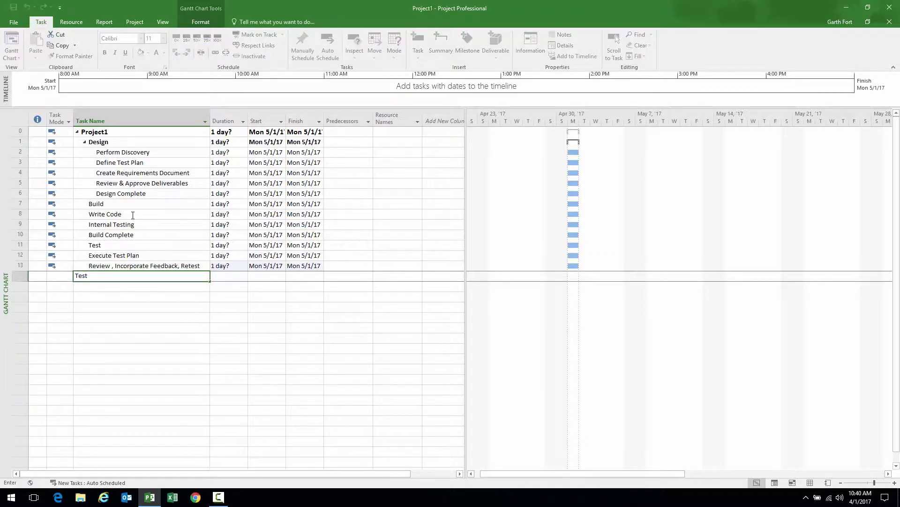
pyautogui.press('Return')
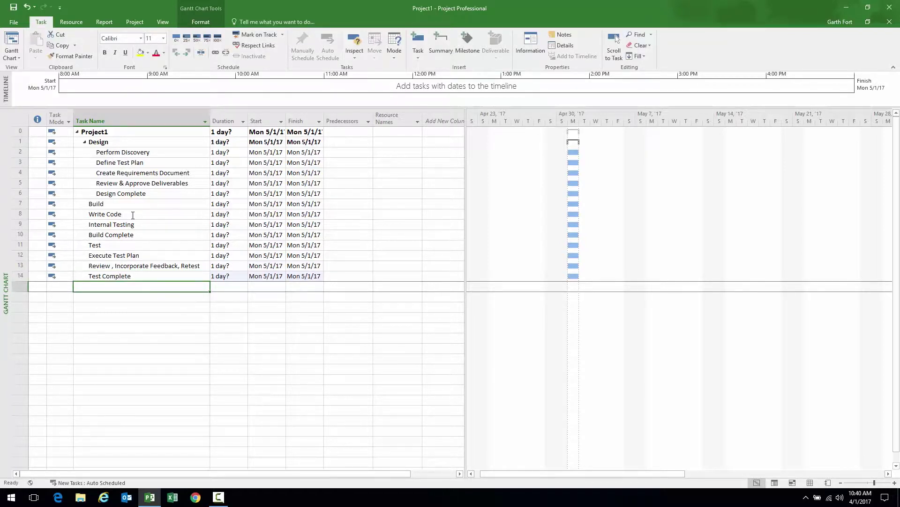
# Add tasks Deploy, Prepare for deployment and Train end users
pyautogui.write('Deploy')
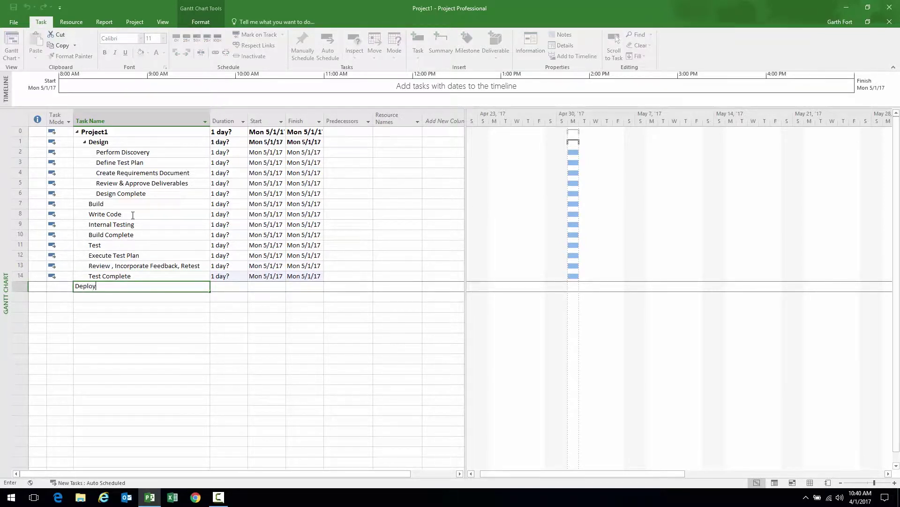
pyautogui.press('Return')
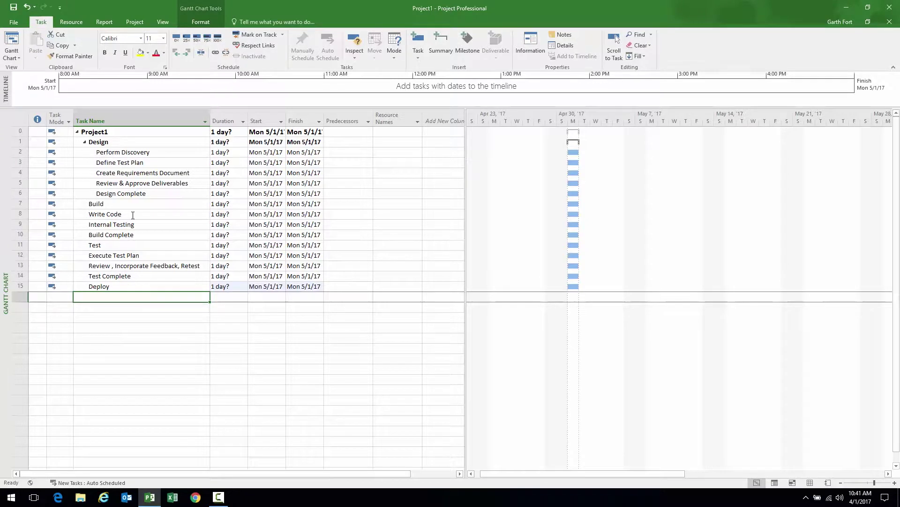
pyautogui.write('Pre')
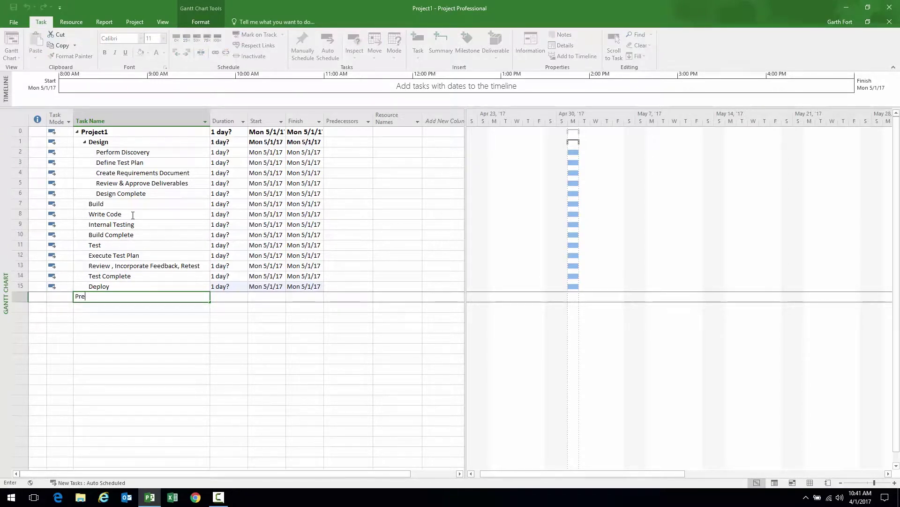
pyautogui.write('pare for deployment')
pyautogui.press('Return')
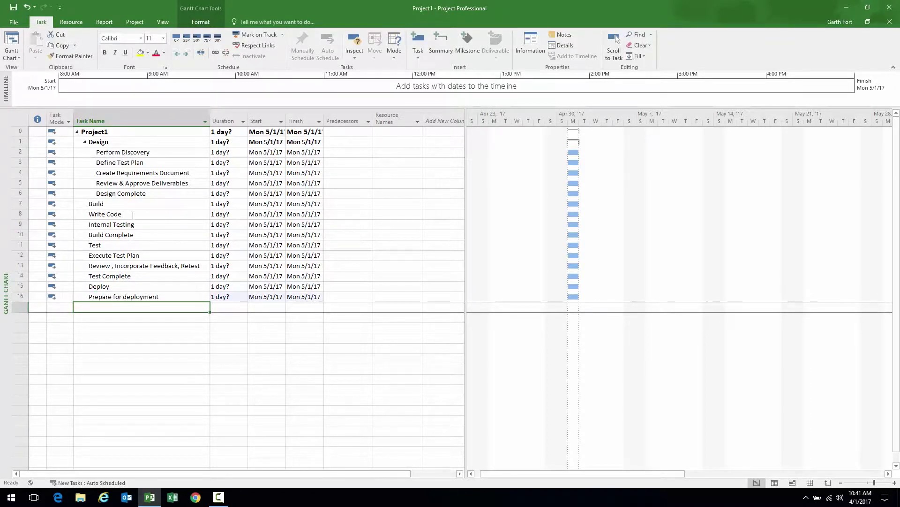
pyautogui.write('Train')
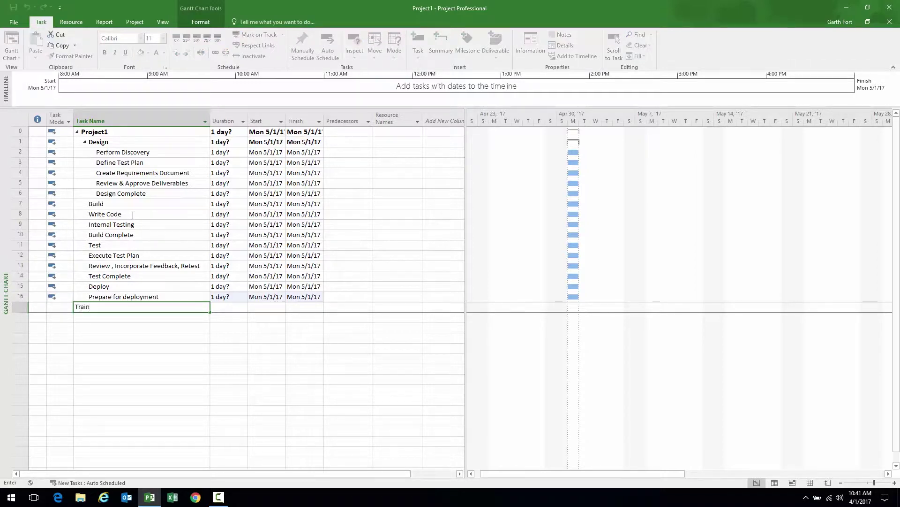
pyautogui.write(' end users')
pyautogui.press('Return')
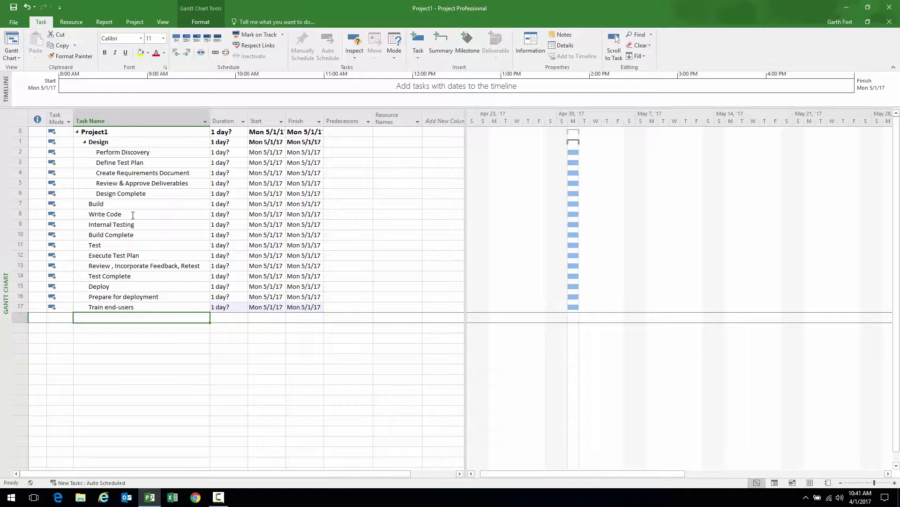
# Add Deploy to end-users, Monitor System, User Check-ins and Deployment Complete as tasks 18–21
pyautogui.write('Deploy ')
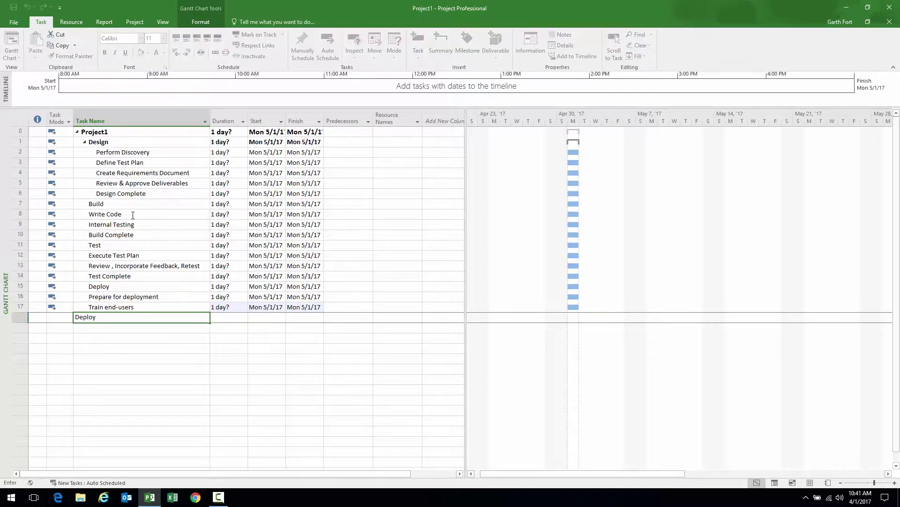
pyautogui.write('to end-users')
pyautogui.press('Return')
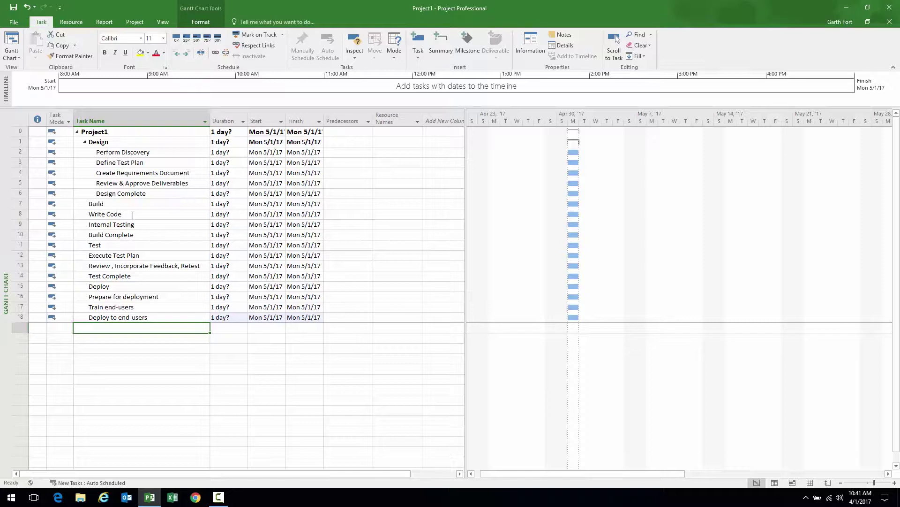
pyautogui.write('Monitor System')
pyautogui.press('Return')
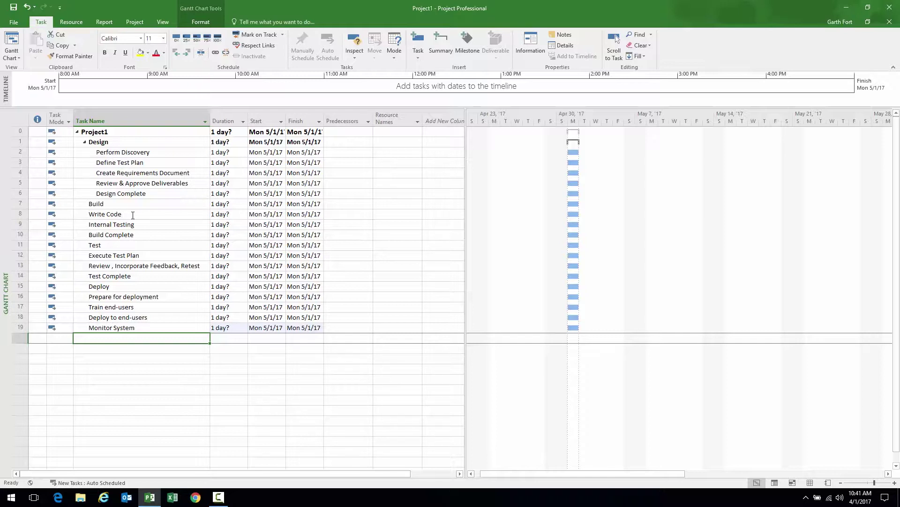
pyautogui.write('C')
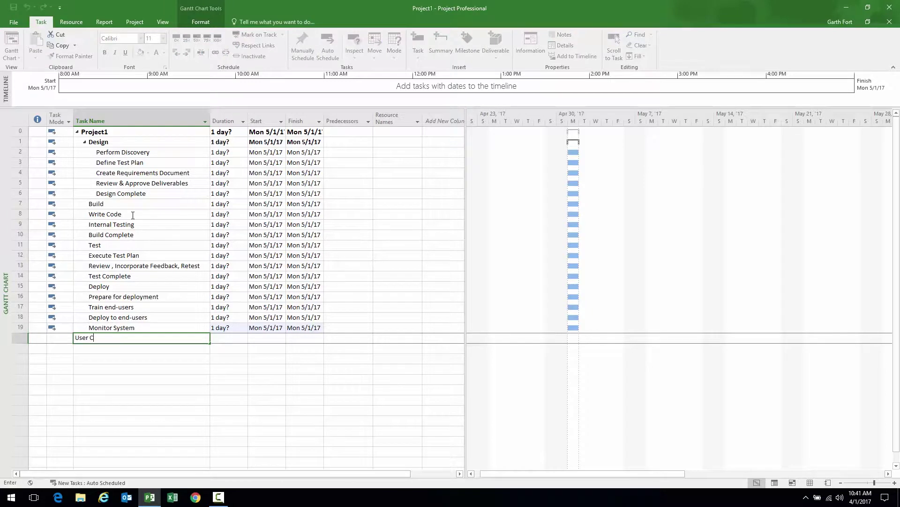
pyautogui.write('heck-ins')
pyautogui.press('Return')
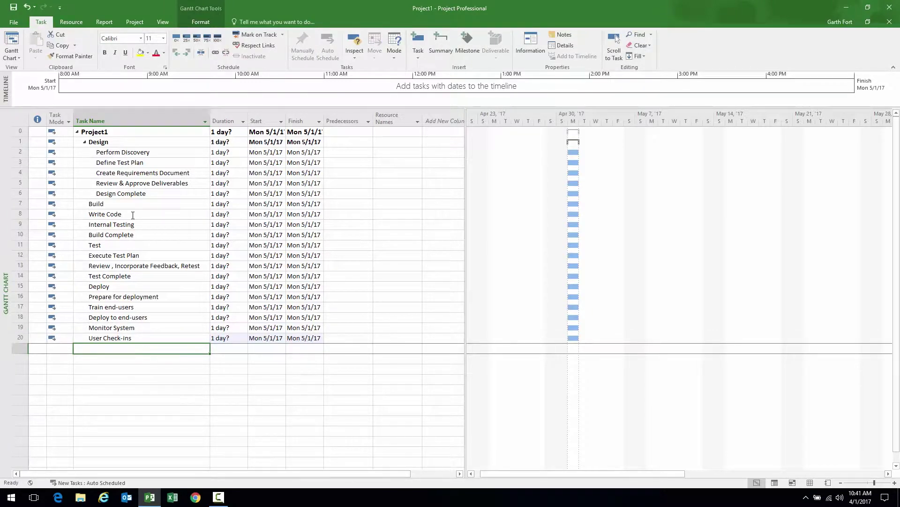
pyautogui.write('Deploym')
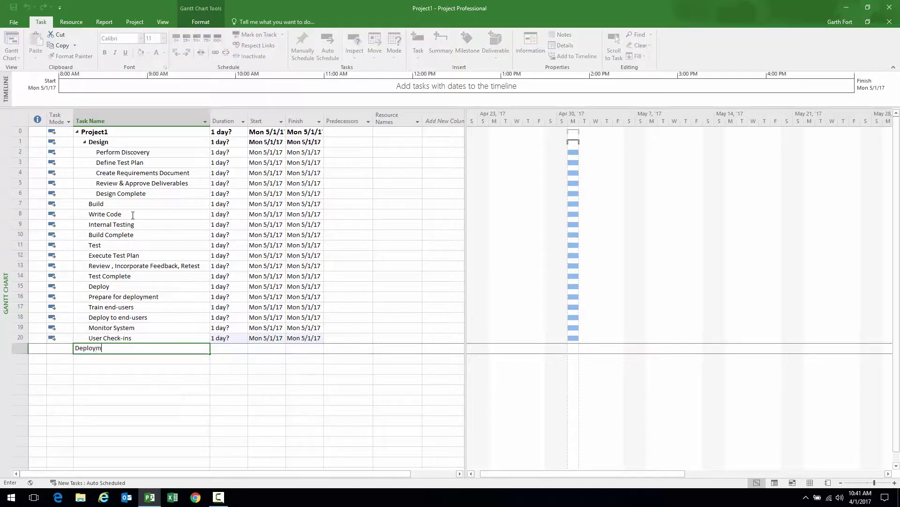
pyautogui.write('ent Complete')
pyautogui.press('Escape')
pyautogui.press('Return')
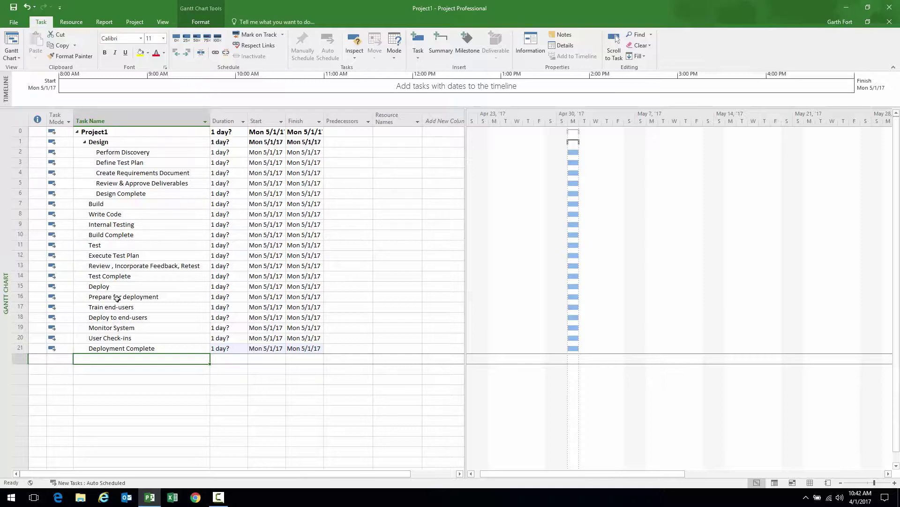
# Indent Write Code through Build Complete under Build, and Execute Test Plan through Test Complete under Test
pyautogui.click(123, 215)
pyautogui.moveTo(129, 223); pyautogui.dragTo(129, 235)
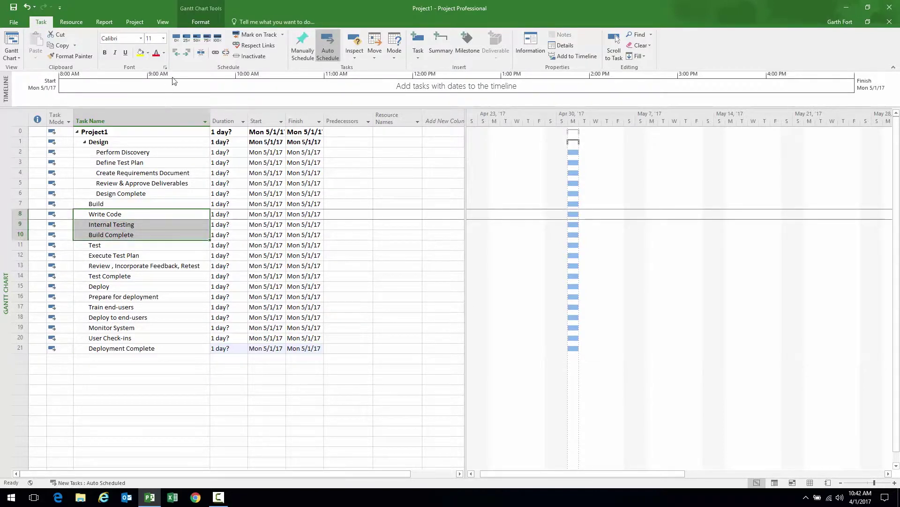
pyautogui.click(187, 53)
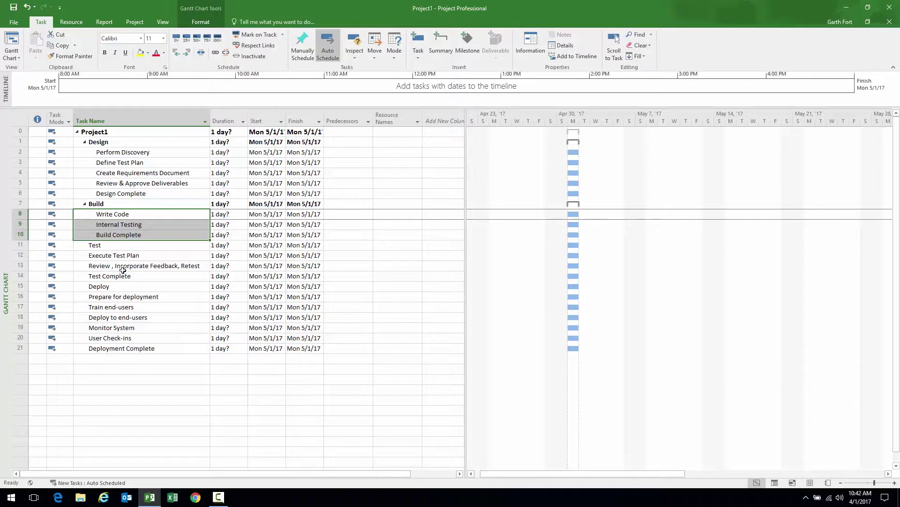
pyautogui.click(121, 256)
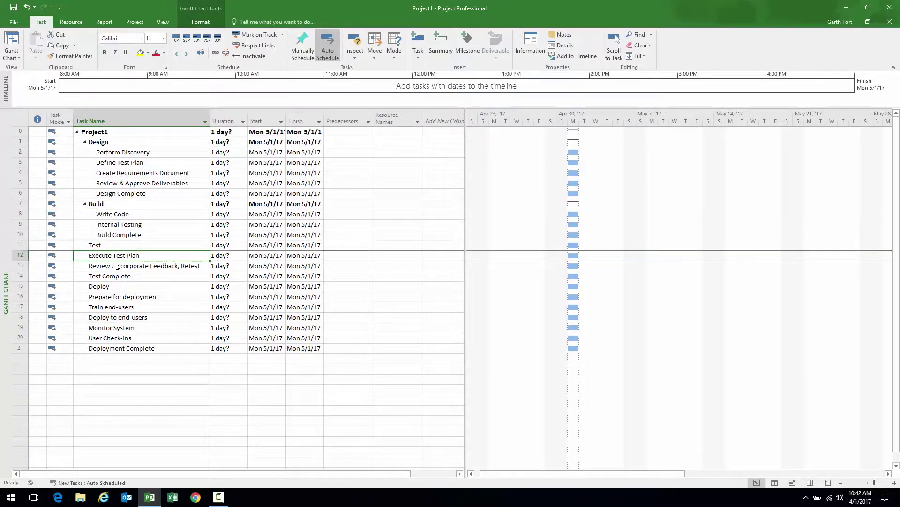
pyautogui.keyDown('shift'); pyautogui.click(117, 267); pyautogui.keyUp('shift')
pyautogui.keyDown('shift'); pyautogui.click(119, 277); pyautogui.keyUp('shift')
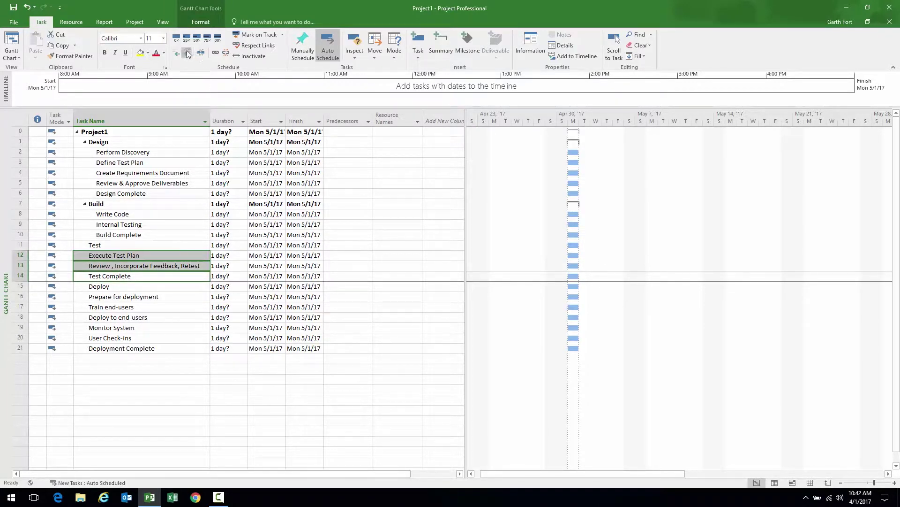
pyautogui.click(188, 53)
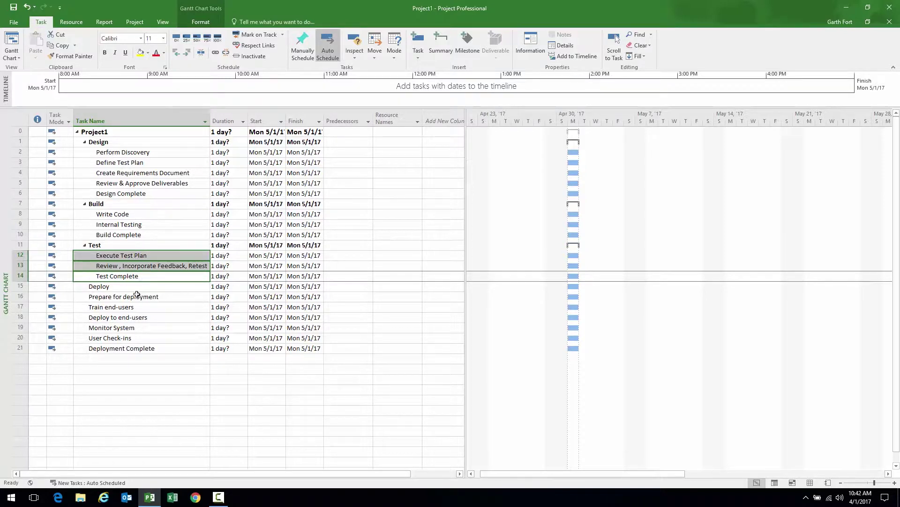
# Indent Prepare for deployment through Deployment Complete under Deploy
pyautogui.moveTo(133, 301); pyautogui.dragTo(137, 349)
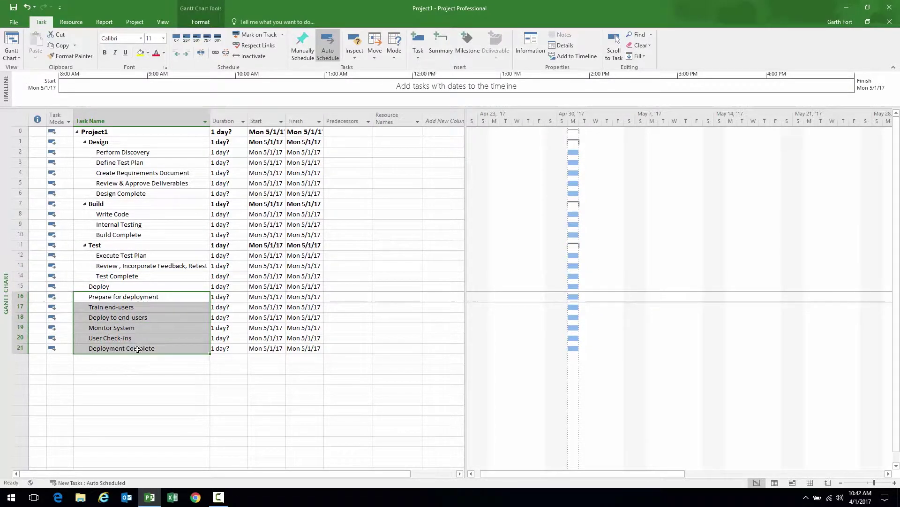
pyautogui.click(187, 54)
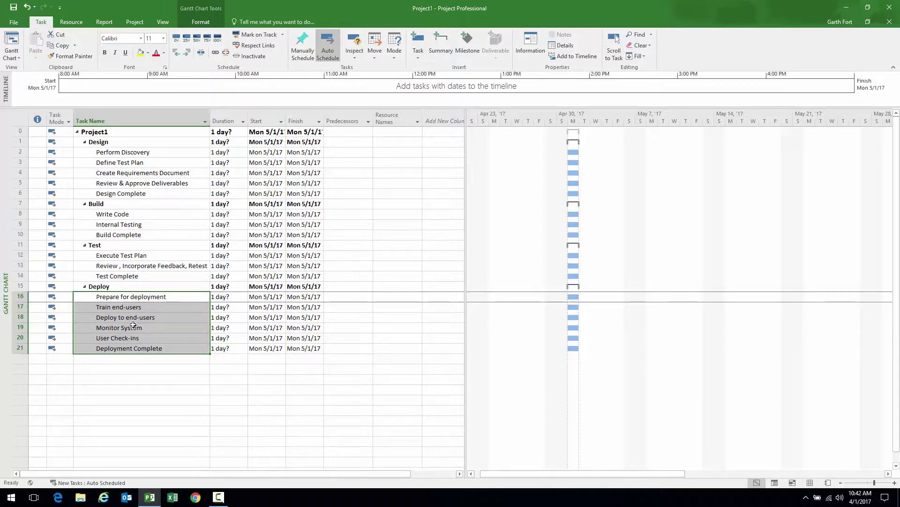
pyautogui.click(137, 153)
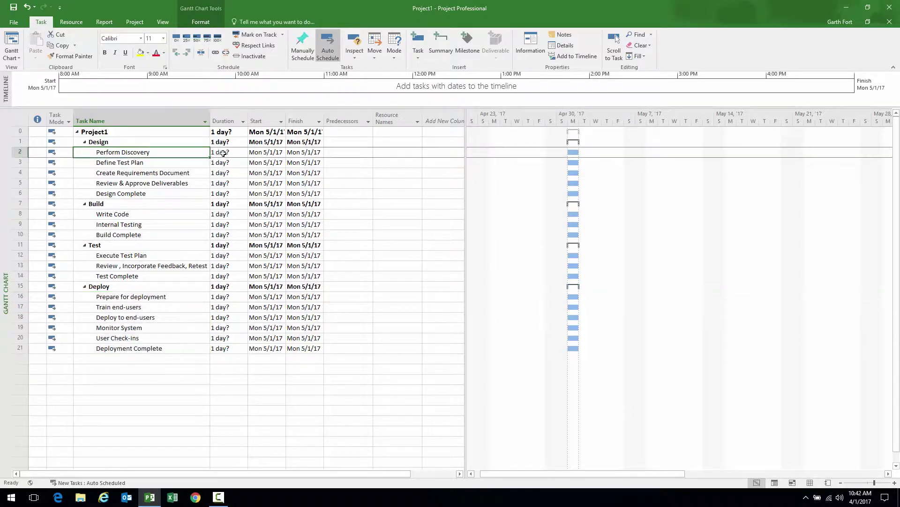
# Set Perform Discovery to 2 wks and Define Test Plan to 1 wk
pyautogui.click(220, 153)
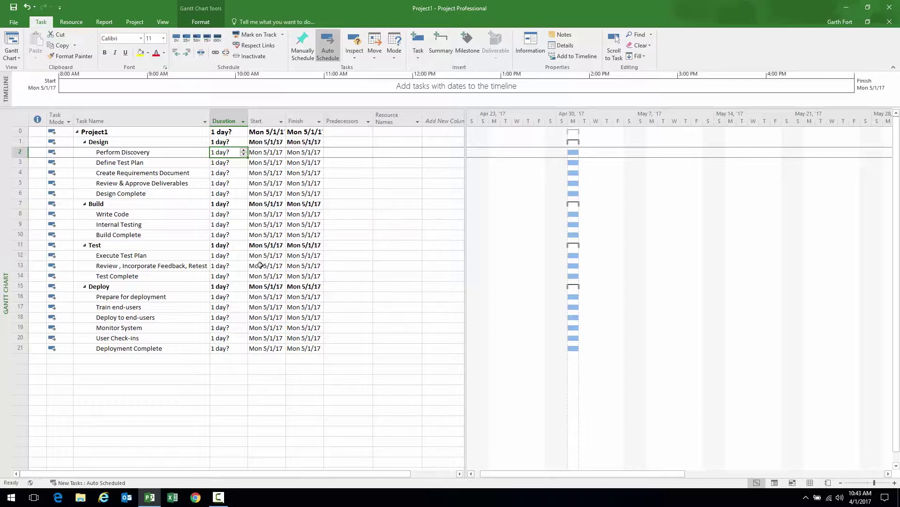
pyautogui.write('2 wks')
pyautogui.press('Return')
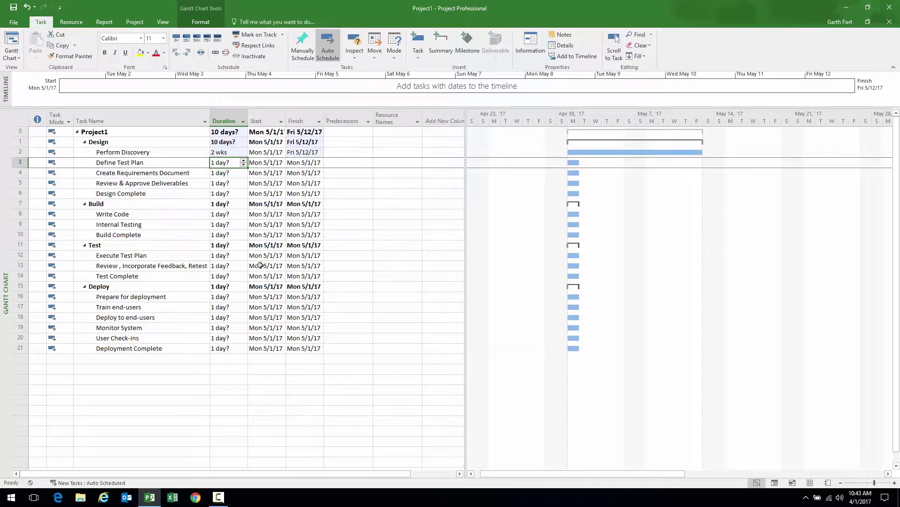
pyautogui.write('1 wk')
pyautogui.press('Return')
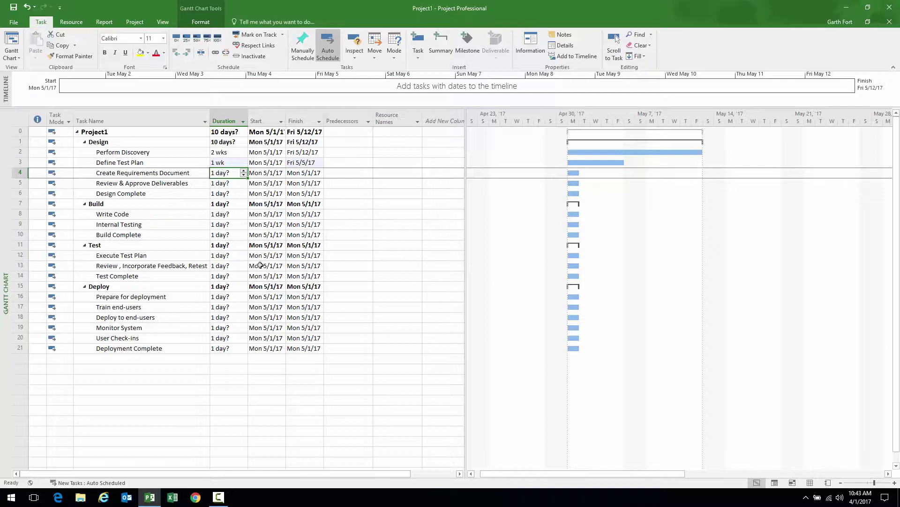
# Set Create Requirements Document to 3 days, Review & Approve Deliverables to 1 day, Design Complete to 0 days
pyautogui.write('3d')
pyautogui.press('Return')
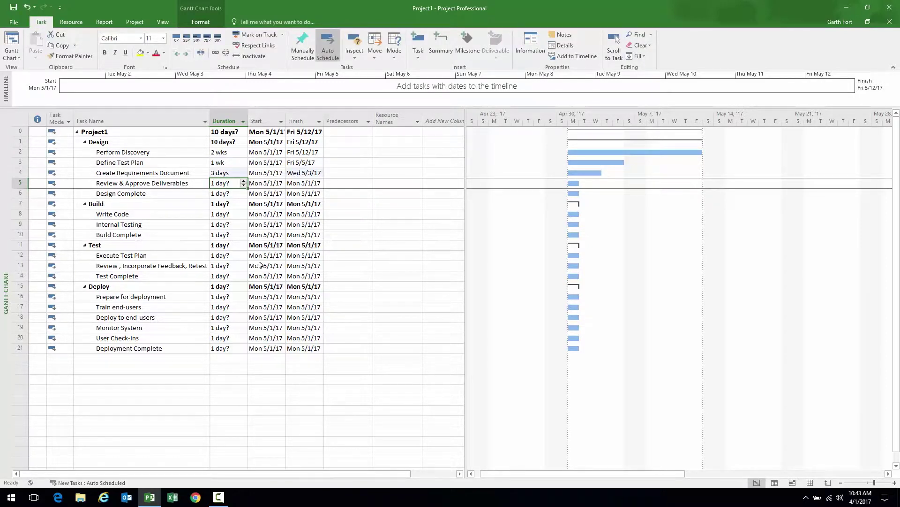
pyautogui.write('1d')
pyautogui.press('Return')
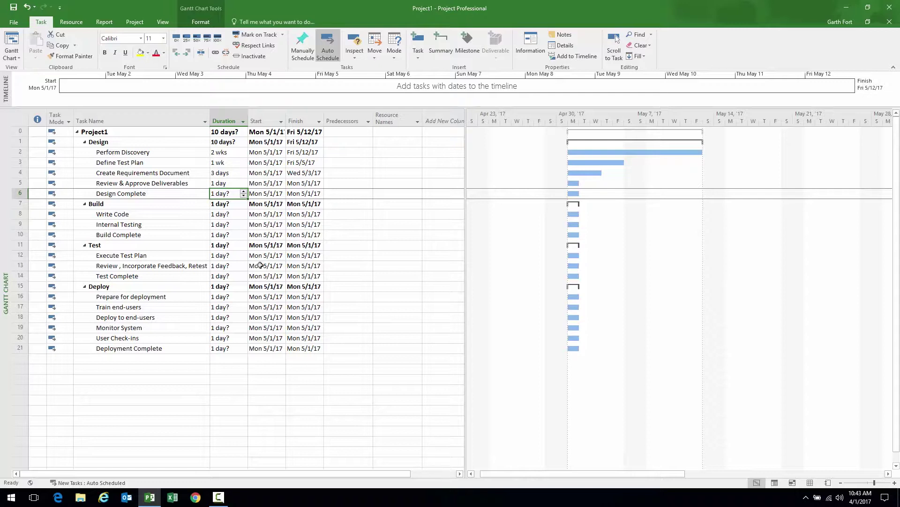
pyautogui.write('0')
pyautogui.press('Return')
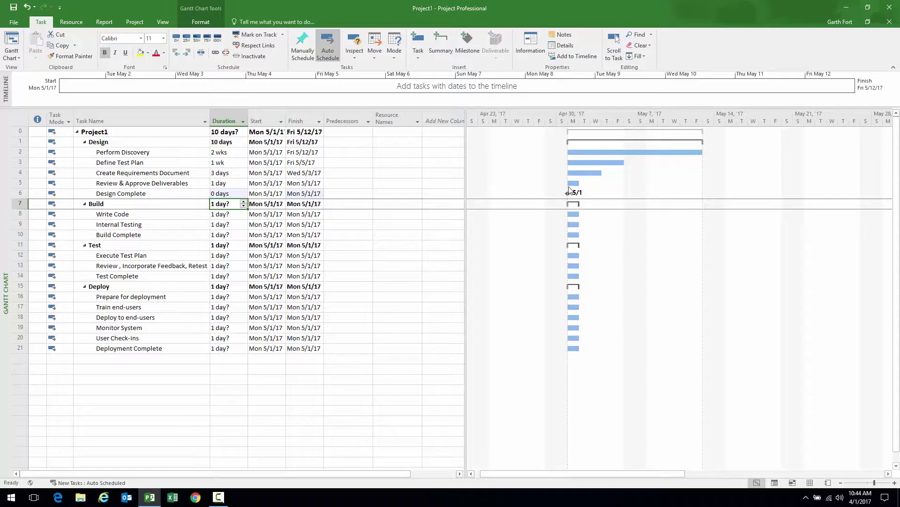
# Select the Duration cell of Write Code in the Build phase
pyautogui.moveTo(566, 193)
pyautogui.click(201, 214)
pyautogui.click(229, 217)
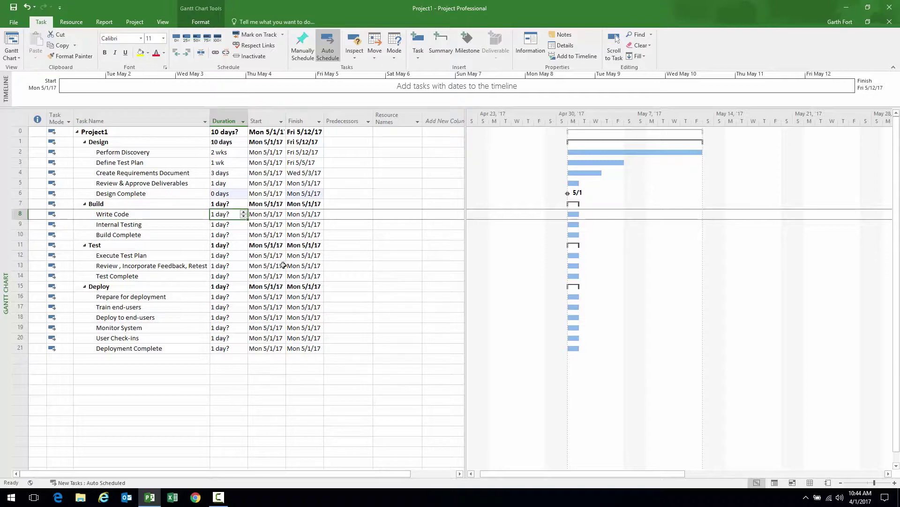
# Set Write Code to 4 weeks, Internal Testing to 1 week, and Build Complete to a 0-day milestone
pyautogui.write('1m')
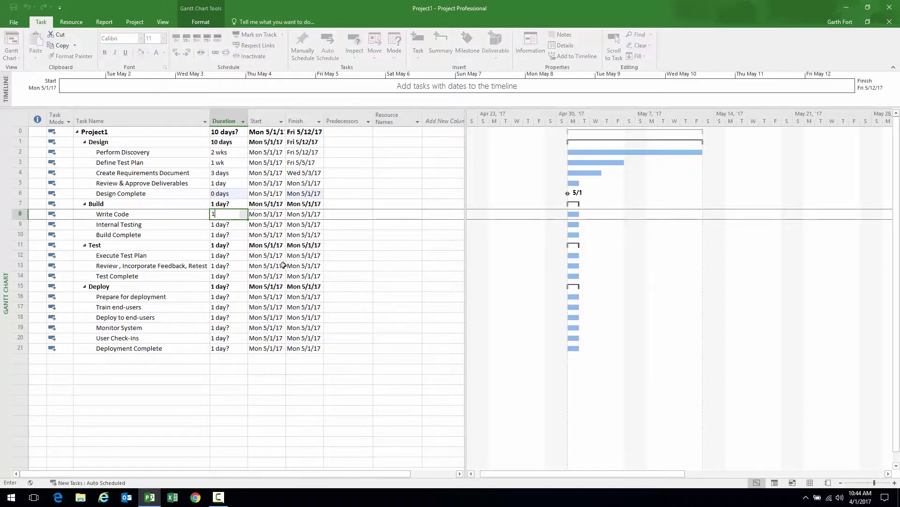
pyautogui.press('Return')
pyautogui.press('Up')
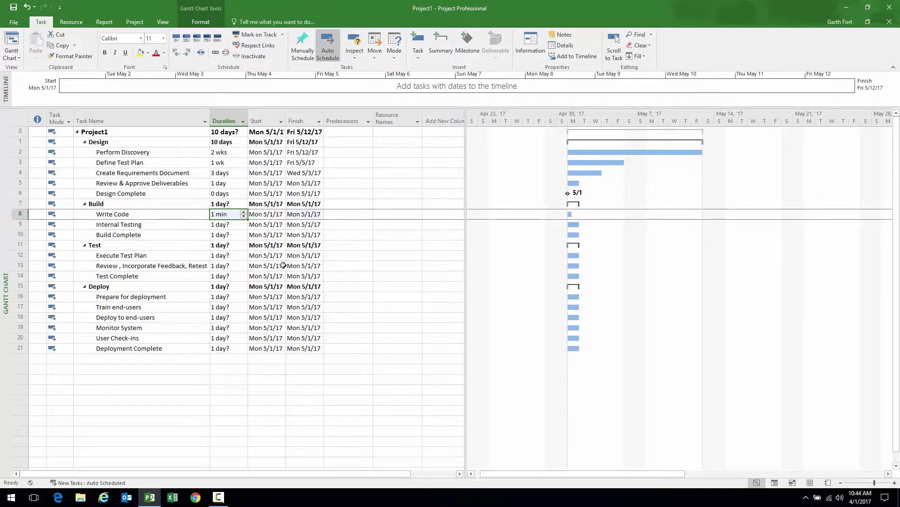
pyautogui.write('4w')
pyautogui.press('Return')
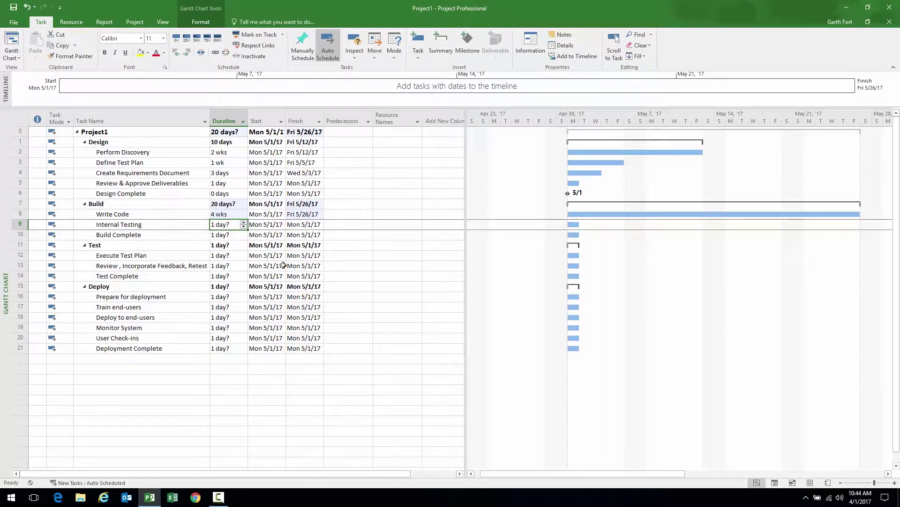
pyautogui.write('1w')
pyautogui.press('Return')
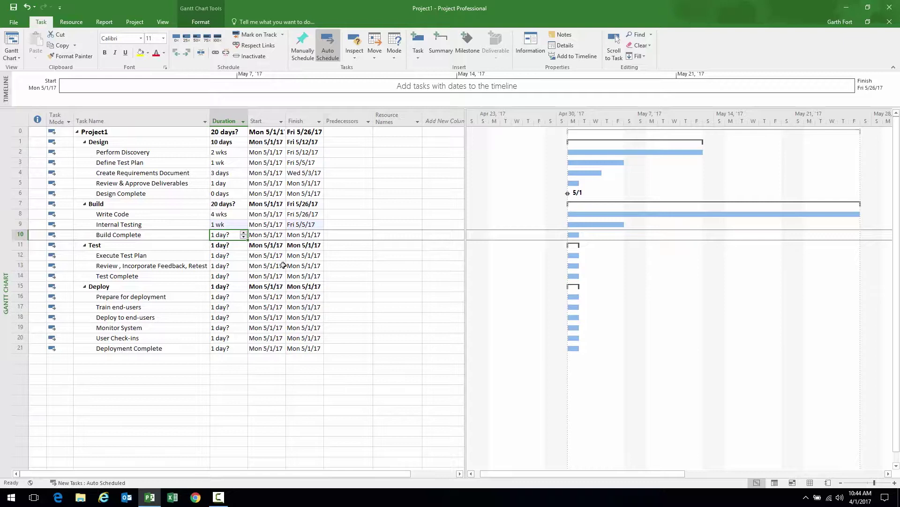
pyautogui.write('0')
pyautogui.press('Return')
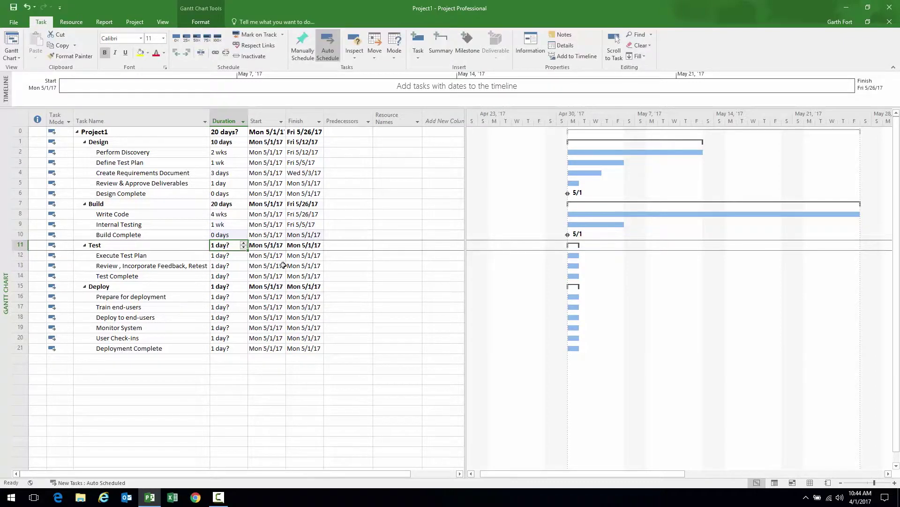
# Give Execute Test Plan and the following review task 1 week each
pyautogui.press('Return')
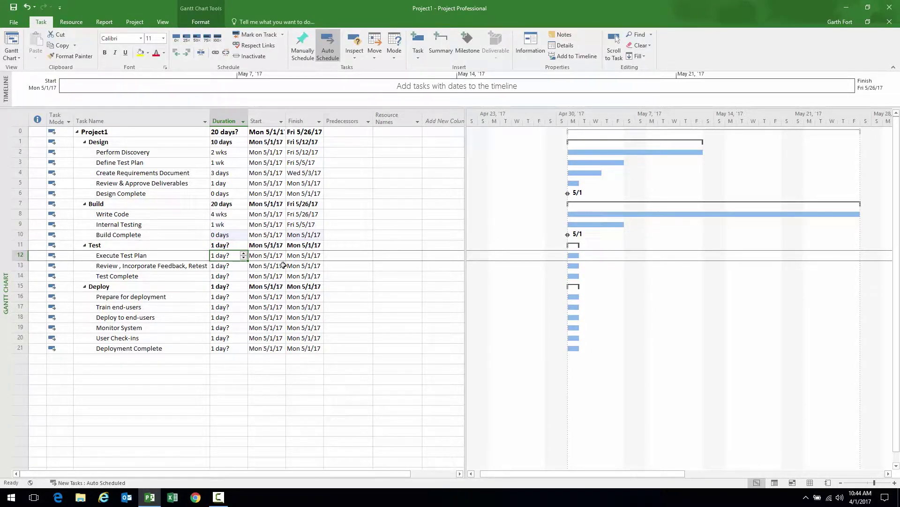
pyautogui.write('1w')
pyautogui.press('Return')
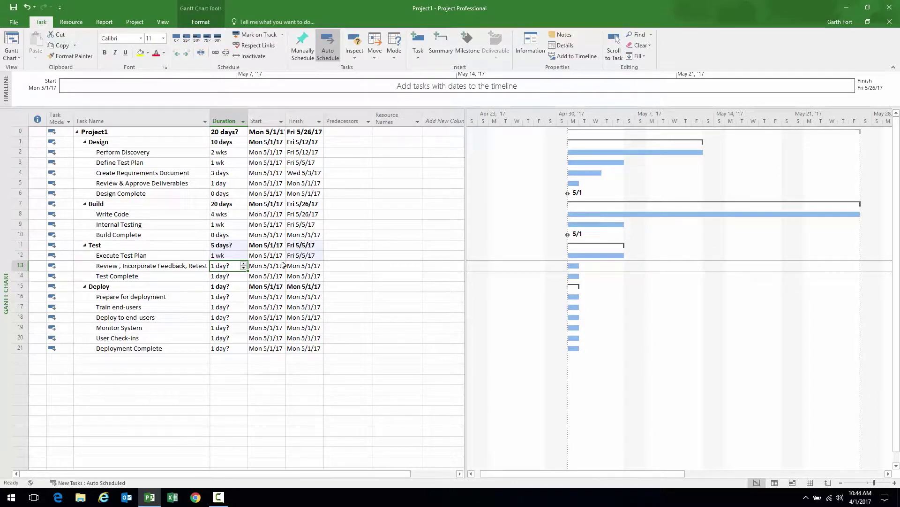
pyautogui.write('1 w')
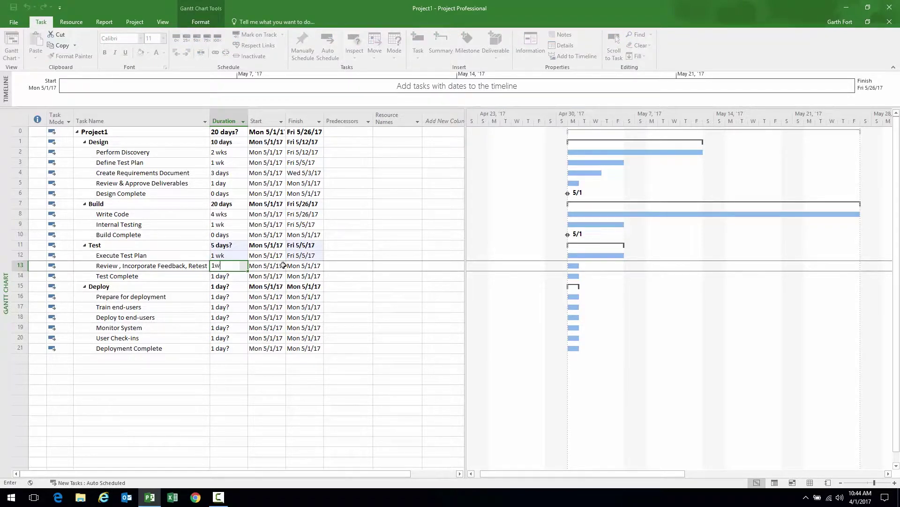
pyautogui.press('Return')
# Set Prepare for deployment to 2 days, Train end-users and Deploy to end-users to 1 day each
pyautogui.press('Down')
pyautogui.press('Down')
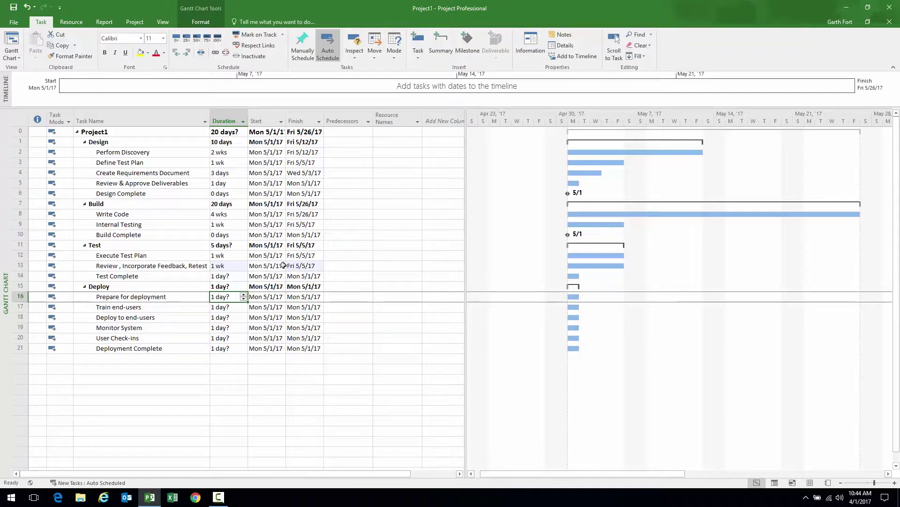
pyautogui.write('2')
pyautogui.press('Return')
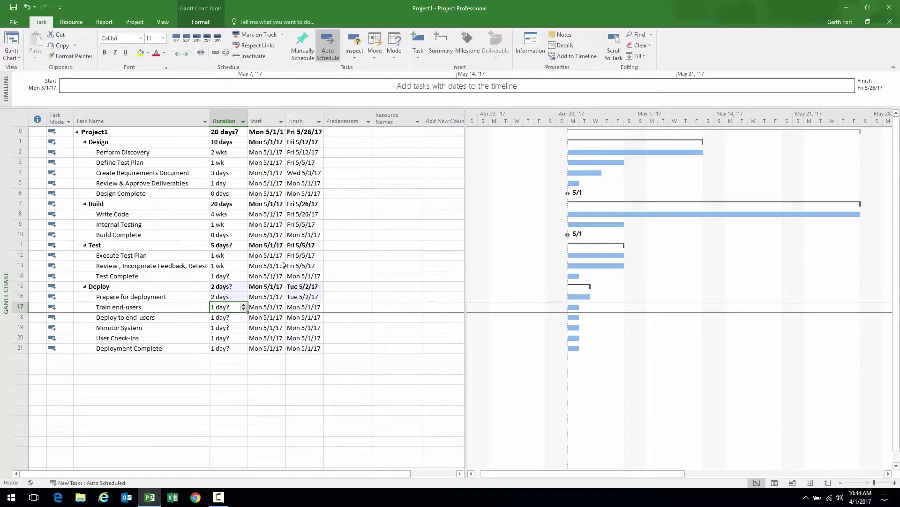
pyautogui.write('1')
pyautogui.press('Return')
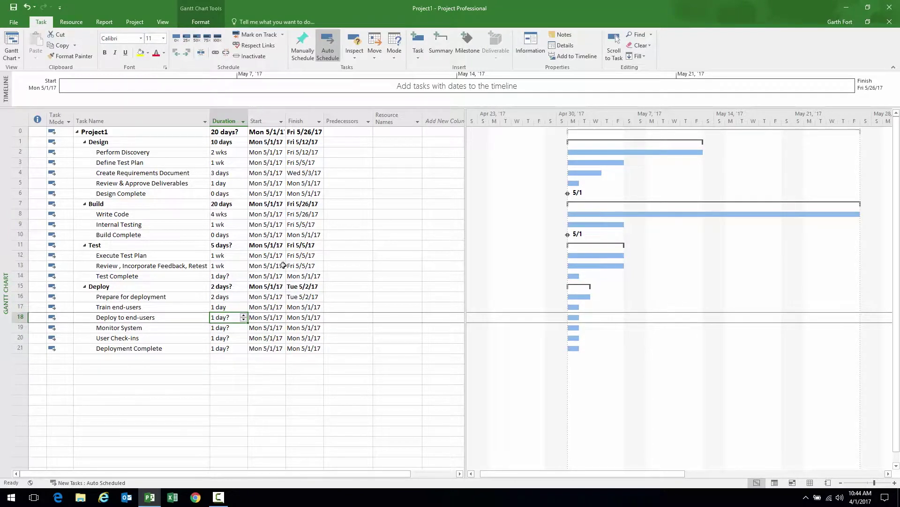
pyautogui.write('1d')
pyautogui.press('Return')
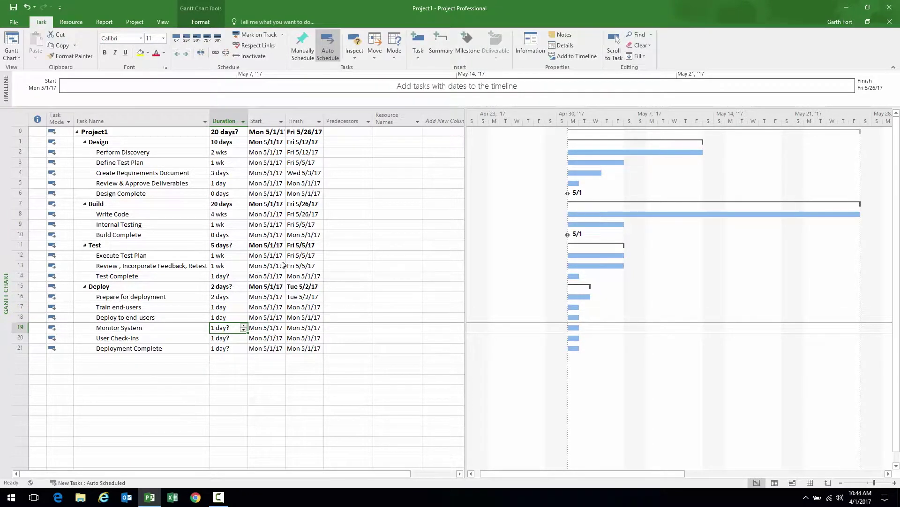
# Set Monitor System to 2 weeks, User Check-ins to 4 weeks, Deployment Complete to 0 days
pyautogui.write('2w')
pyautogui.press('Return')
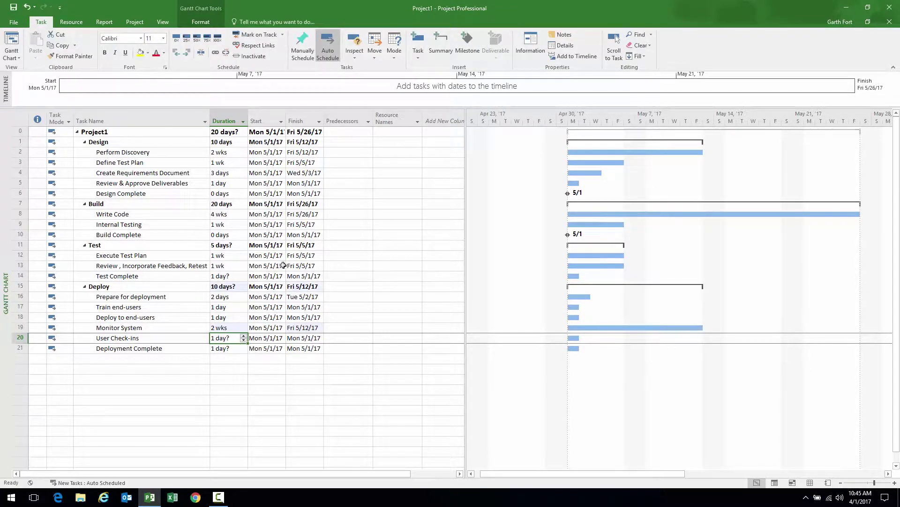
pyautogui.write('4w')
pyautogui.press('Return')
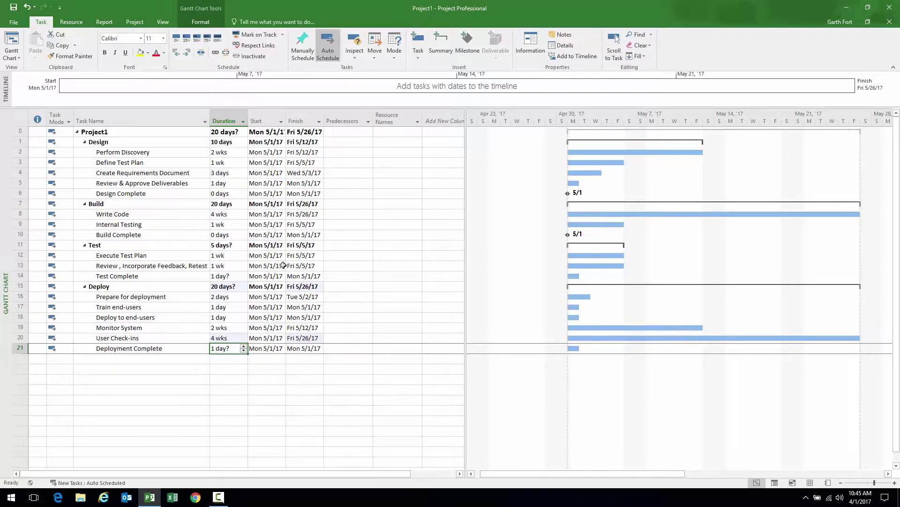
pyautogui.write('0')
pyautogui.press('Return')
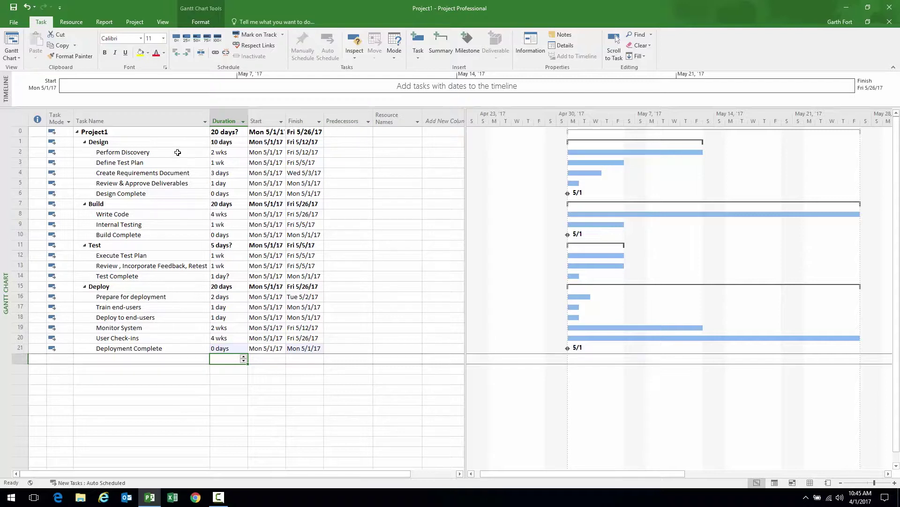
# Link the five Design tasks, Perform Discovery through Design Complete, finish-to-start
pyautogui.click(153, 150)
pyautogui.keyDown('ctrl'); pyautogui.click(162, 162); pyautogui.keyUp('ctrl')
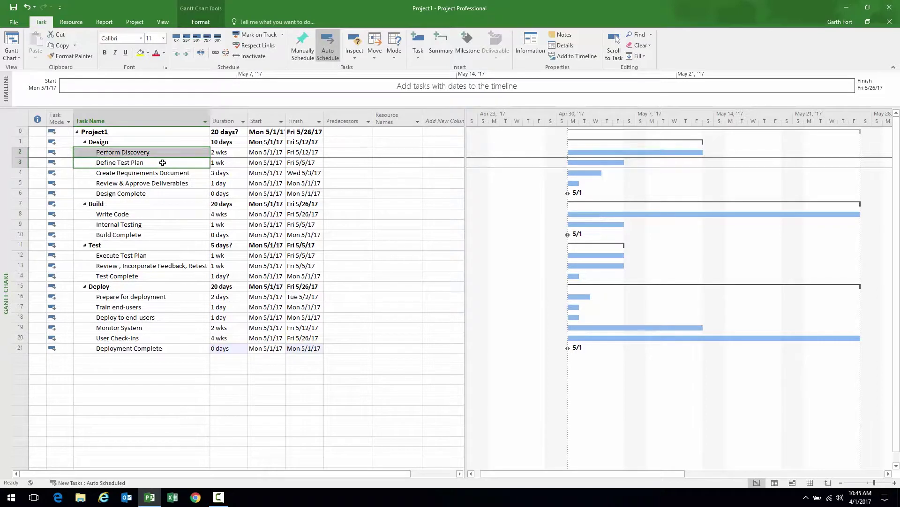
pyautogui.keyDown('ctrl'); pyautogui.click(160, 173); pyautogui.keyUp('ctrl')
pyautogui.keyDown('ctrl'); pyautogui.click(154, 182); pyautogui.keyUp('ctrl')
pyautogui.keyDown('ctrl'); pyautogui.click(156, 194); pyautogui.keyUp('ctrl')
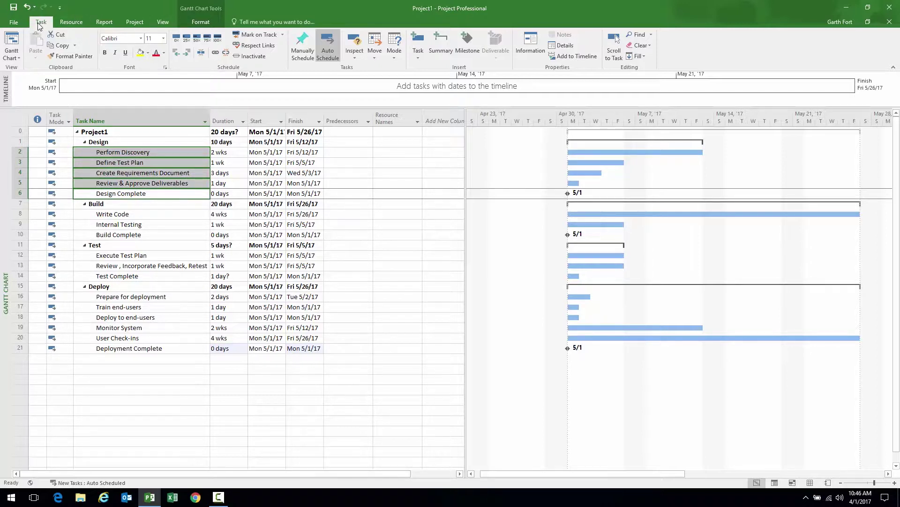
pyautogui.click(215, 53)
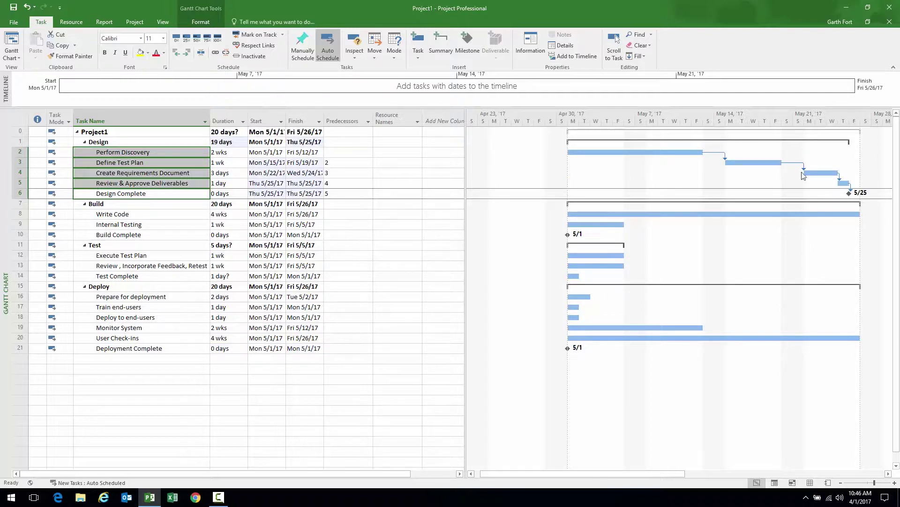
pyautogui.click(842, 484)
pyautogui.click(842, 483)
pyautogui.moveTo(635, 474); pyautogui.dragTo(665, 475)
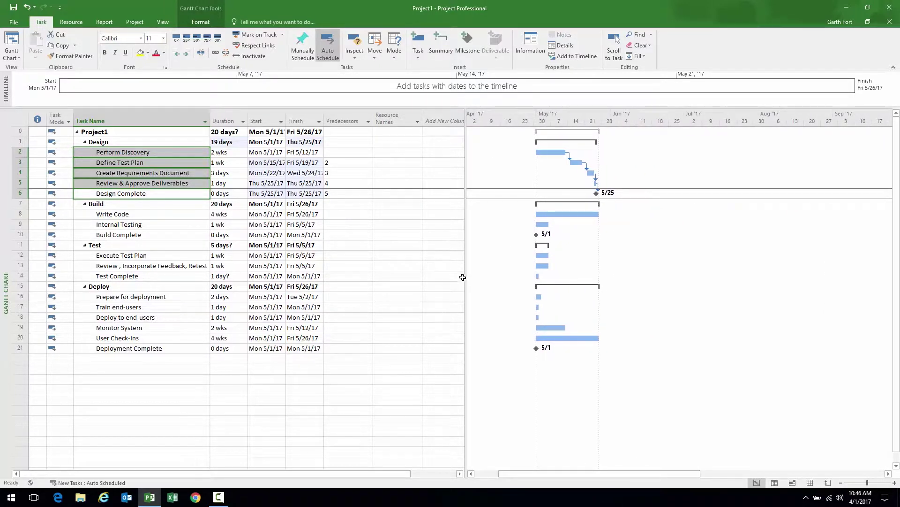
# Give Internal Testing predecessor 8 (Write Code) and Build Complete predecessor 9 (Internal Testing)
pyautogui.click(155, 214)
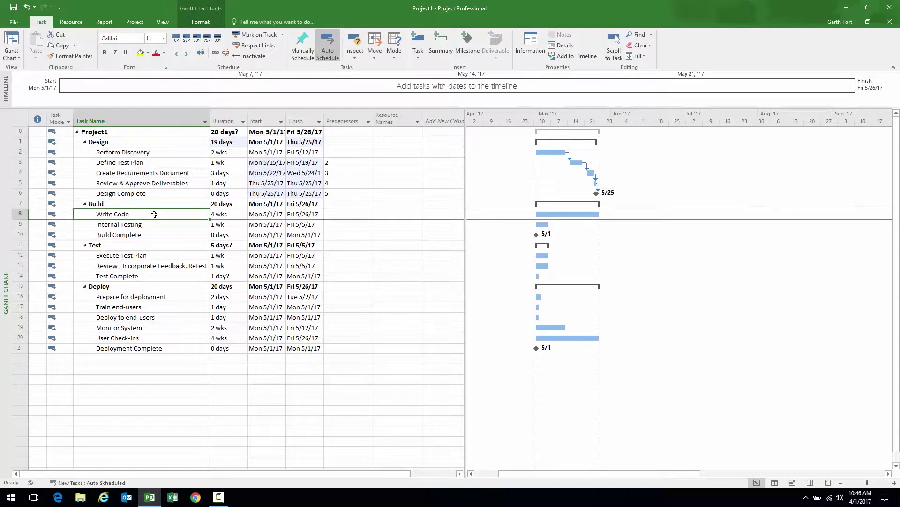
pyautogui.click(106, 225)
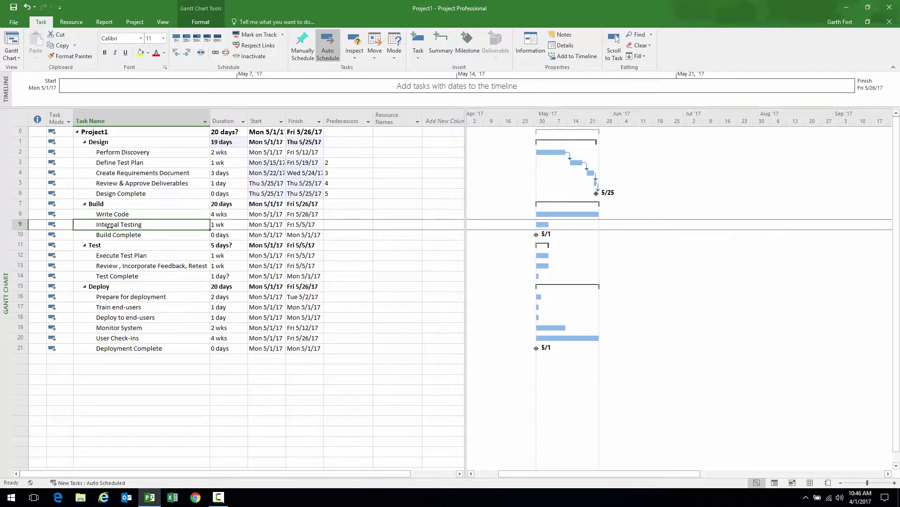
pyautogui.click(102, 213)
pyautogui.click(102, 223)
pyautogui.click(74, 213)
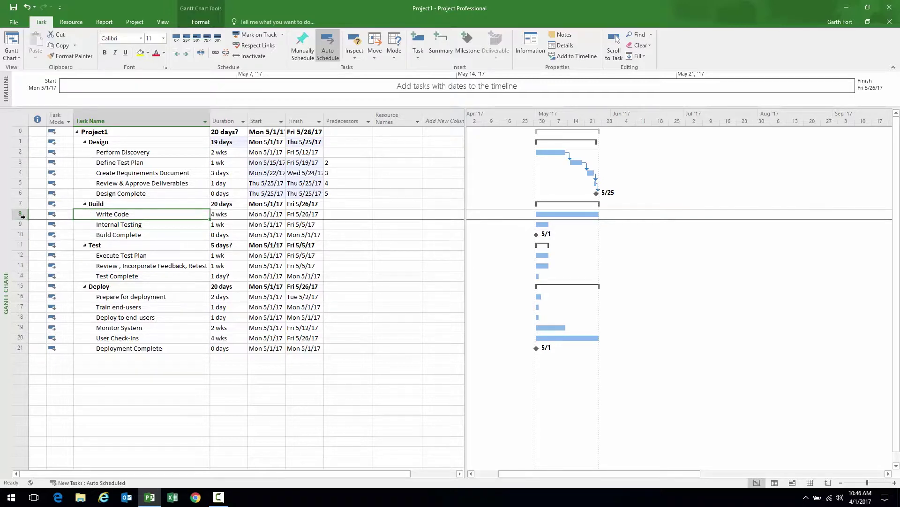
pyautogui.click(345, 225)
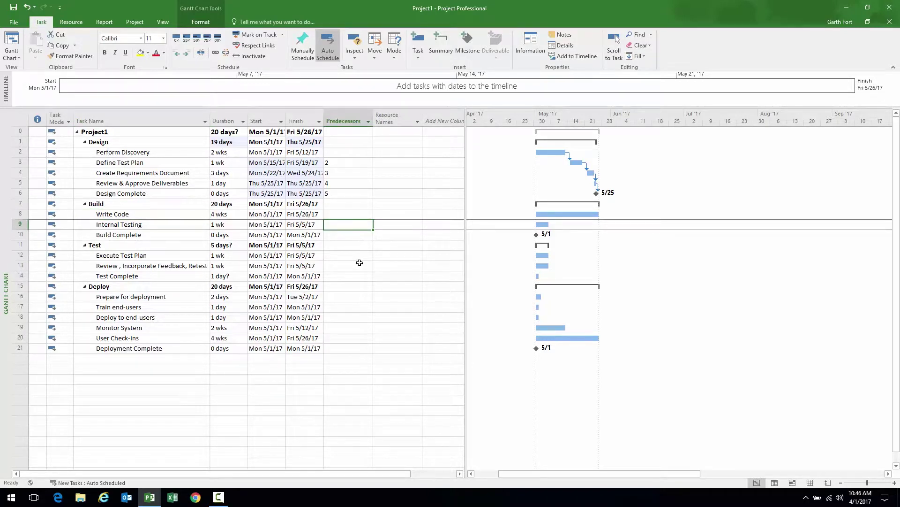
pyautogui.write('8')
pyautogui.press('Return')
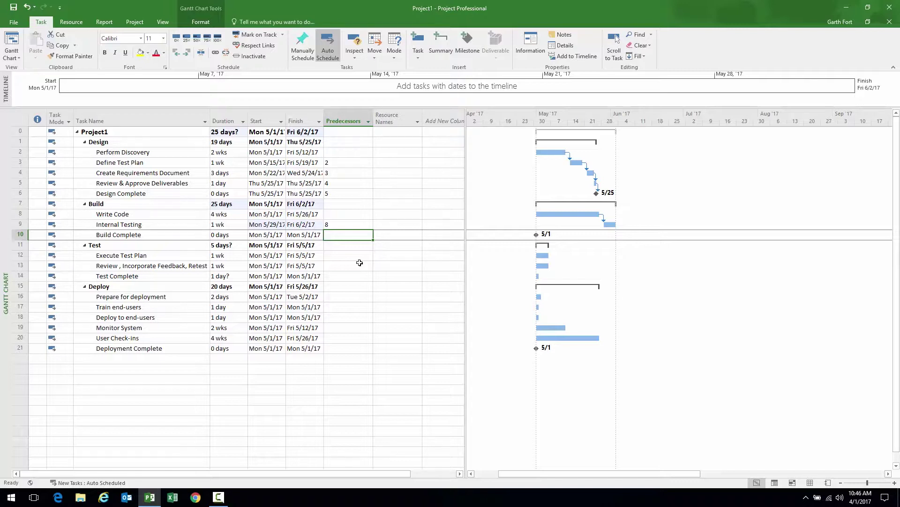
pyautogui.press('Return')
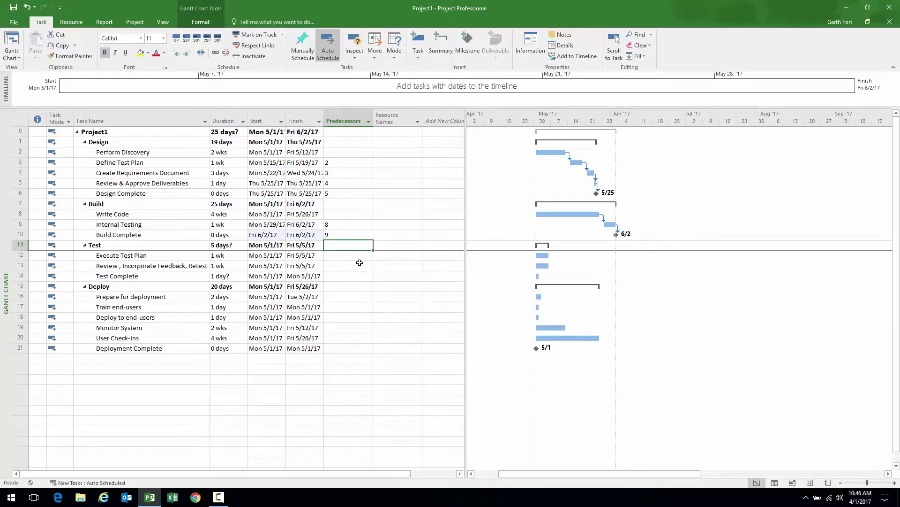
pyautogui.moveTo(146, 256); pyautogui.dragTo(147, 275)
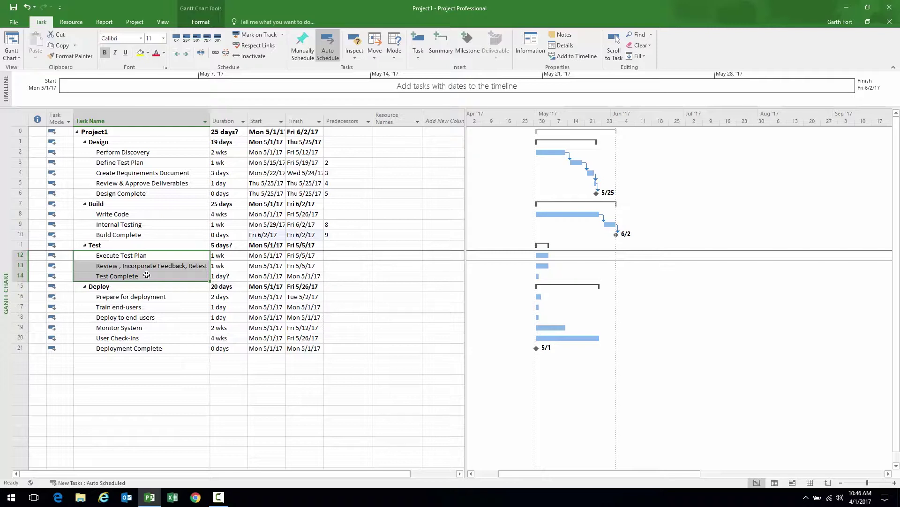
# Link the three Test tasks in sequence and make Test Complete a 0-day milestone
pyautogui.click(216, 53)
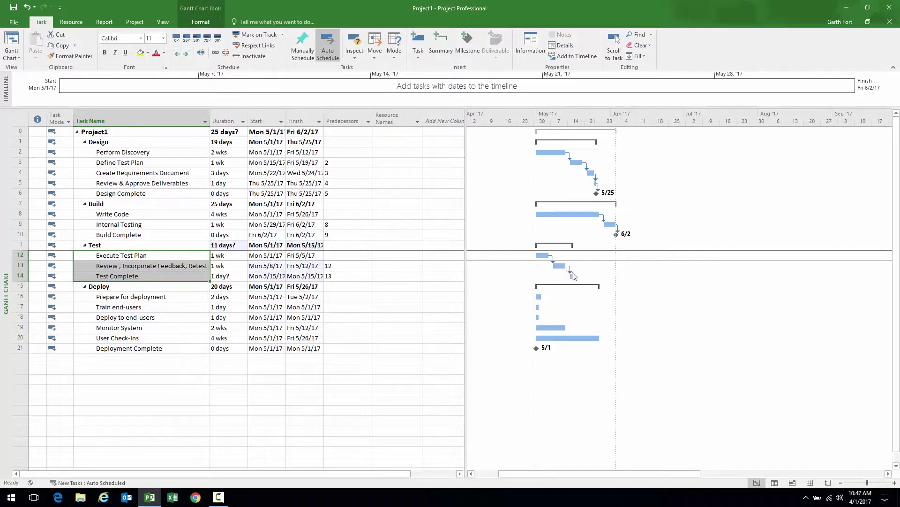
pyautogui.click(227, 277)
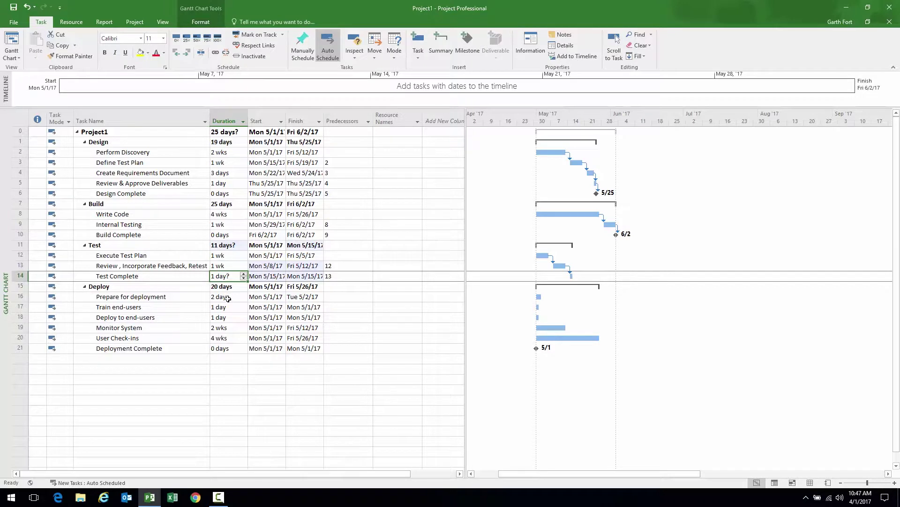
pyautogui.write('0')
pyautogui.press('Return')
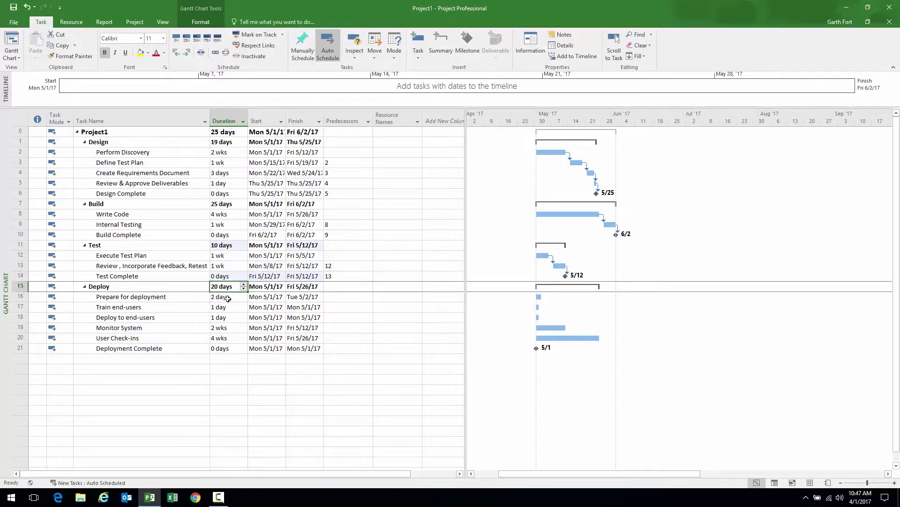
# Link the Deploy tasks from Prepare for deployment through Deployment Complete in sequence
pyautogui.click(128, 296)
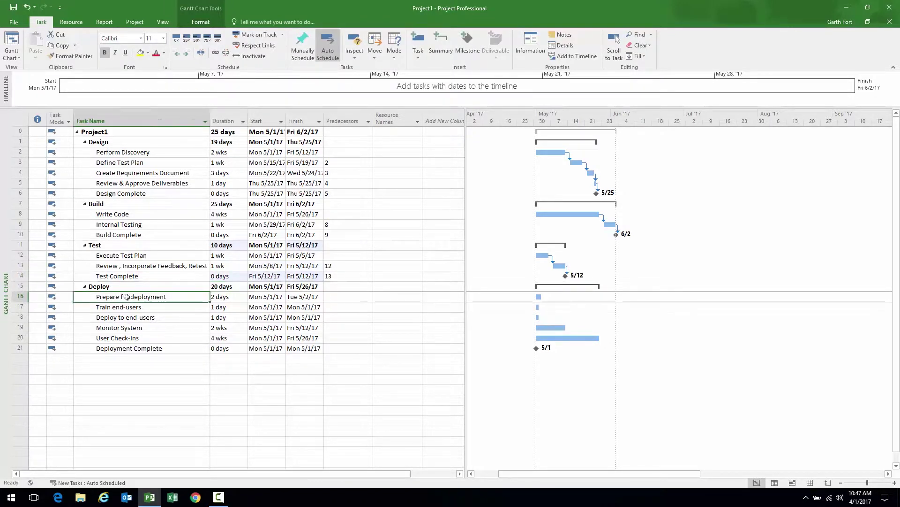
pyautogui.moveTo(128, 297); pyautogui.dragTo(150, 349)
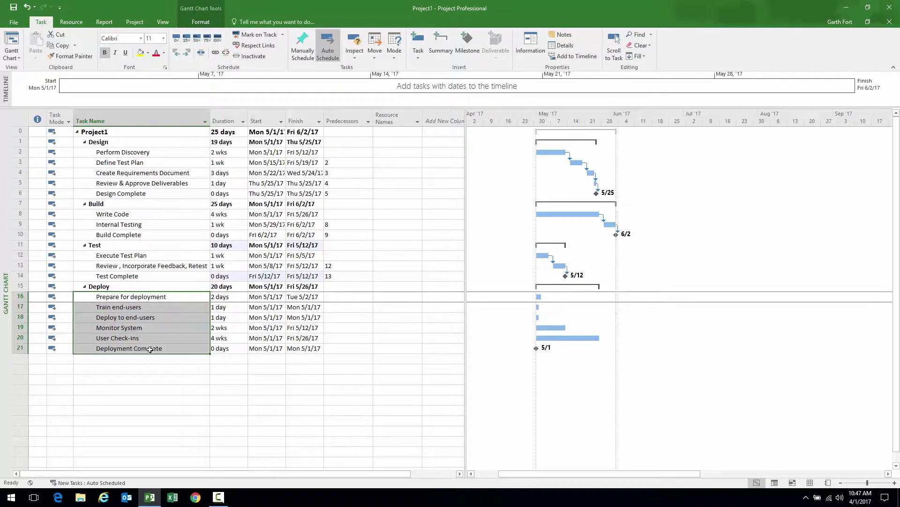
pyautogui.click(215, 52)
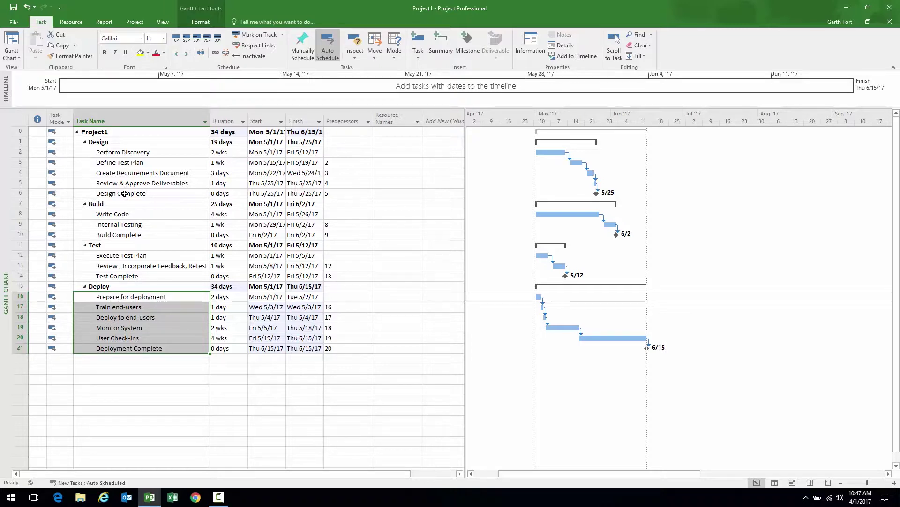
pyautogui.click(124, 193)
pyautogui.keyDown('ctrl'); pyautogui.click(118, 213); pyautogui.keyUp('ctrl')
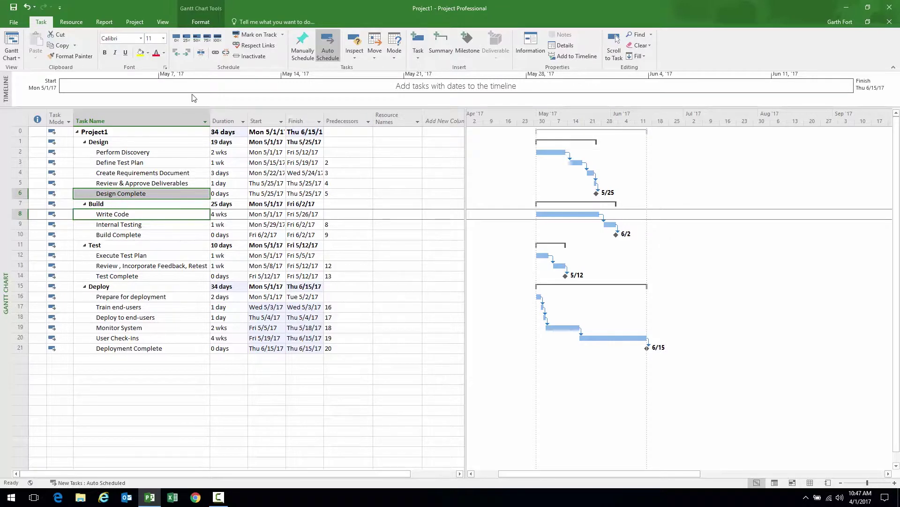
# Link Design Complete to Write Code and Build Complete to Execute Test Plan
pyautogui.click(215, 52)
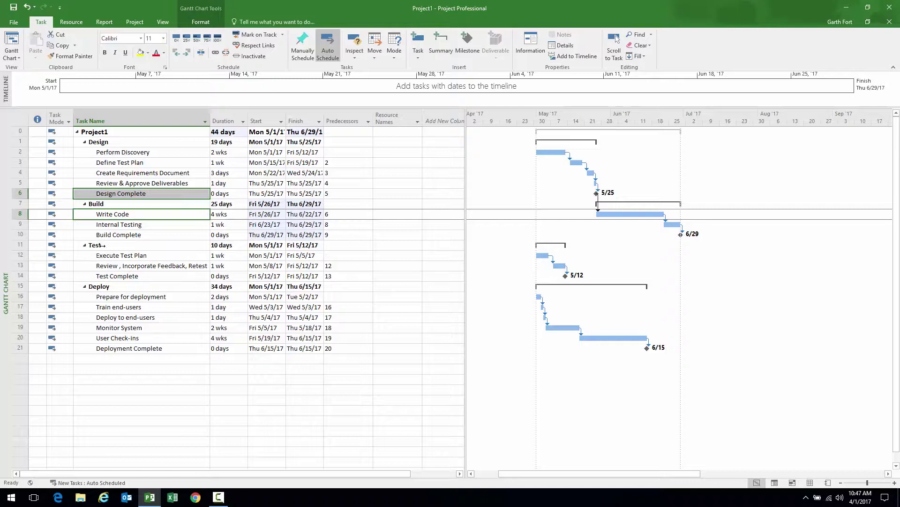
pyautogui.click(101, 235)
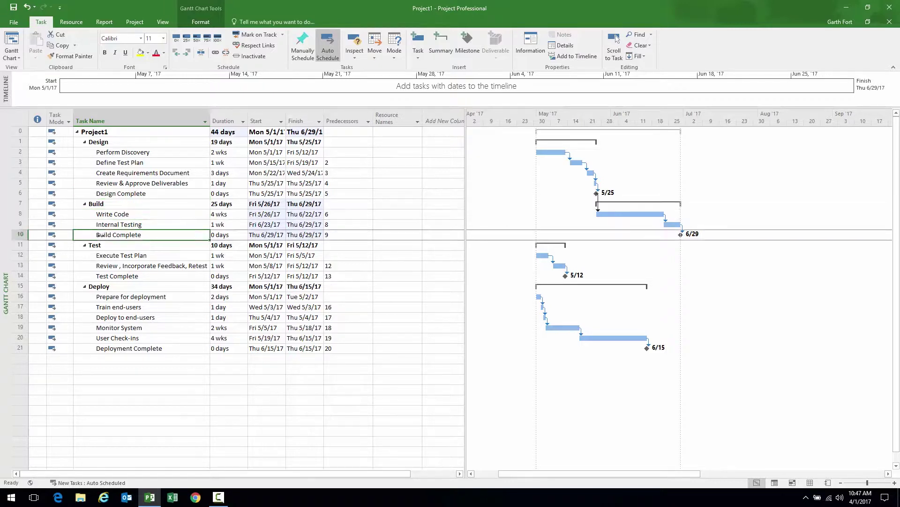
pyautogui.keyDown('ctrl'); pyautogui.click(100, 256); pyautogui.keyUp('ctrl')
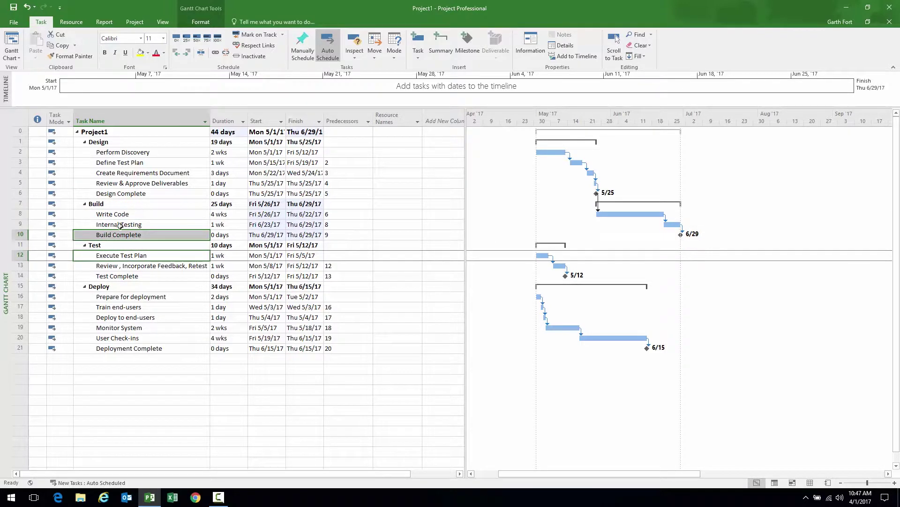
pyautogui.click(216, 53)
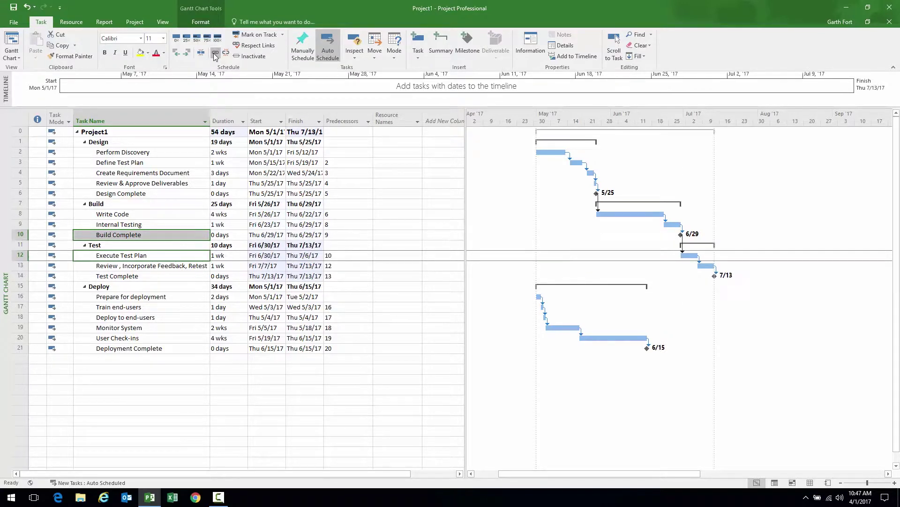
pyautogui.moveTo(466, 277); pyautogui.dragTo(388, 278)
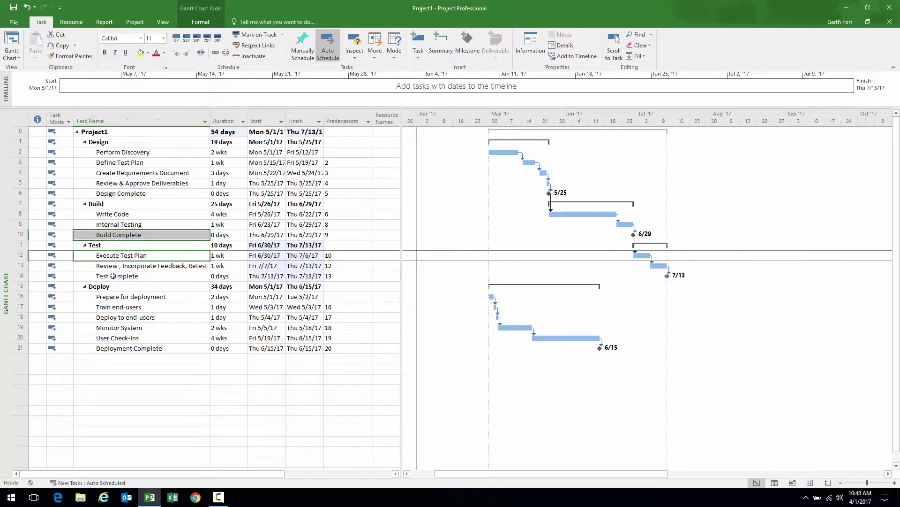
pyautogui.click(113, 276)
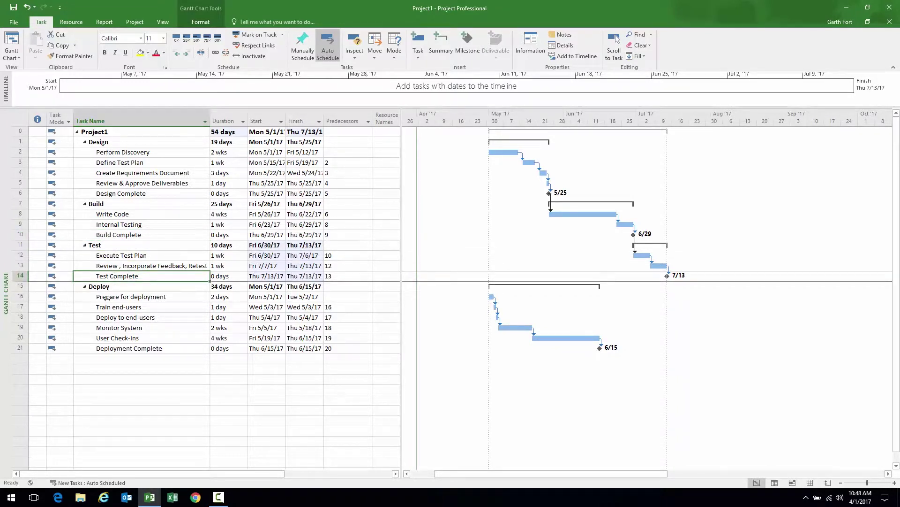
pyautogui.click(107, 298)
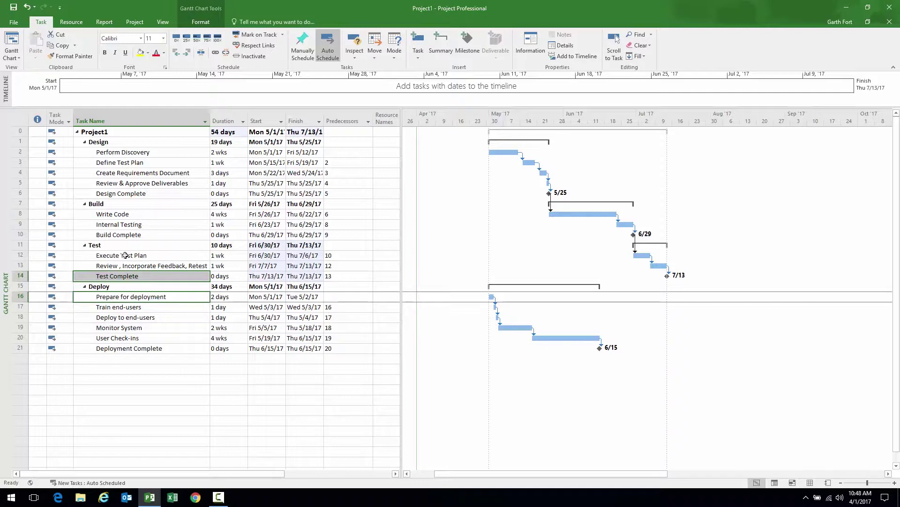
# Link Test Complete to Prepare for deployment and widen the task table to show more columns
pyautogui.click(216, 53)
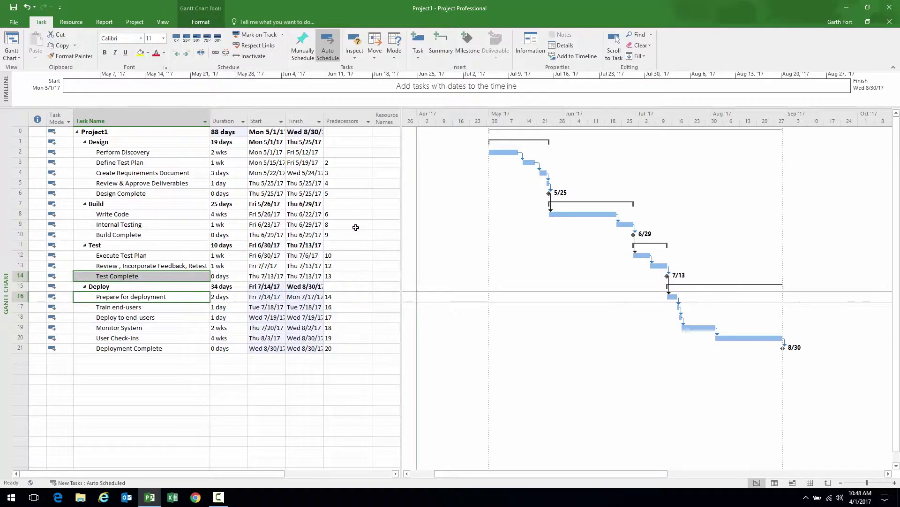
pyautogui.moveTo(401, 240); pyautogui.dragTo(410, 240)
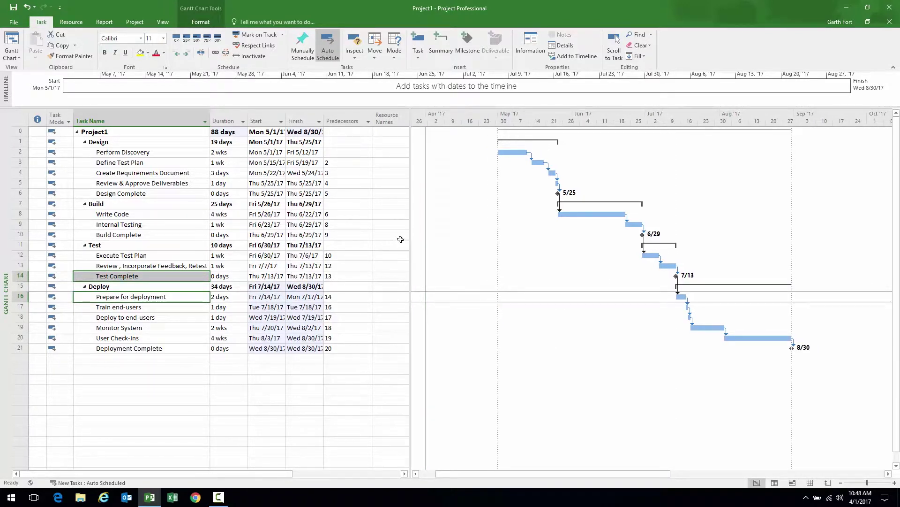
pyautogui.moveTo(411, 237); pyautogui.dragTo(447, 235)
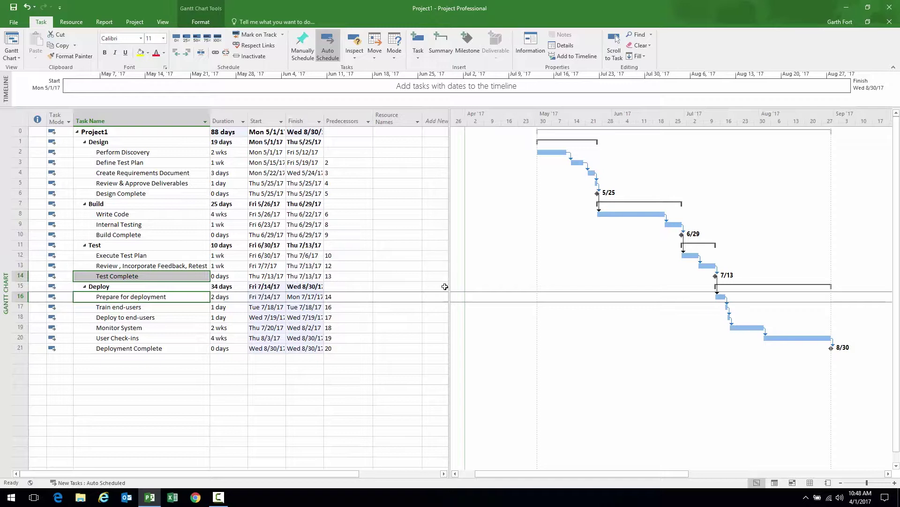
pyautogui.moveTo(449, 284); pyautogui.dragTo(457, 283)
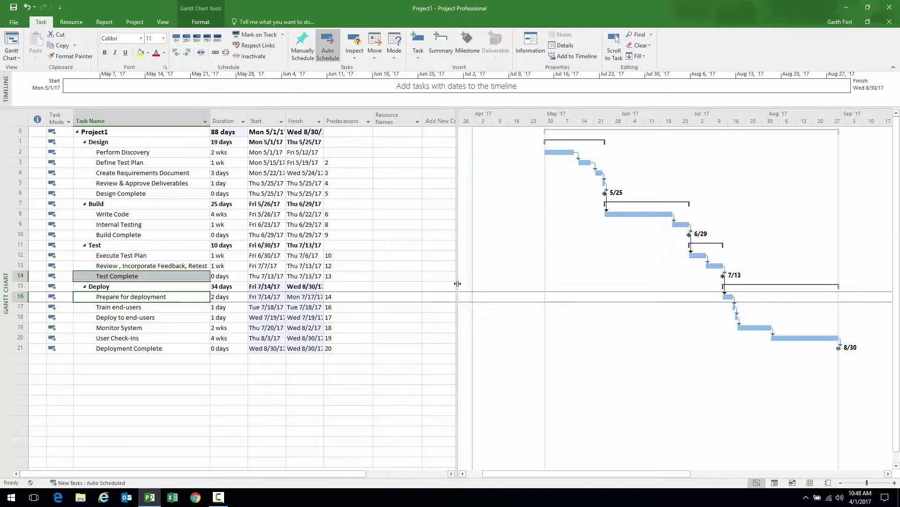
# Open Build Team from Enterprise from the Resource tab's Add Resources menu
pyautogui.click(135, 22)
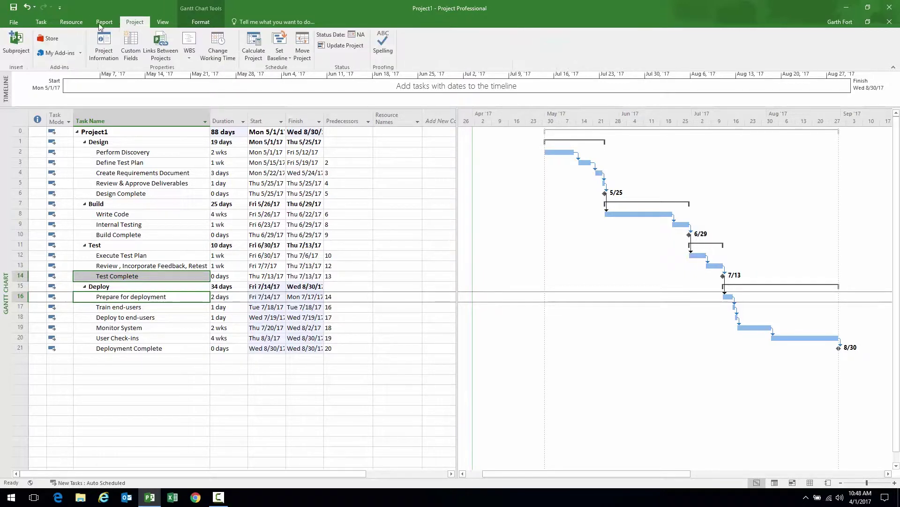
pyautogui.click(75, 23)
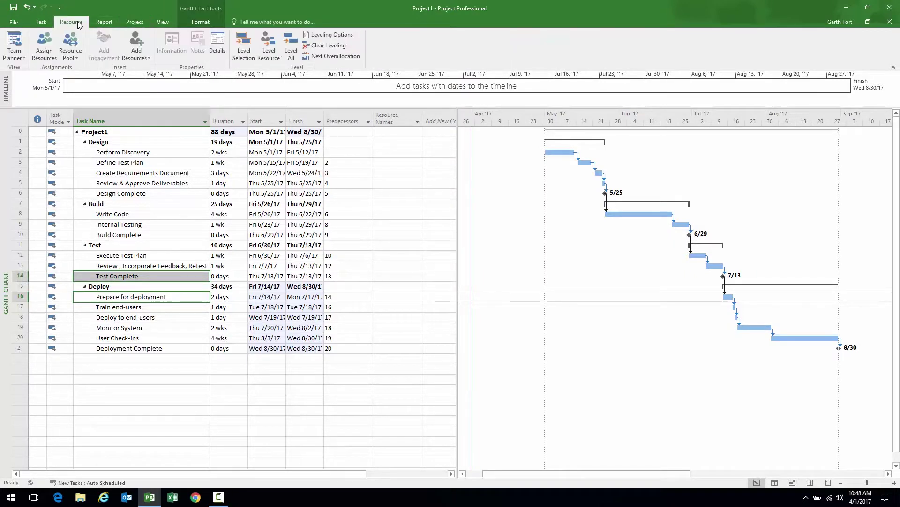
pyautogui.click(144, 58)
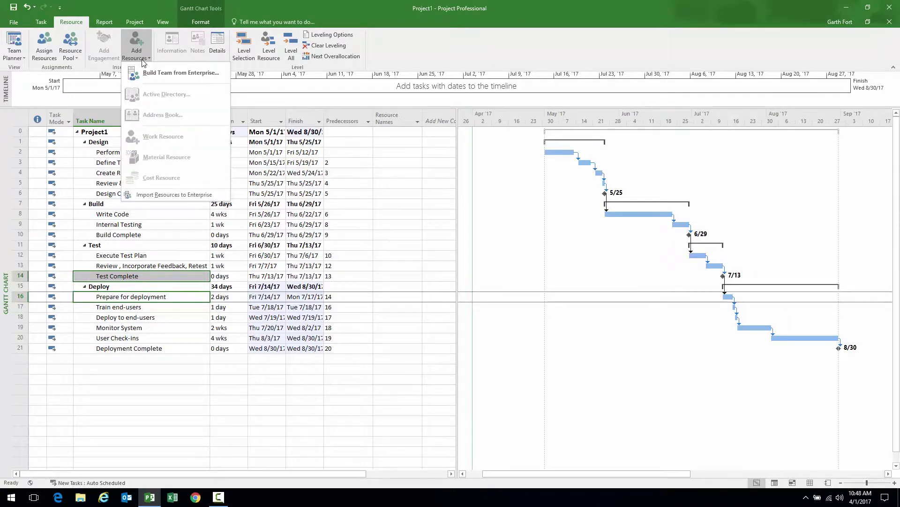
pyautogui.click(176, 73)
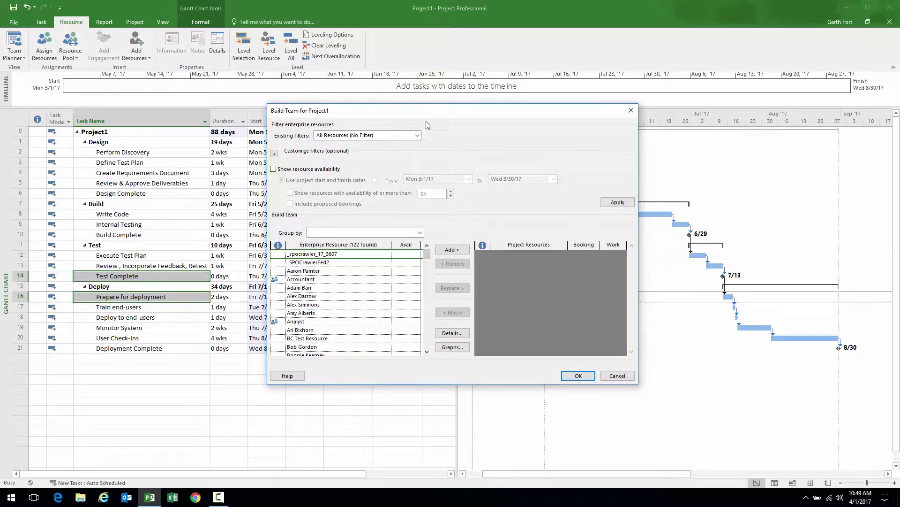
# Try out resource selections and browse the availability display and custom filter options
pyautogui.moveTo(432, 114); pyautogui.dragTo(409, 93)
pyautogui.moveTo(316, 232); pyautogui.dragTo(314, 348)
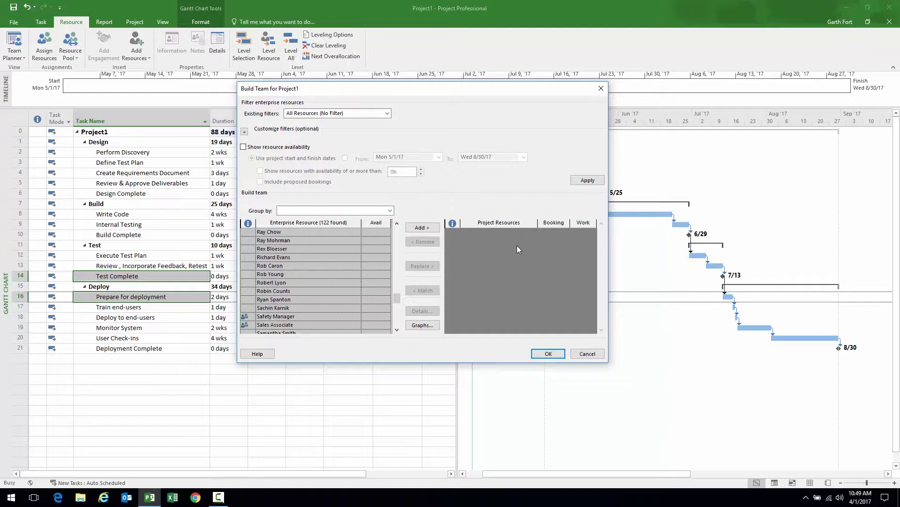
pyautogui.moveTo(397, 296); pyautogui.dragTo(399, 228)
pyautogui.click(342, 249)
pyautogui.click(321, 267)
pyautogui.click(319, 274)
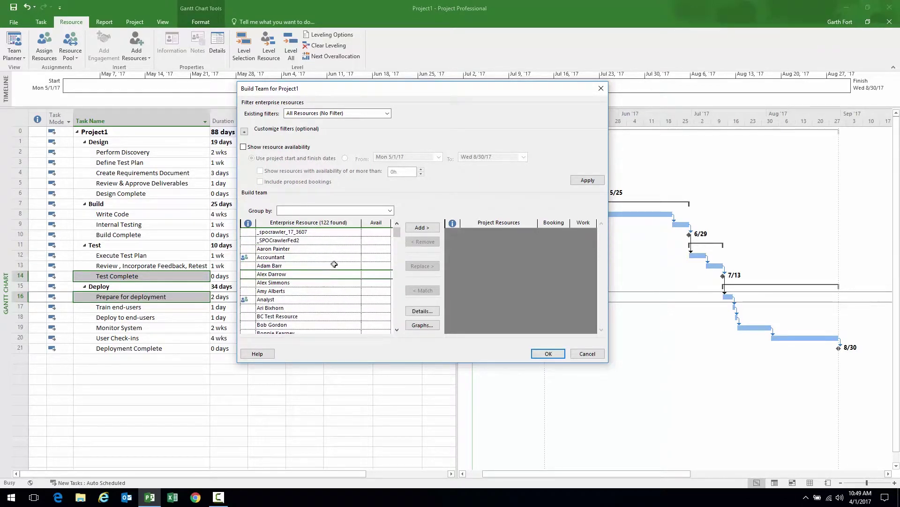
pyautogui.click(243, 147)
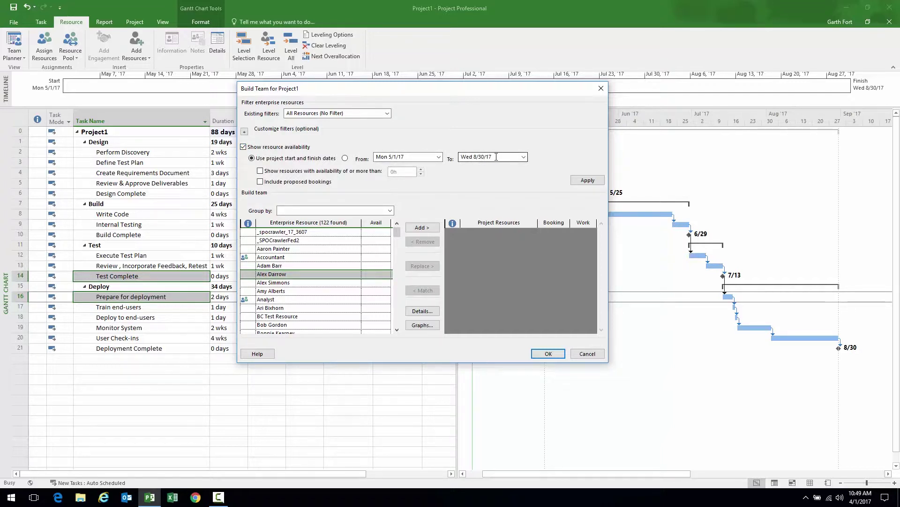
pyautogui.click(243, 147)
pyautogui.click(244, 132)
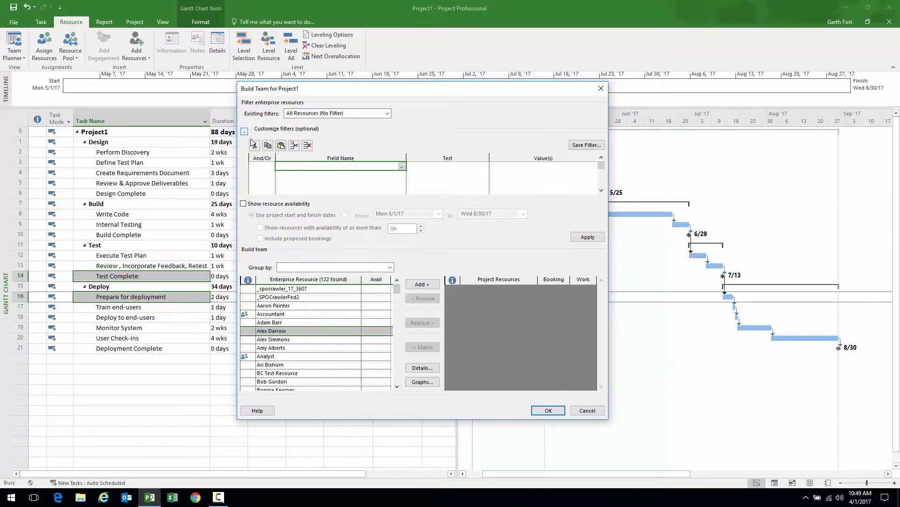
pyautogui.click(402, 167)
pyautogui.moveTo(402, 183); pyautogui.dragTo(400, 229)
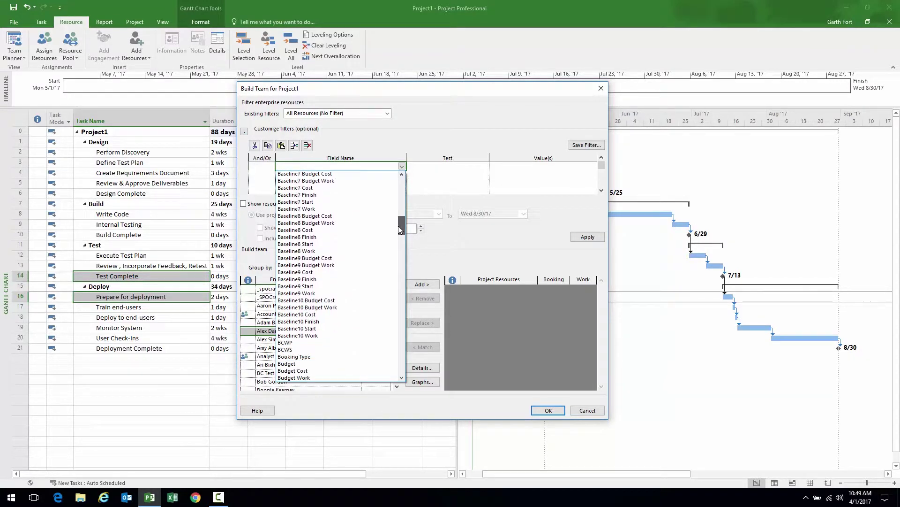
pyautogui.click(402, 167)
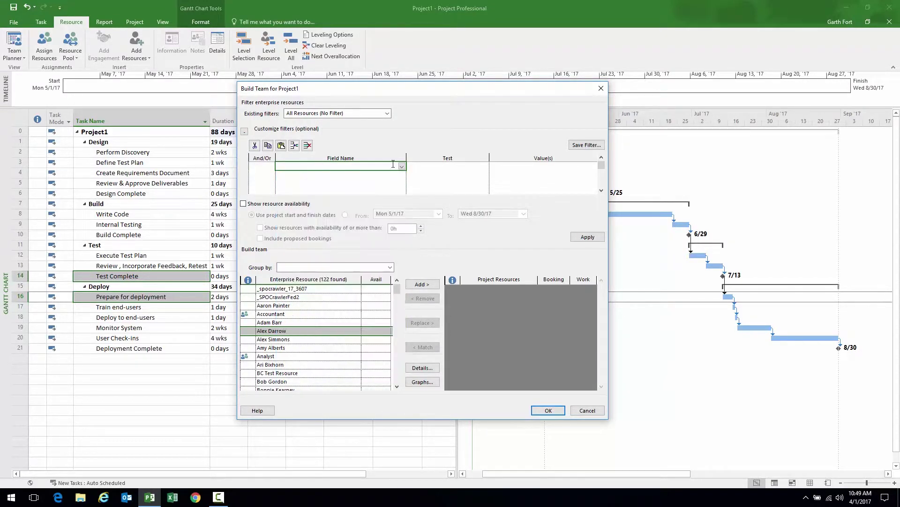
pyautogui.click(245, 132)
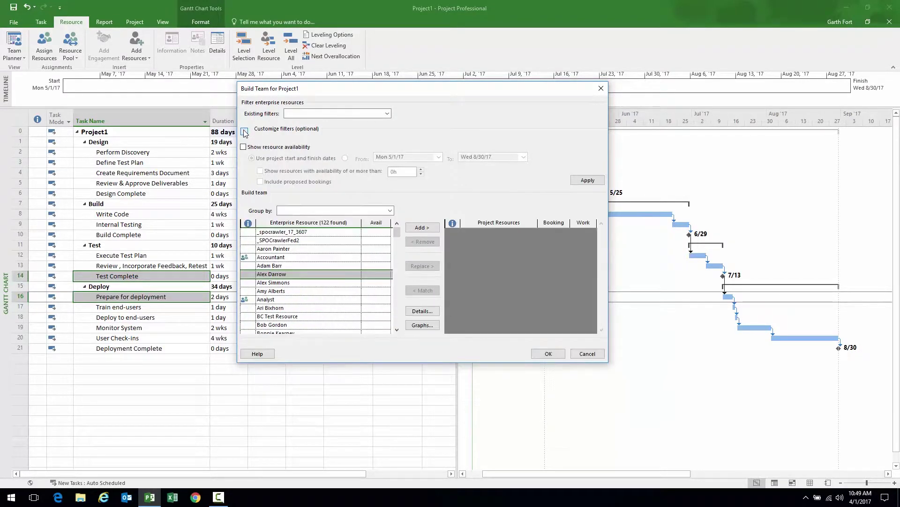
# Select five enterprise resources and add them to the project team as Committed
pyautogui.click(300, 265)
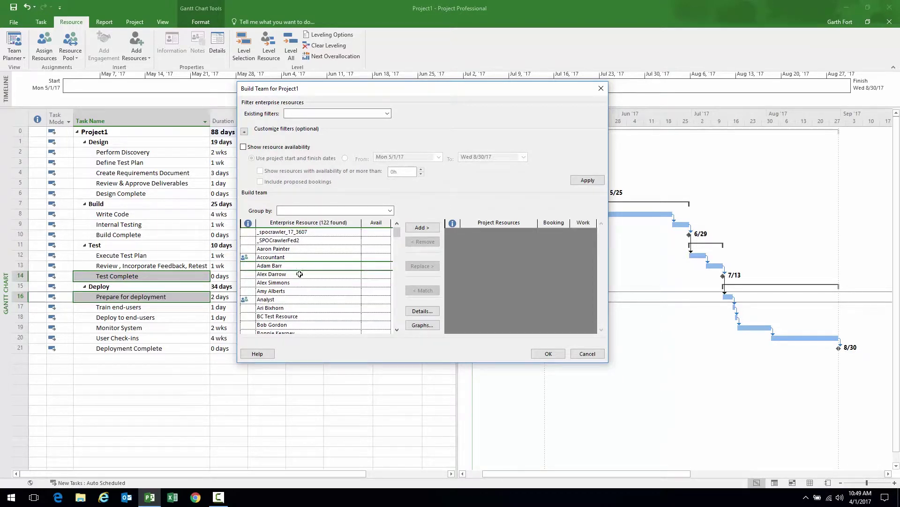
pyautogui.keyDown('ctrl'); pyautogui.click(298, 283); pyautogui.keyUp('ctrl')
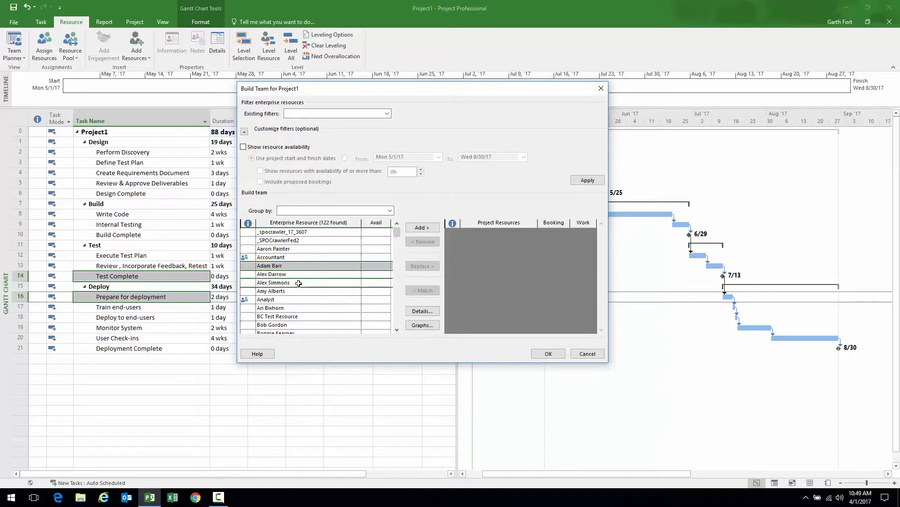
pyautogui.keyDown('ctrl'); pyautogui.click(300, 313); pyautogui.keyUp('ctrl')
pyautogui.click(300, 317)
pyautogui.click(300, 309)
pyautogui.keyDown('ctrl'); pyautogui.click(301, 291); pyautogui.keyUp('ctrl')
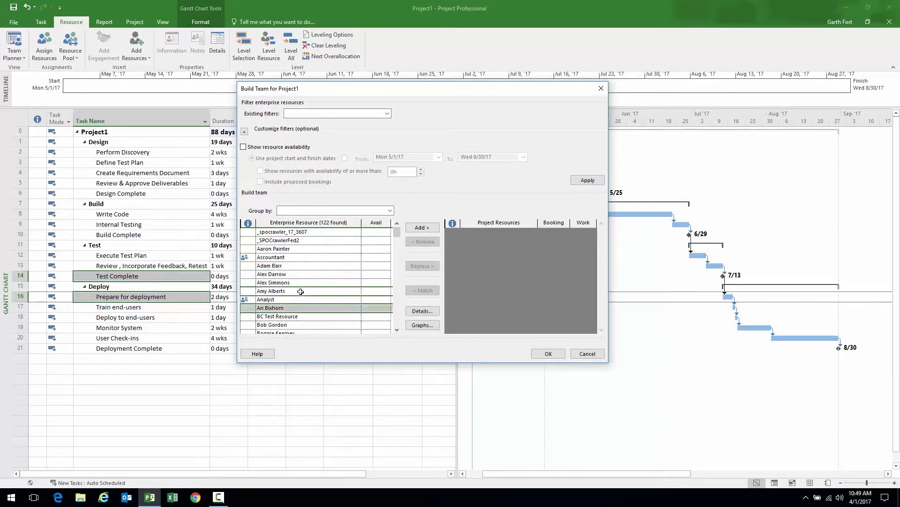
pyautogui.keyDown('ctrl'); pyautogui.click(302, 278); pyautogui.keyUp('ctrl')
pyautogui.scroll(-4, 397, 324)
pyautogui.keyDown('ctrl'); pyautogui.click(308, 274); pyautogui.keyUp('ctrl')
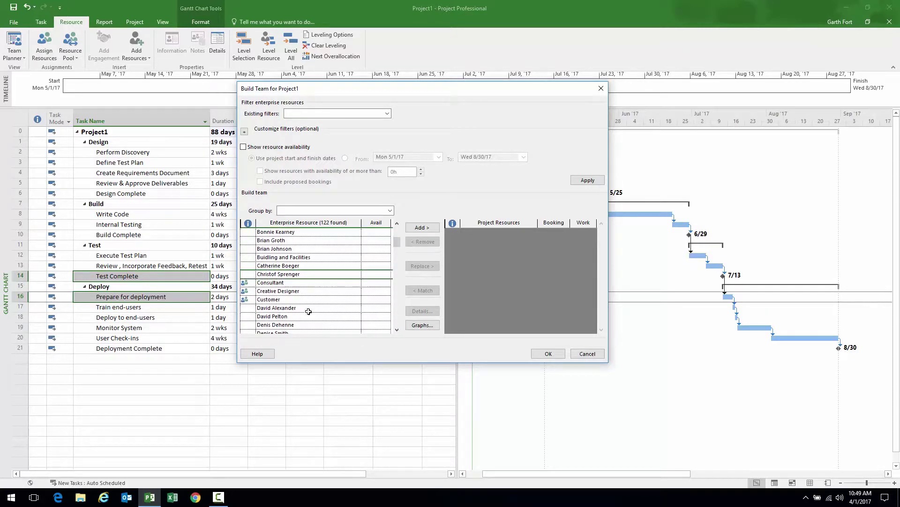
pyautogui.keyDown('ctrl'); pyautogui.click(310, 308); pyautogui.keyUp('ctrl')
pyautogui.click(415, 229)
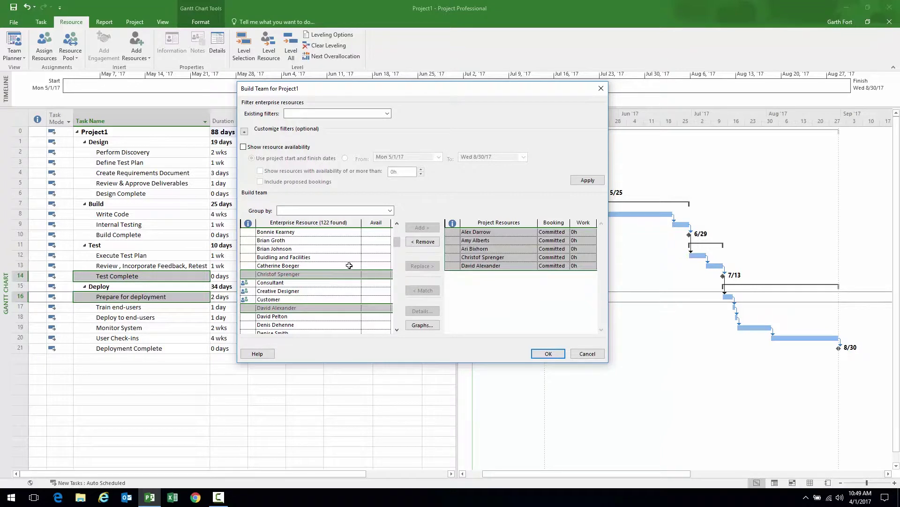
pyautogui.moveTo(491, 240); pyautogui.dragTo(489, 266)
# Confirm the new team and widen the table to show the Resource Names column
pyautogui.click(545, 353)
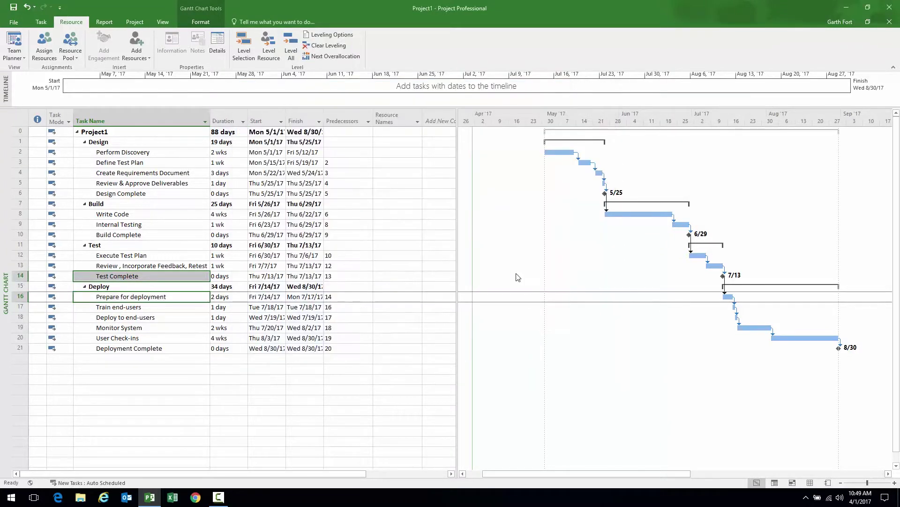
pyautogui.moveTo(462, 249); pyautogui.dragTo(506, 247)
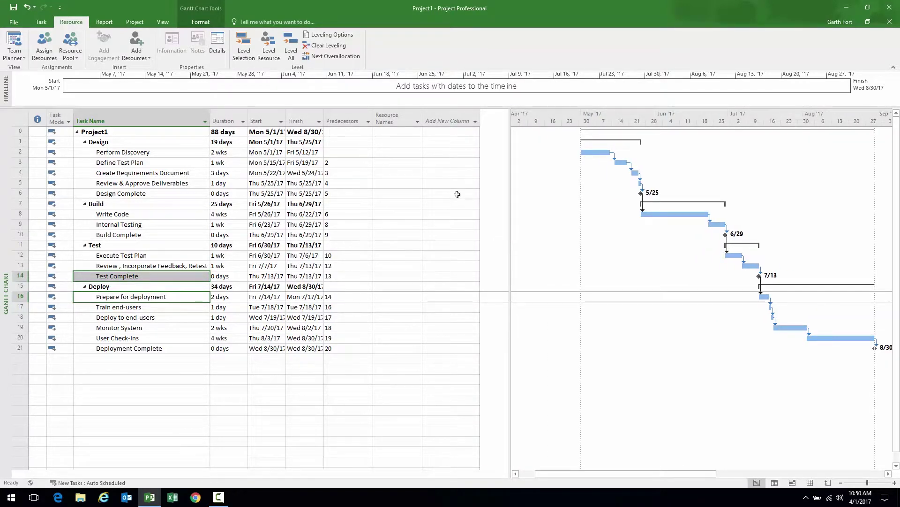
pyautogui.click(393, 152)
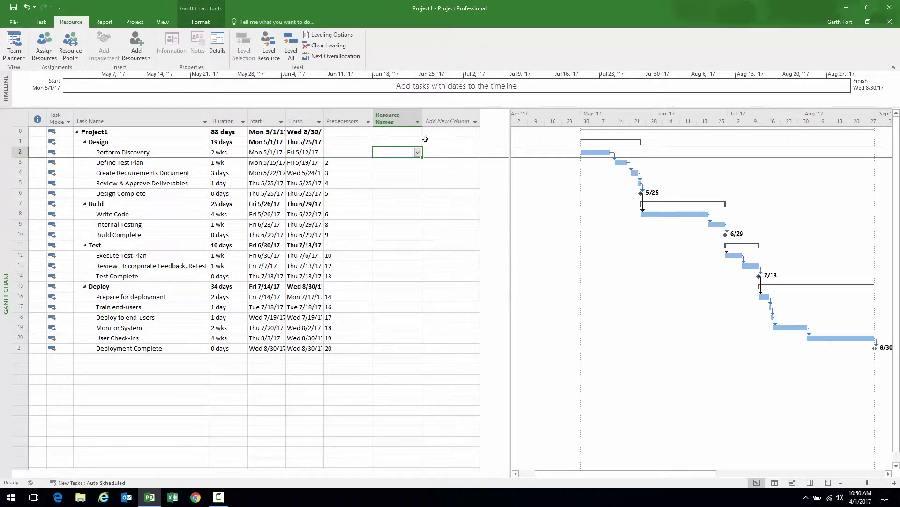
pyautogui.moveTo(422, 118); pyautogui.dragTo(488, 117)
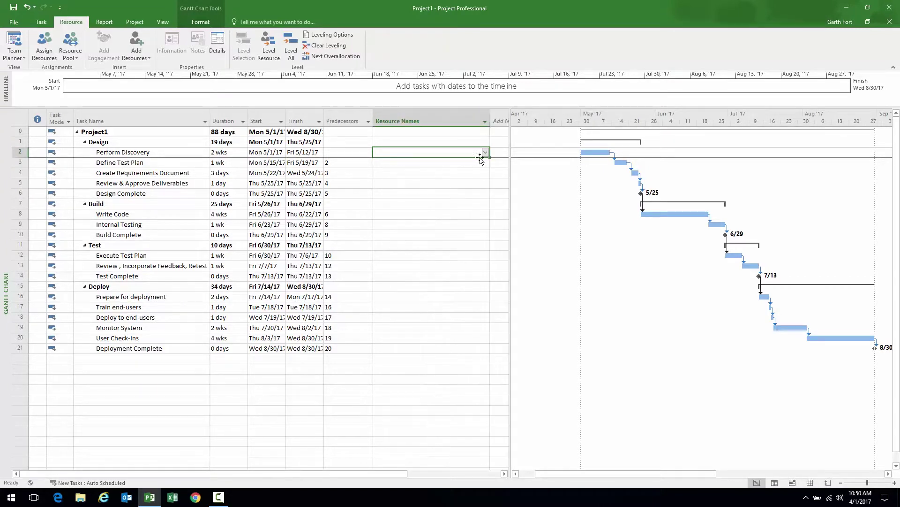
# Check the first two resources in Perform Discovery's Resource Names dropdown to assign them
pyautogui.click(486, 153)
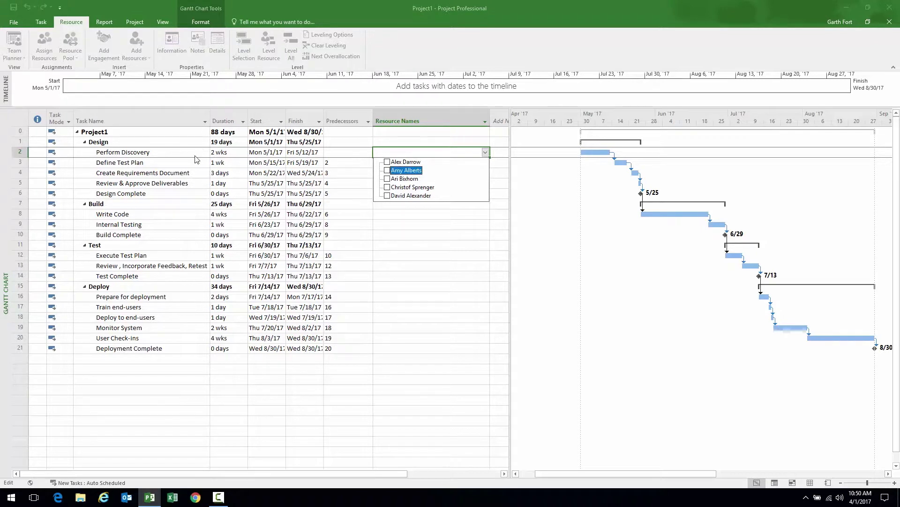
pyautogui.press('Escape')
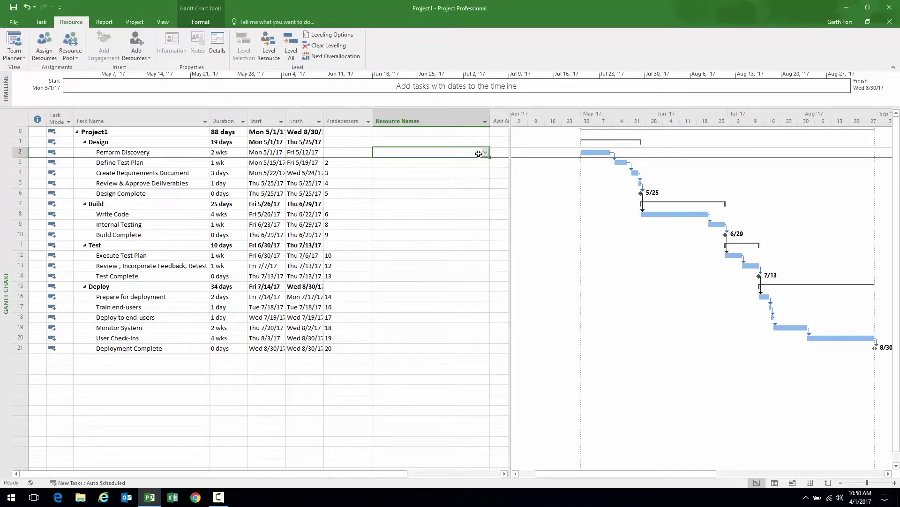
pyautogui.click(485, 152)
pyautogui.click(405, 164)
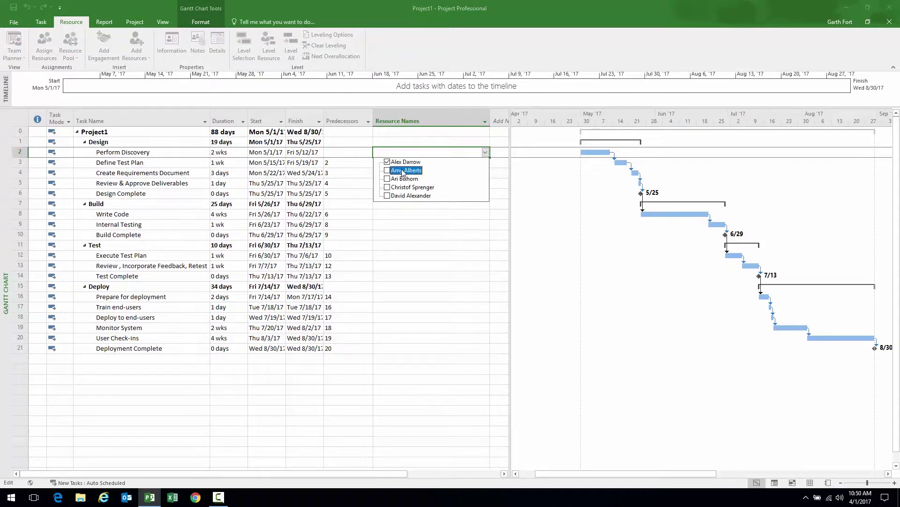
pyautogui.press('Return')
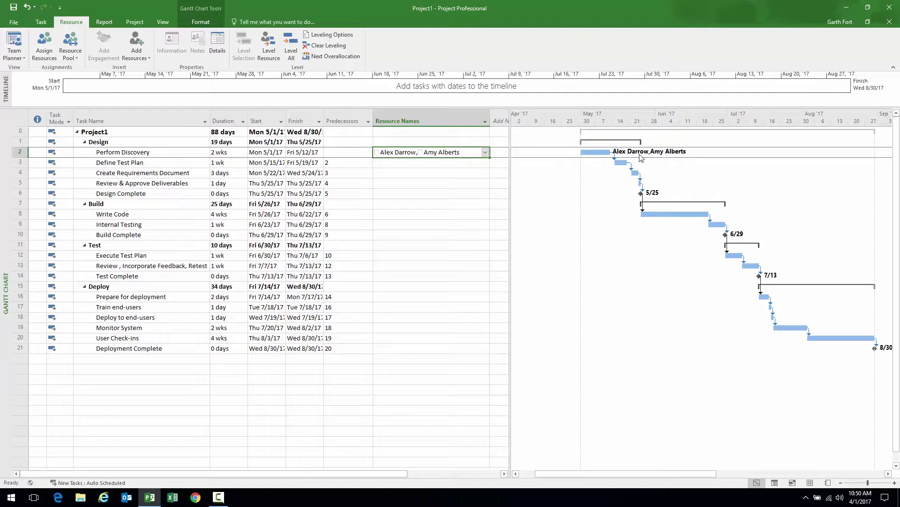
pyautogui.click(174, 162)
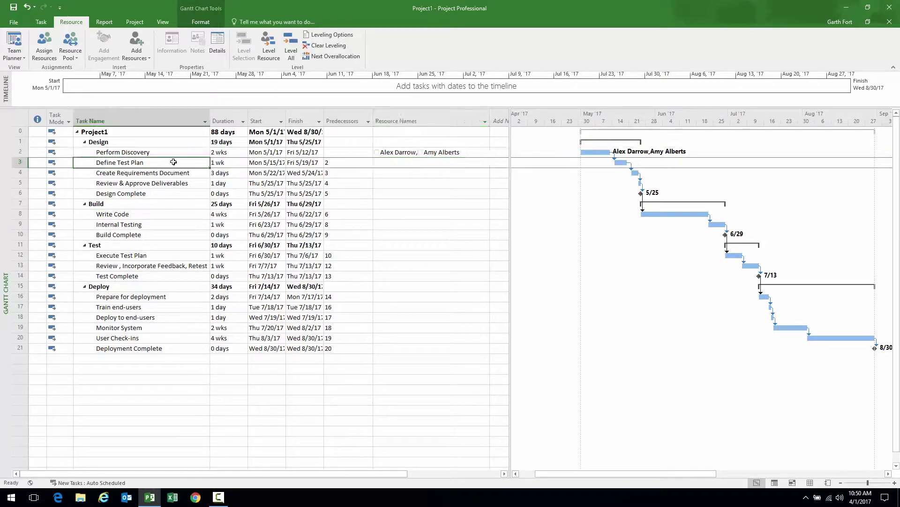
# Assign two resources to Define Test Plan in the Assign Resources window
pyautogui.click(46, 44)
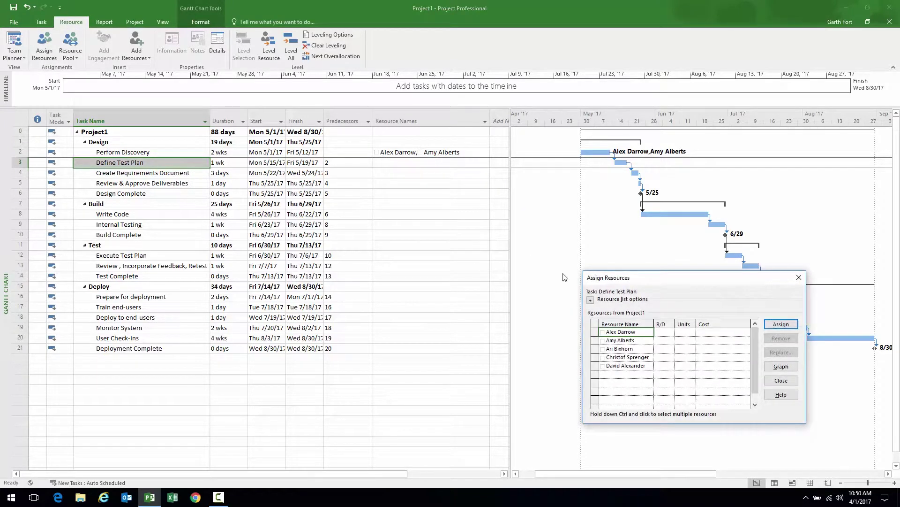
pyautogui.moveTo(651, 281); pyautogui.dragTo(566, 113)
pyautogui.moveTo(543, 187)
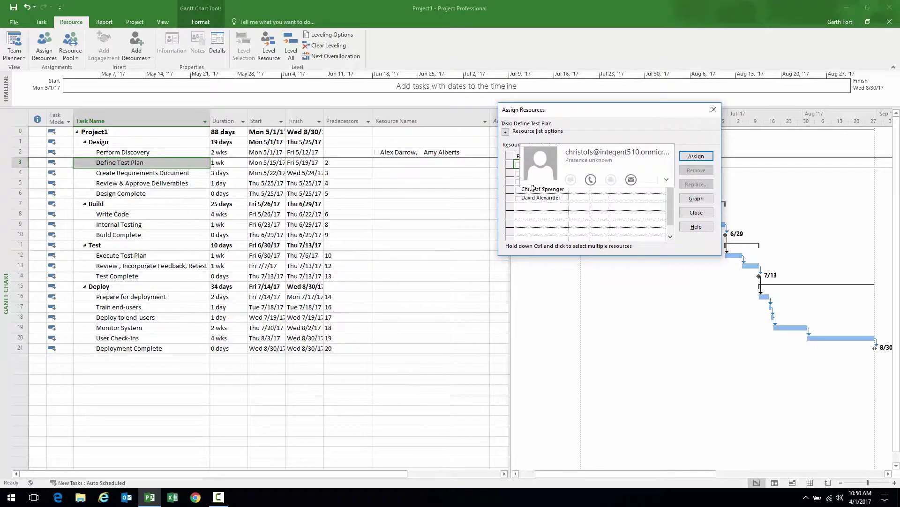
pyautogui.click(22, 162)
pyautogui.moveTo(511, 181); pyautogui.dragTo(512, 190)
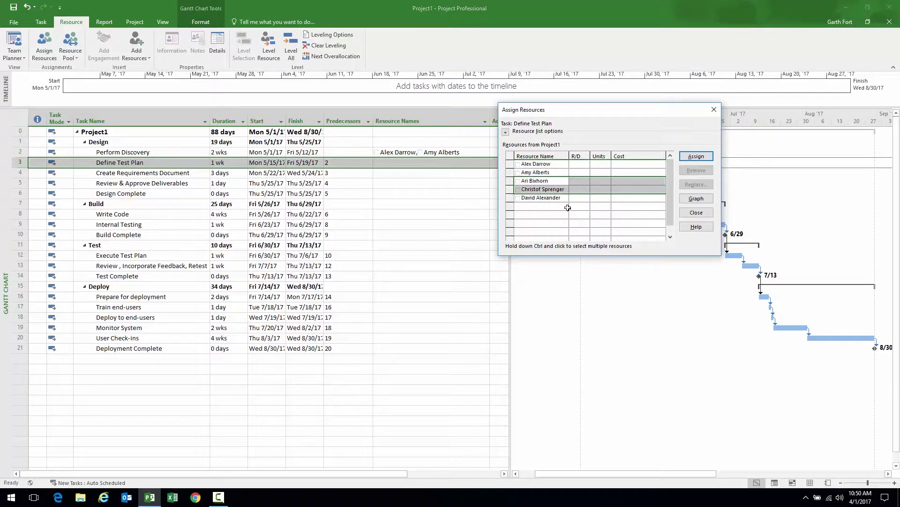
pyautogui.click(696, 156)
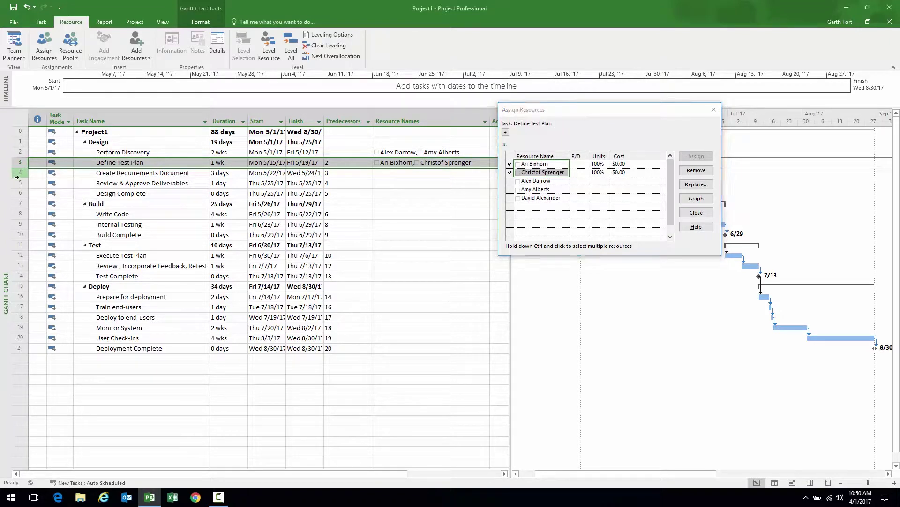
# Assign one resource to tasks 4 and 5 together, and one resource to Write Code
pyautogui.moveTo(20, 173); pyautogui.dragTo(20, 183)
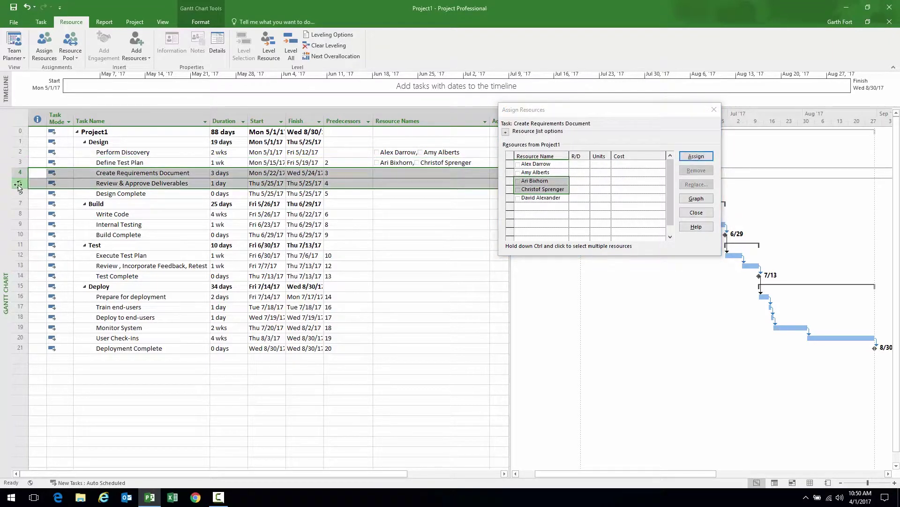
pyautogui.click(510, 197)
pyautogui.click(696, 156)
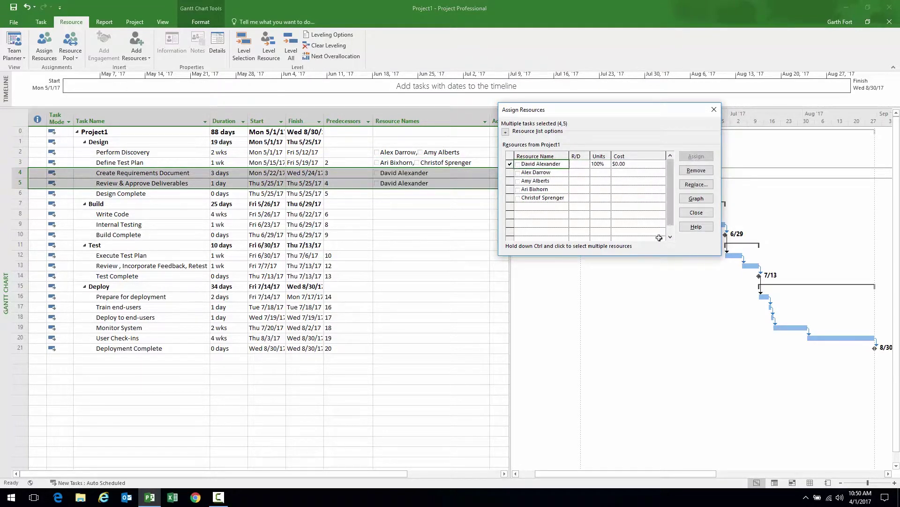
pyautogui.click(31, 217)
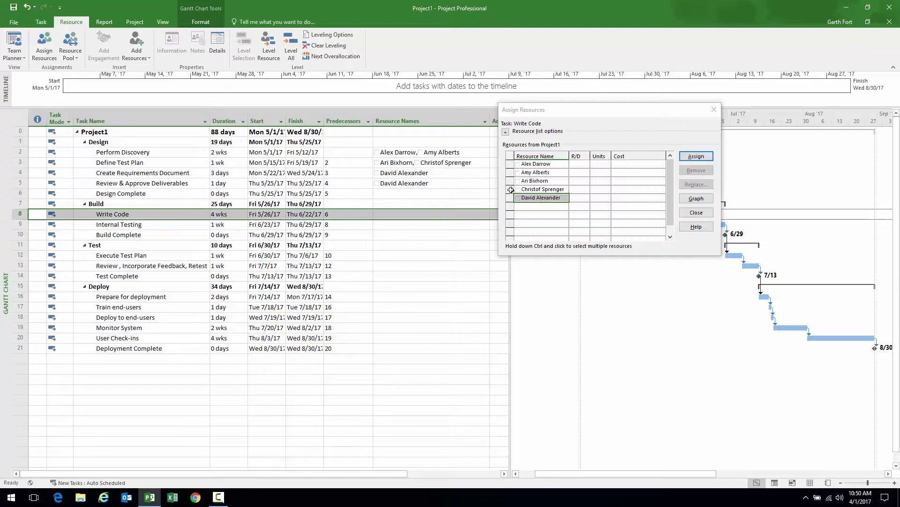
pyautogui.click(511, 189)
pyautogui.click(696, 156)
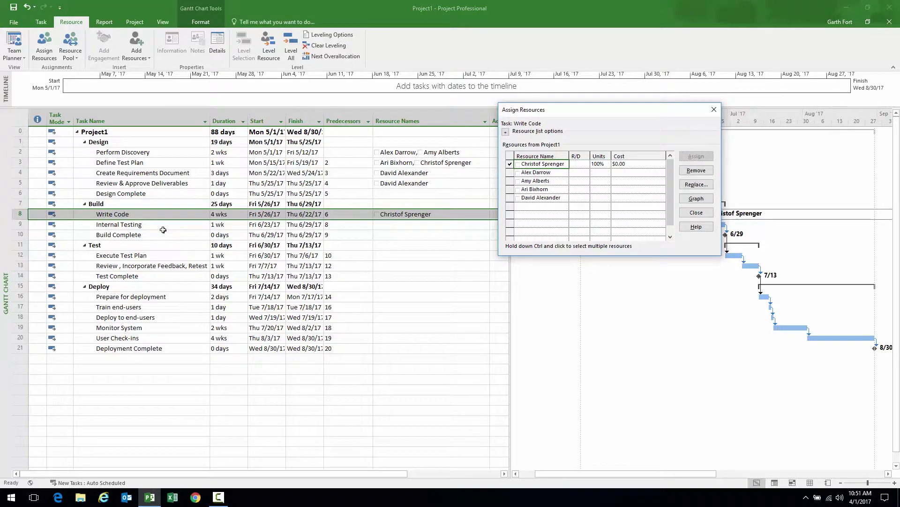
# Give Internal Testing the same resource and Execute Test Plan the first two resources
pyautogui.click(36, 225)
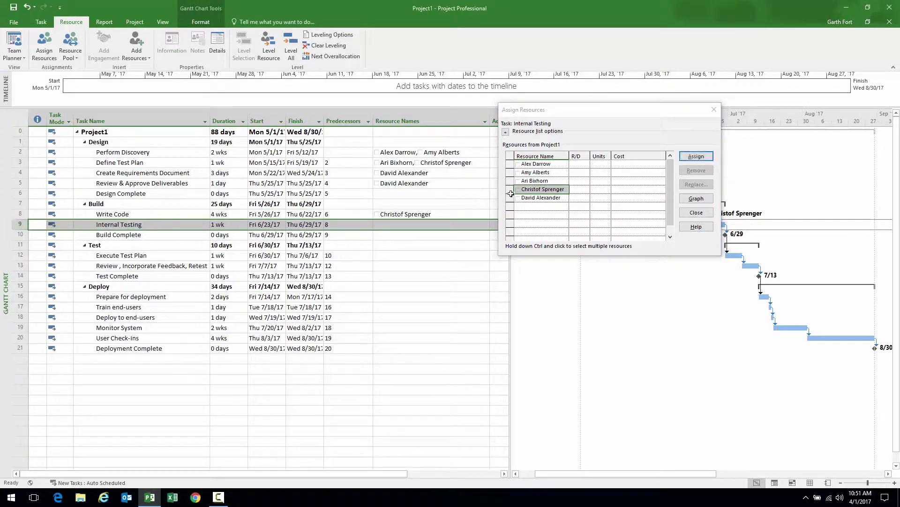
pyautogui.click(696, 156)
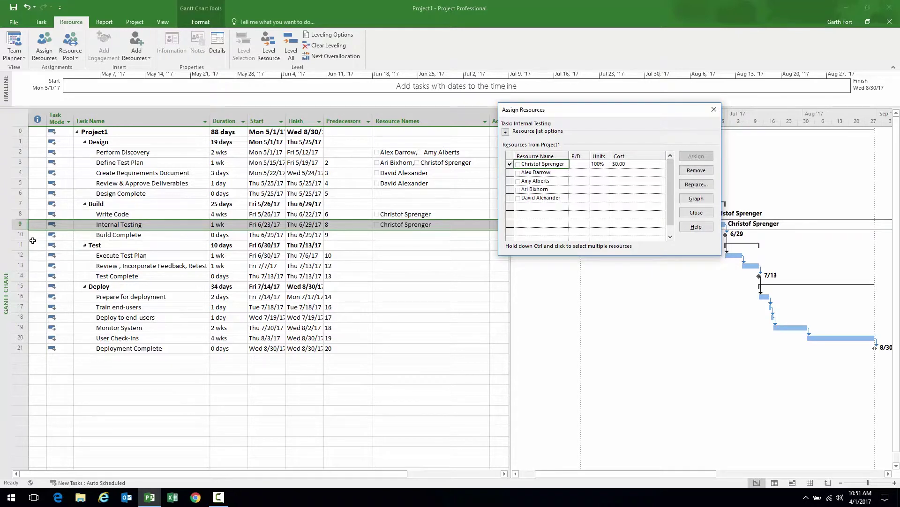
pyautogui.click(33, 255)
pyautogui.click(513, 189)
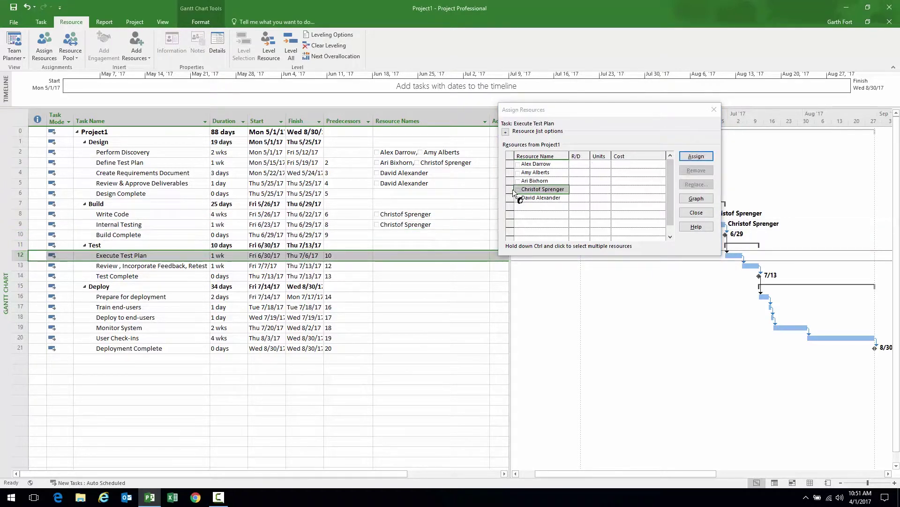
pyautogui.moveTo(510, 164); pyautogui.dragTo(509, 171)
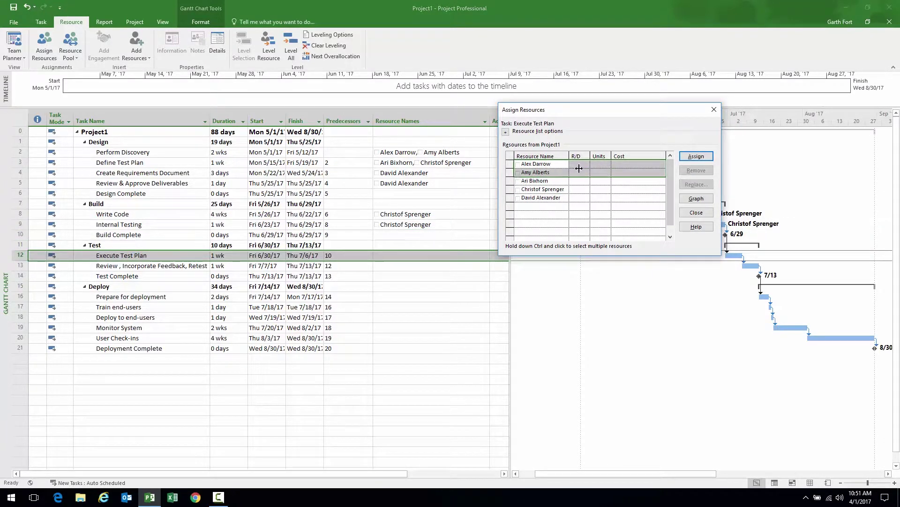
pyautogui.click(706, 160)
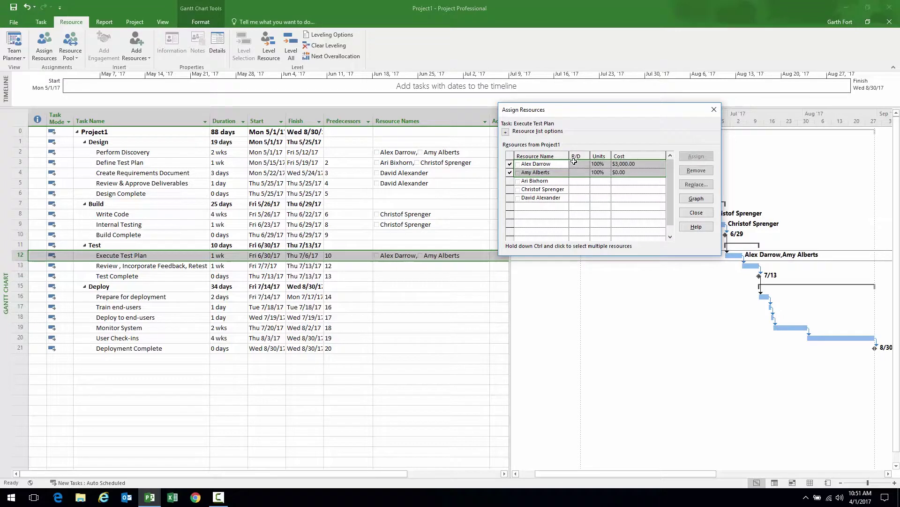
# Assign three resources to Review, Incorporate Feedback, Retest and two to Prepare for deployment
pyautogui.click(30, 266)
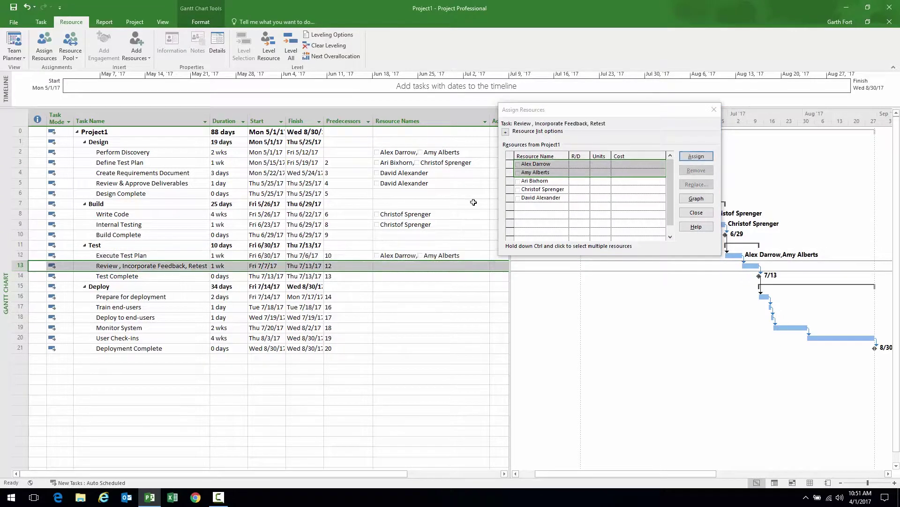
pyautogui.keyDown('ctrl'); pyautogui.click(518, 181); pyautogui.keyUp('ctrl')
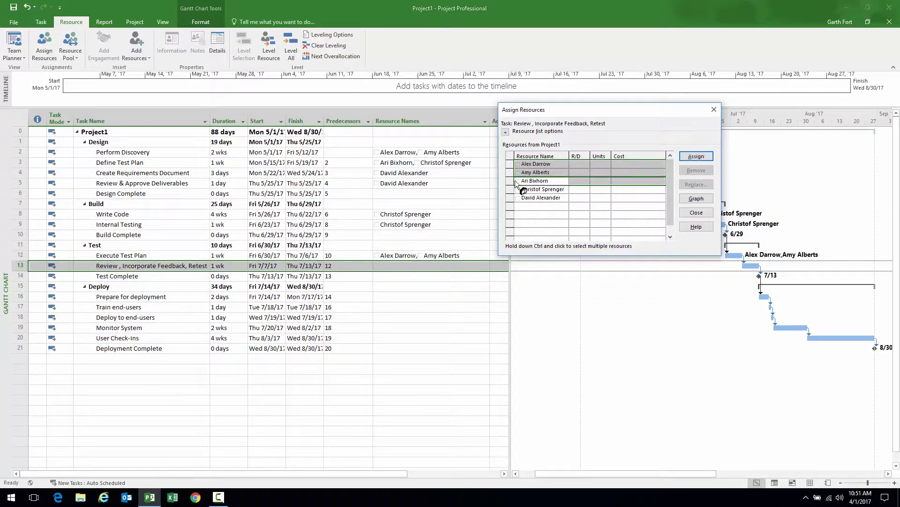
pyautogui.click(704, 156)
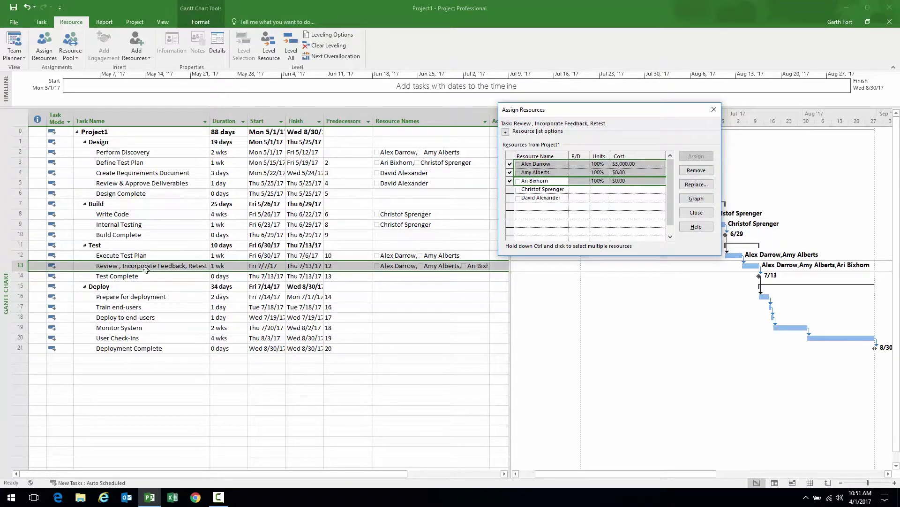
pyautogui.click(21, 296)
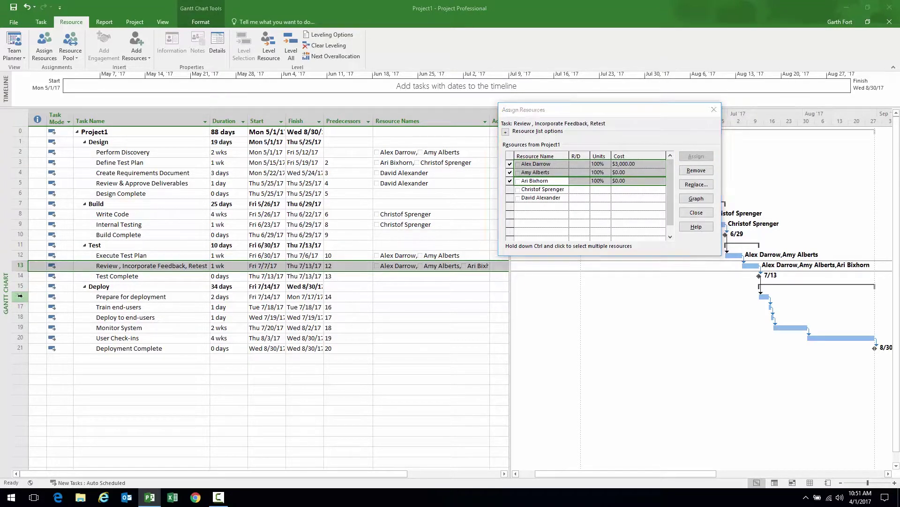
pyautogui.click(511, 182)
pyautogui.keyDown('ctrl'); pyautogui.click(510, 187); pyautogui.keyUp('ctrl')
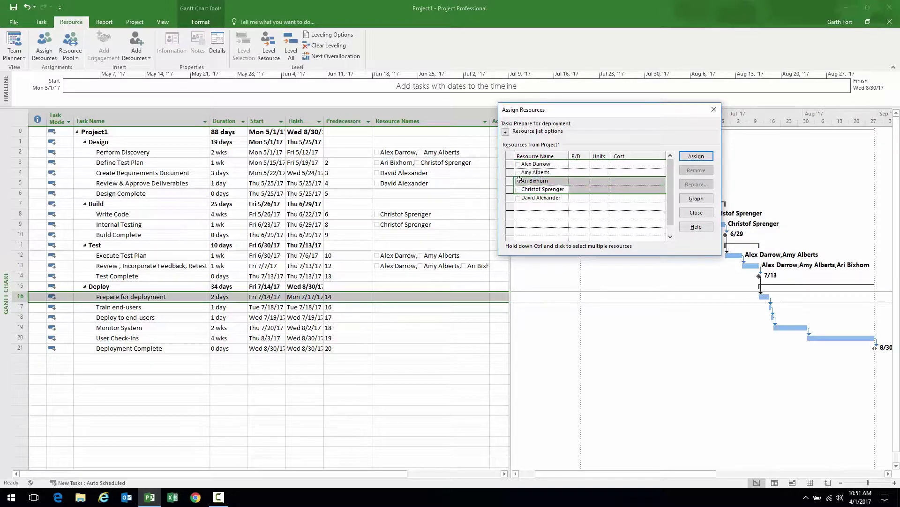
pyautogui.press('Return')
# Assign two resources to Train end-users and all five resources to Deploy to end-users
pyautogui.click(21, 307)
pyautogui.click(509, 197)
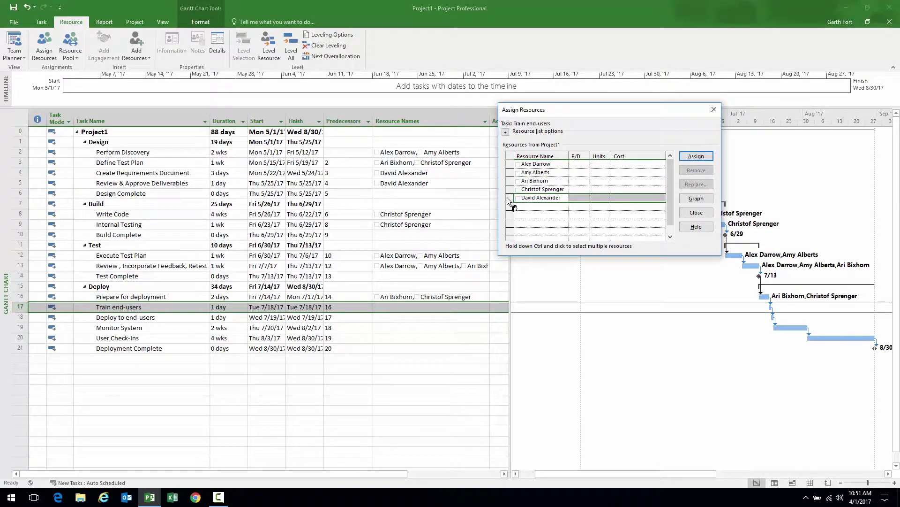
pyautogui.keyDown('ctrl'); pyautogui.click(510, 189); pyautogui.keyUp('ctrl')
pyautogui.click(693, 158)
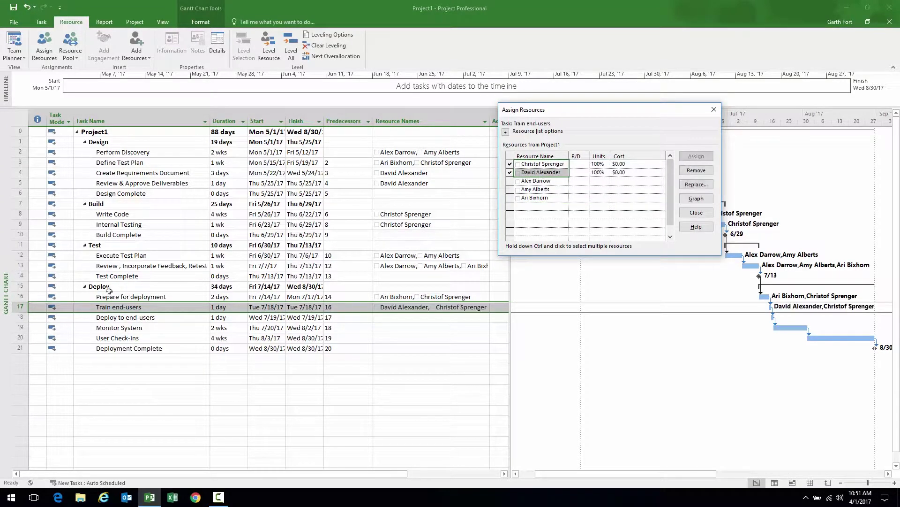
pyautogui.click(20, 316)
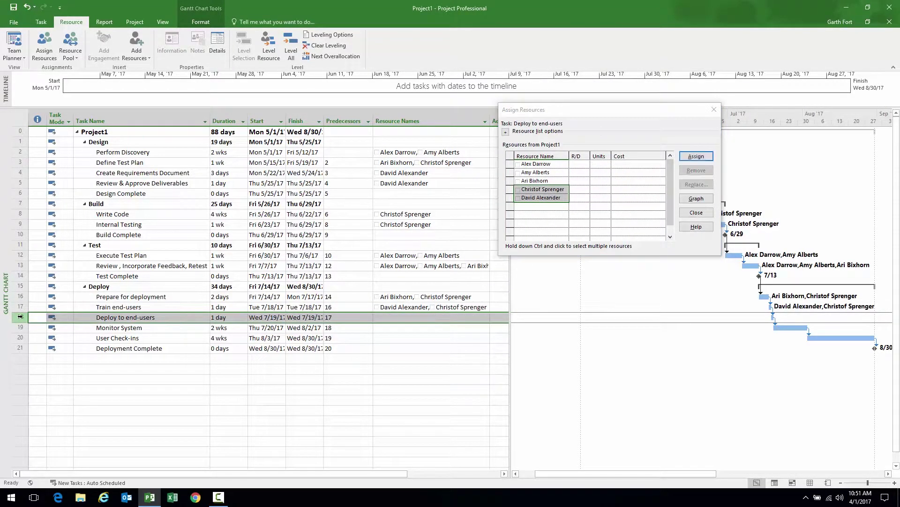
pyautogui.moveTo(509, 163); pyautogui.dragTo(509, 197)
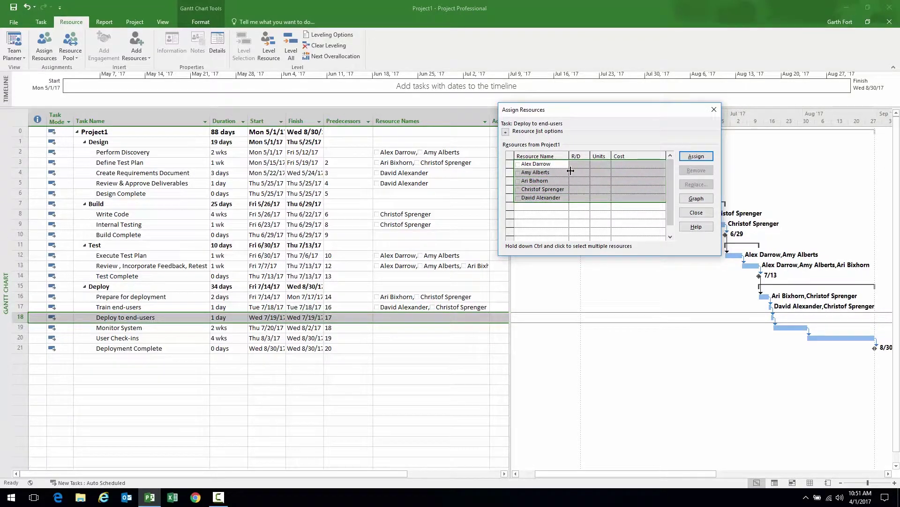
pyautogui.click(536, 170)
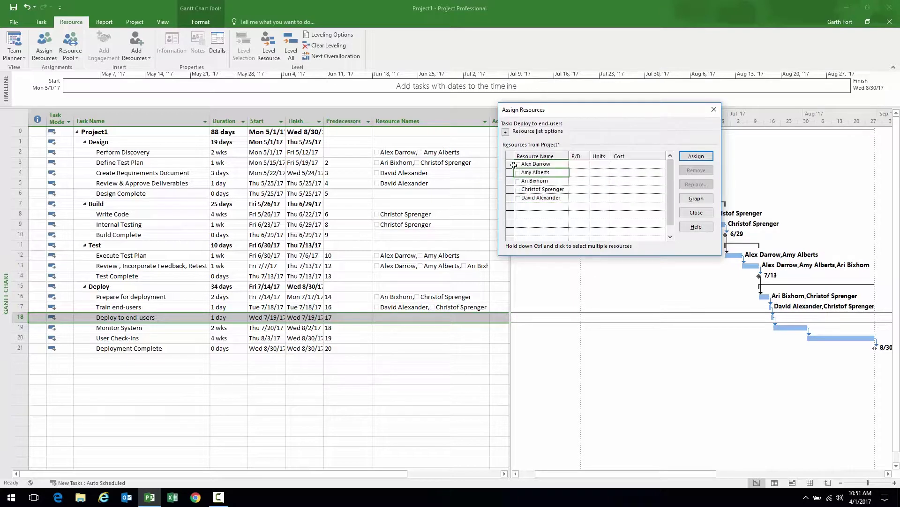
pyautogui.click(511, 164)
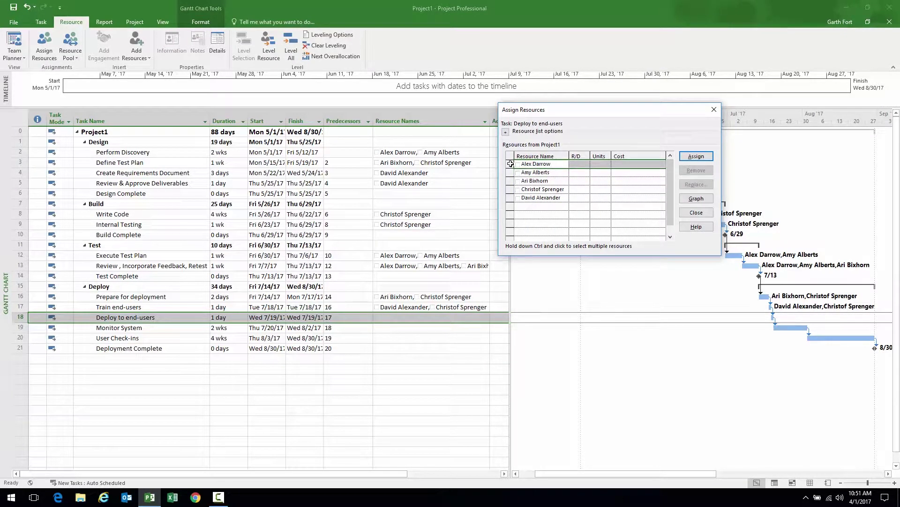
pyautogui.moveTo(508, 169); pyautogui.dragTo(509, 196)
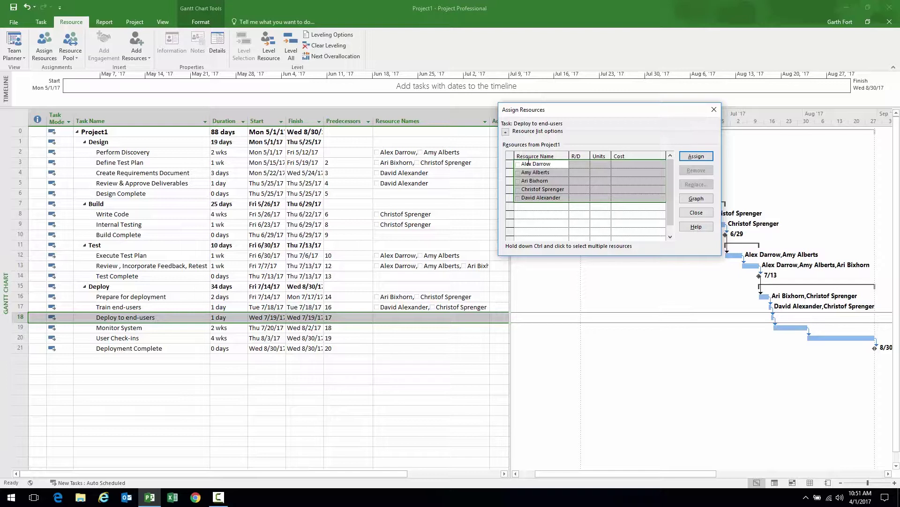
pyautogui.click(700, 157)
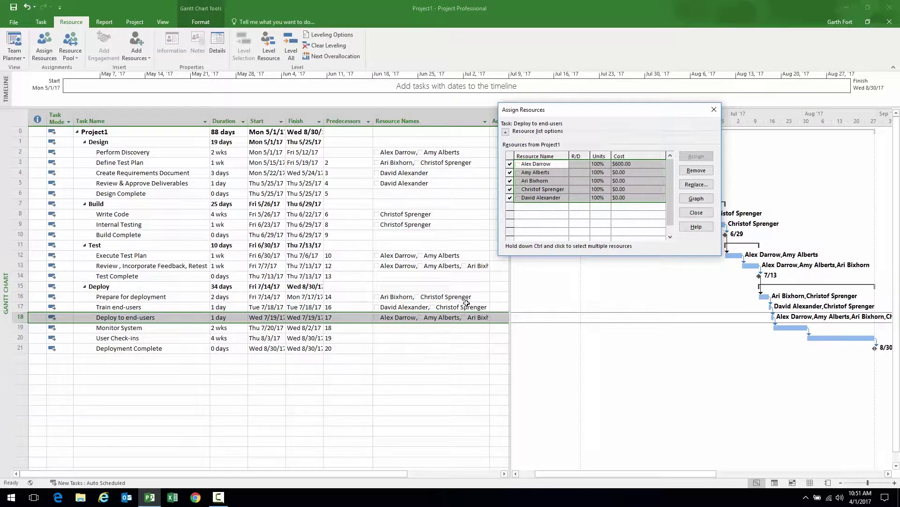
# Give Monitor System and User Check-ins one resource each, then close Assign Resources
pyautogui.click(33, 328)
pyautogui.click(510, 168)
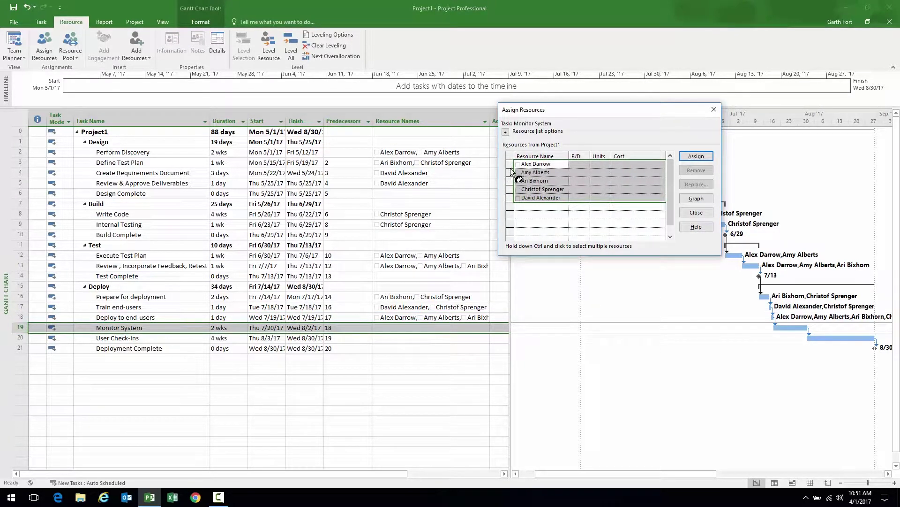
pyautogui.click(578, 165)
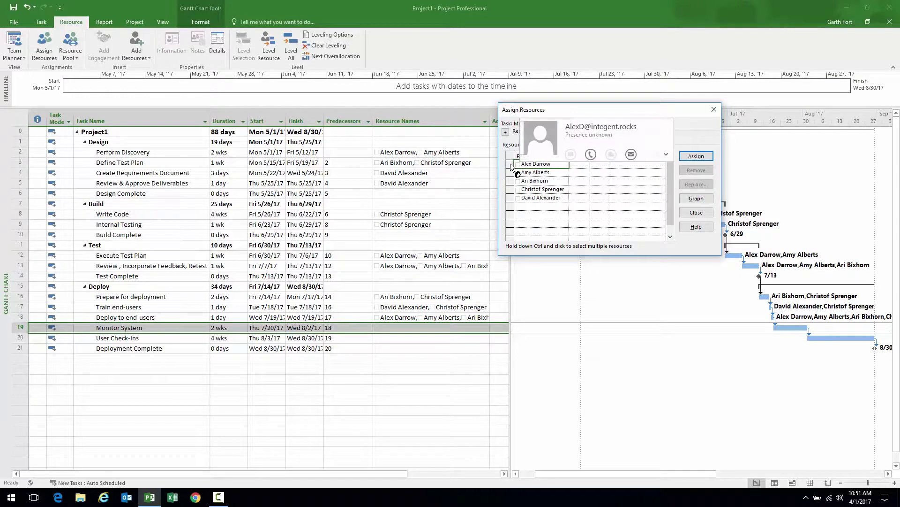
pyautogui.click(690, 157)
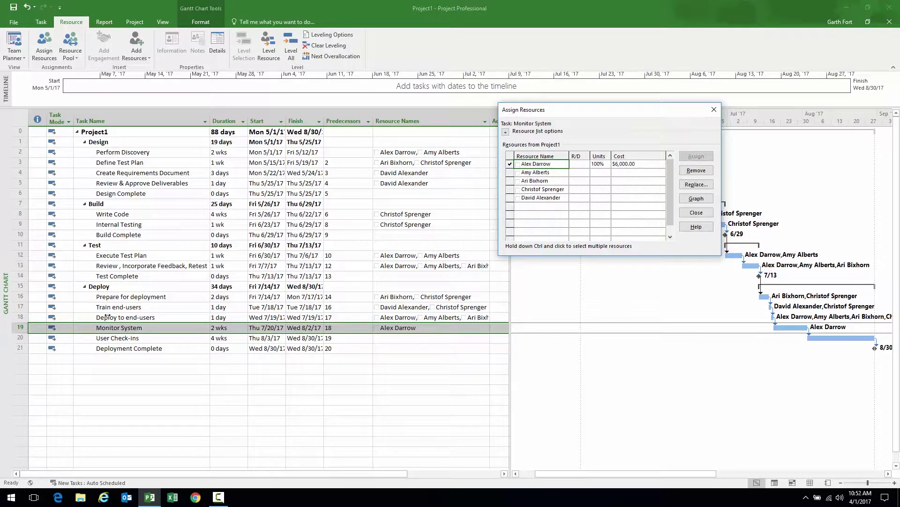
pyautogui.click(19, 338)
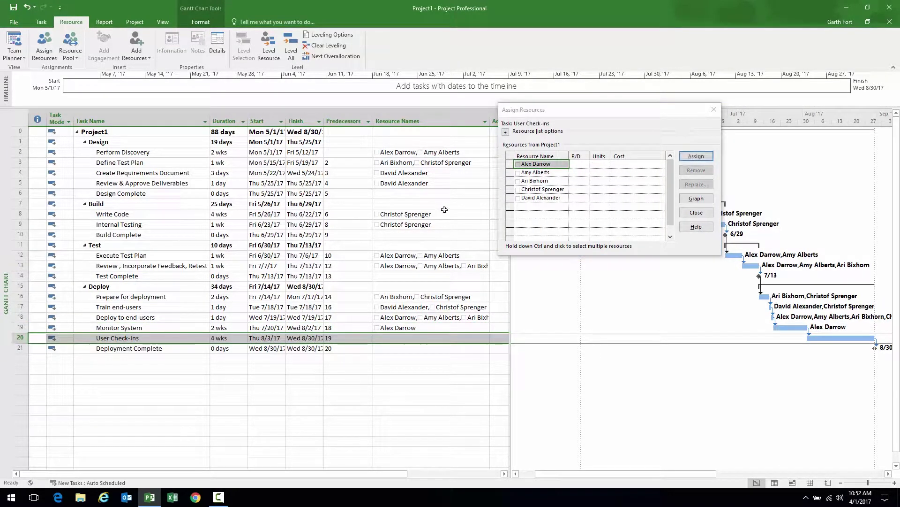
pyautogui.click(508, 189)
pyautogui.click(695, 157)
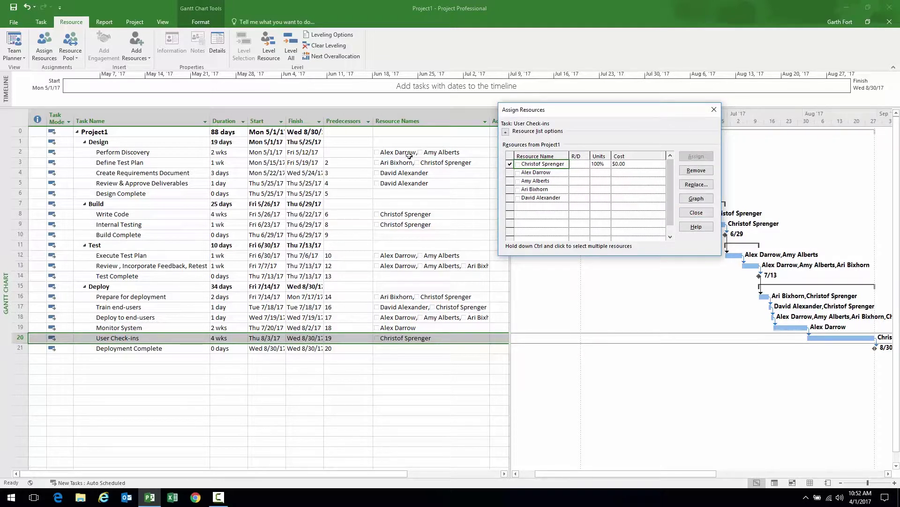
pyautogui.click(697, 212)
# Select the detail cells of the Design, Write Code, Execute Test Plan and Deploy task rows
pyautogui.moveTo(125, 152); pyautogui.dragTo(385, 184)
pyautogui.click(169, 214)
pyautogui.moveTo(170, 215); pyautogui.dragTo(389, 222)
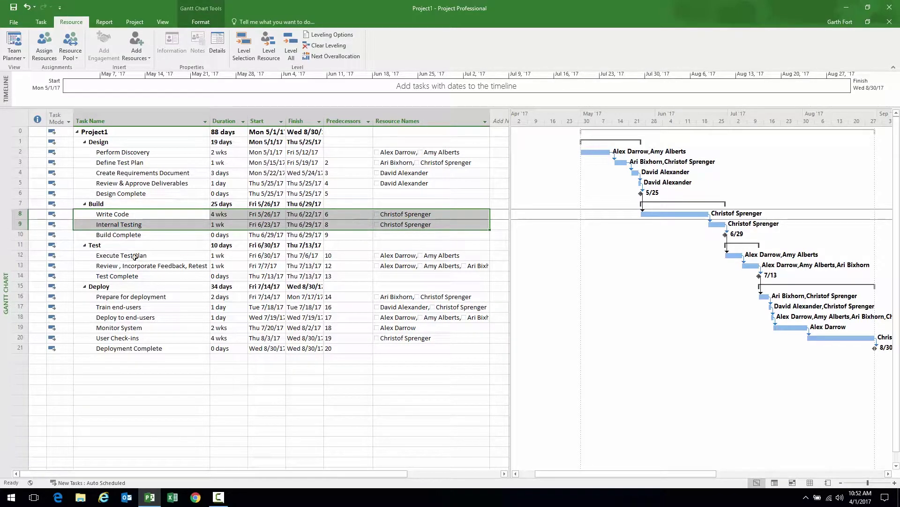
pyautogui.click(162, 255)
pyautogui.moveTo(162, 255); pyautogui.dragTo(399, 257)
pyautogui.moveTo(181, 296); pyautogui.dragTo(393, 336)
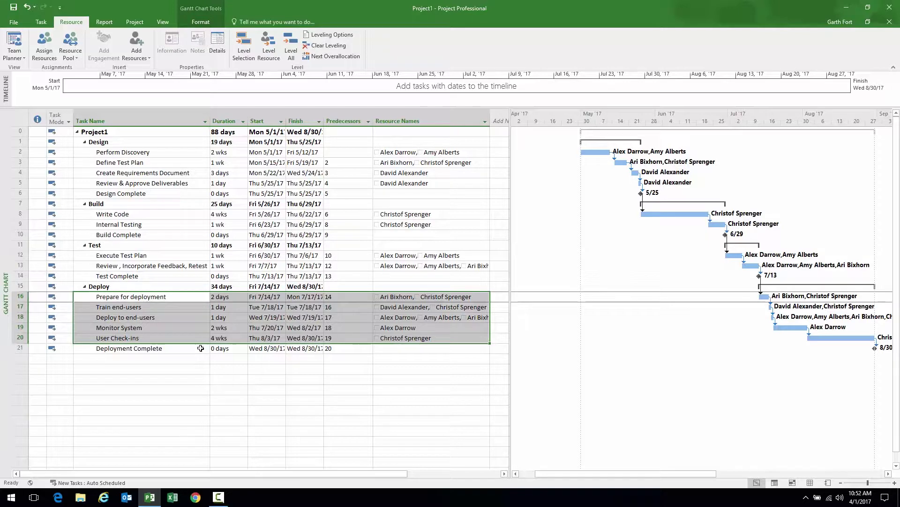
# Narrow the task table and scroll the timeline to show the full schedule, with Format options up
pyautogui.moveTo(509, 227); pyautogui.dragTo(376, 231)
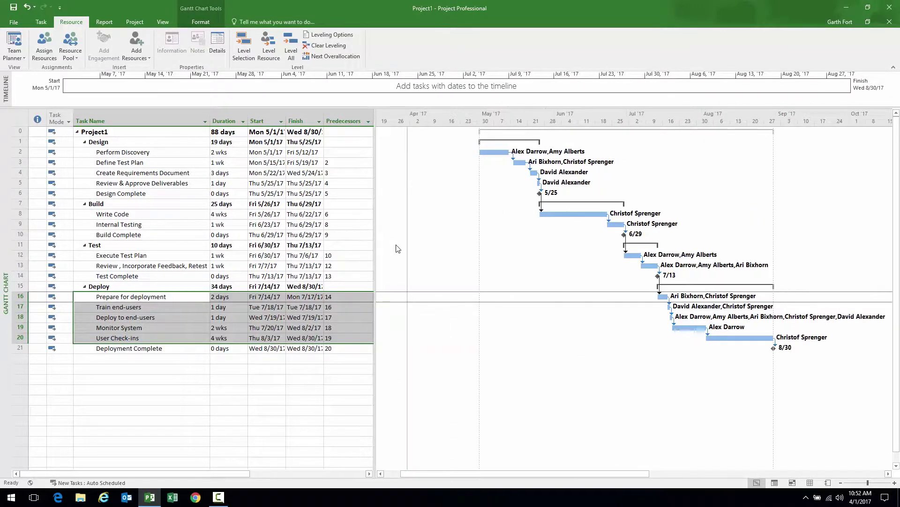
pyautogui.moveTo(479, 473); pyautogui.dragTo(520, 473)
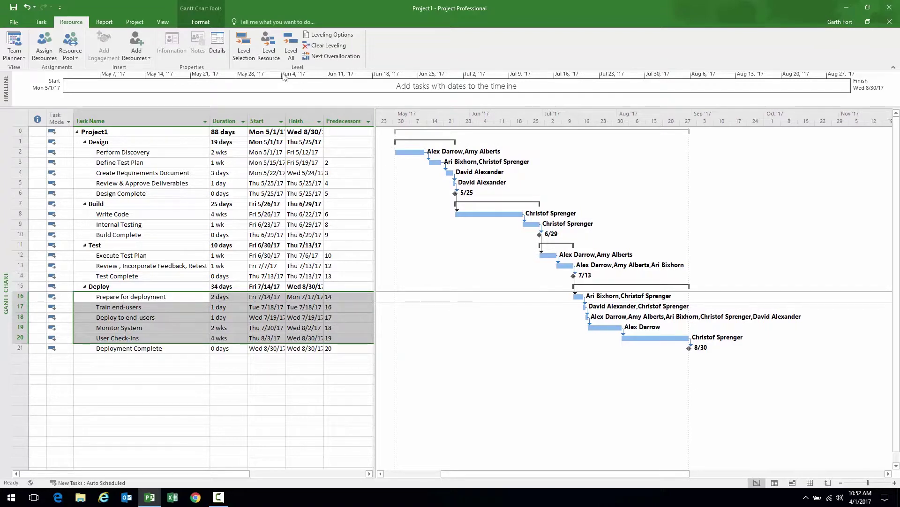
pyautogui.click(199, 22)
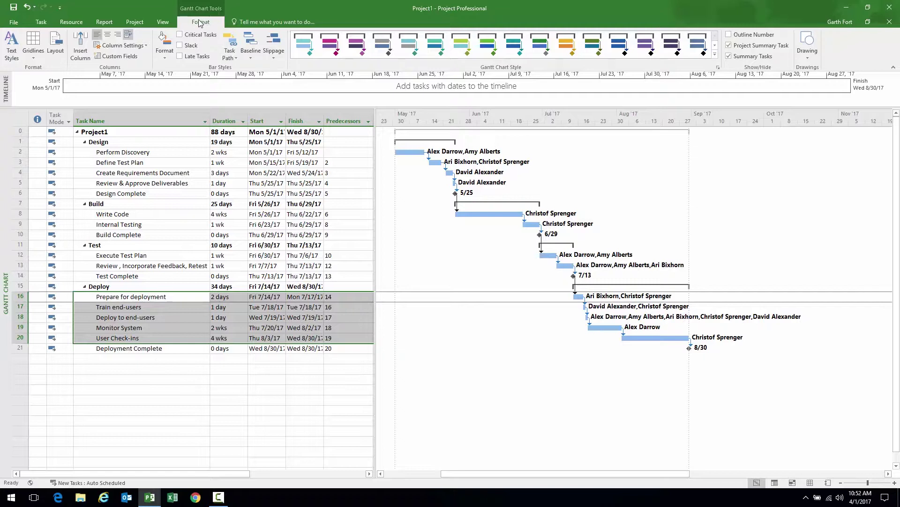
# Turn on Critical Tasks so the chain shows red, and widen the table to Resource Names
pyautogui.click(180, 35)
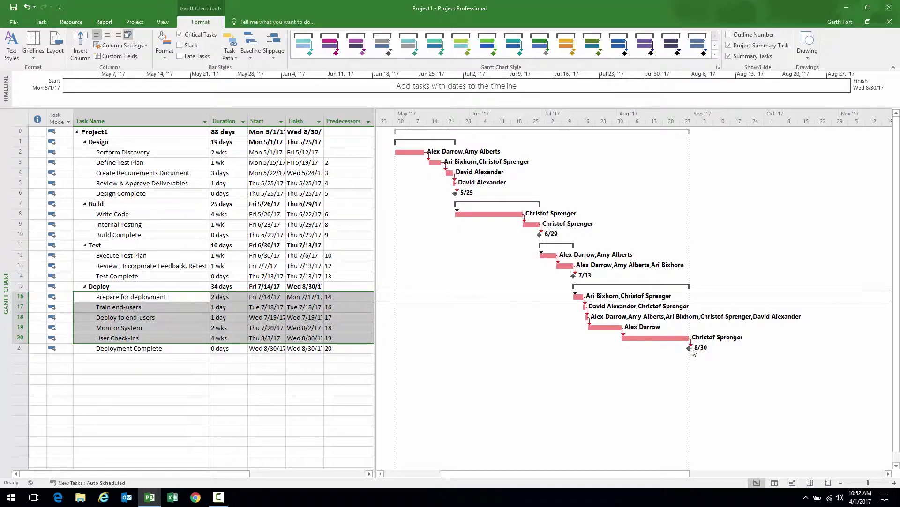
pyautogui.moveTo(687, 347)
pyautogui.moveTo(373, 164); pyautogui.dragTo(377, 164)
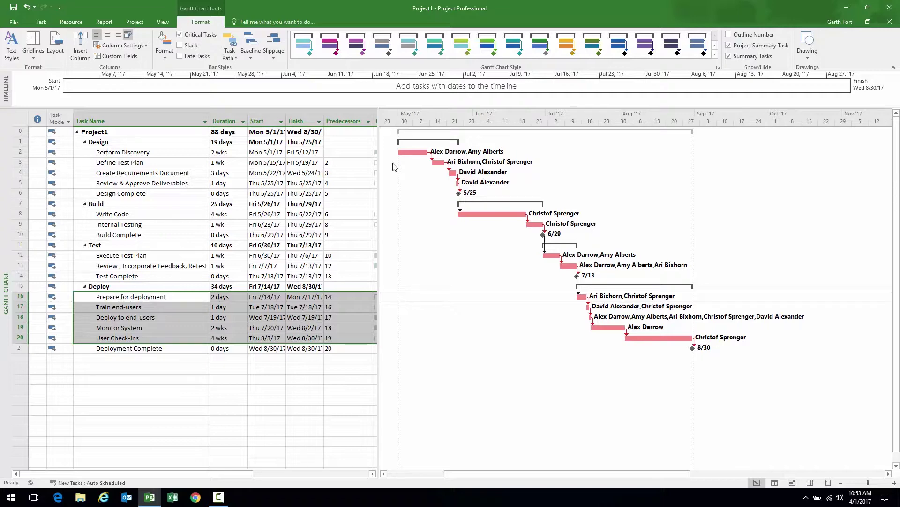
pyautogui.moveTo(379, 170); pyautogui.dragTo(551, 173)
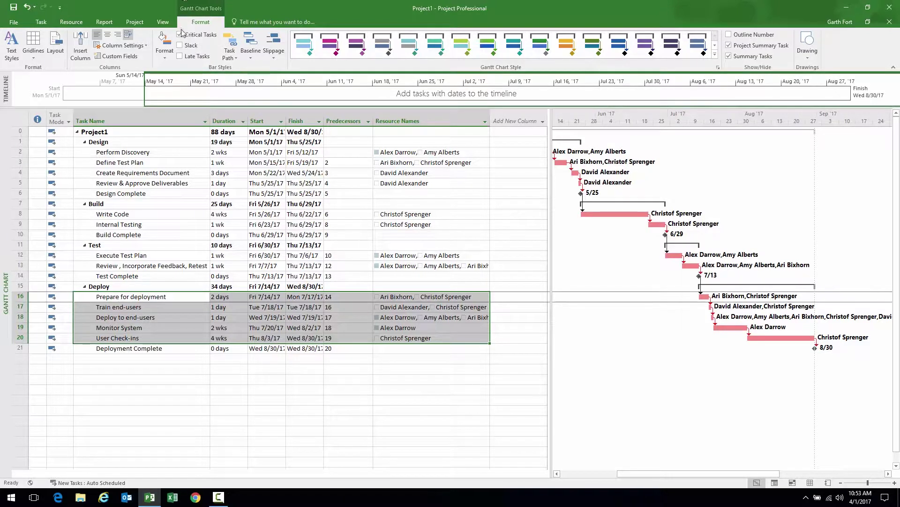
# Set a baseline in the default Baseline slot for the entire project
pyautogui.click(137, 25)
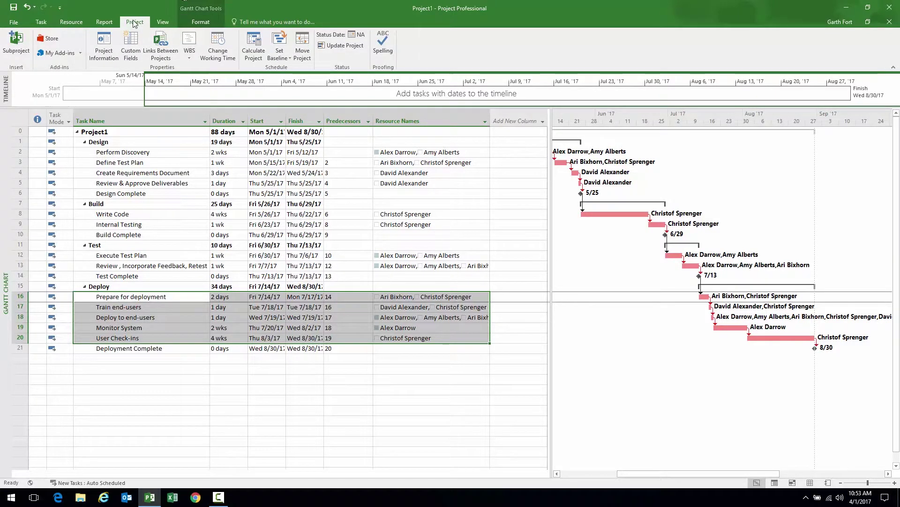
pyautogui.click(283, 60)
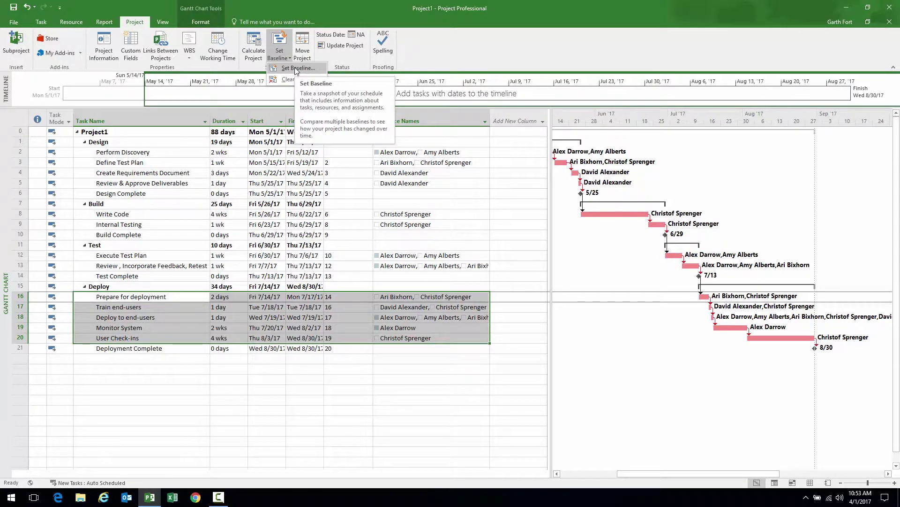
pyautogui.click(296, 69)
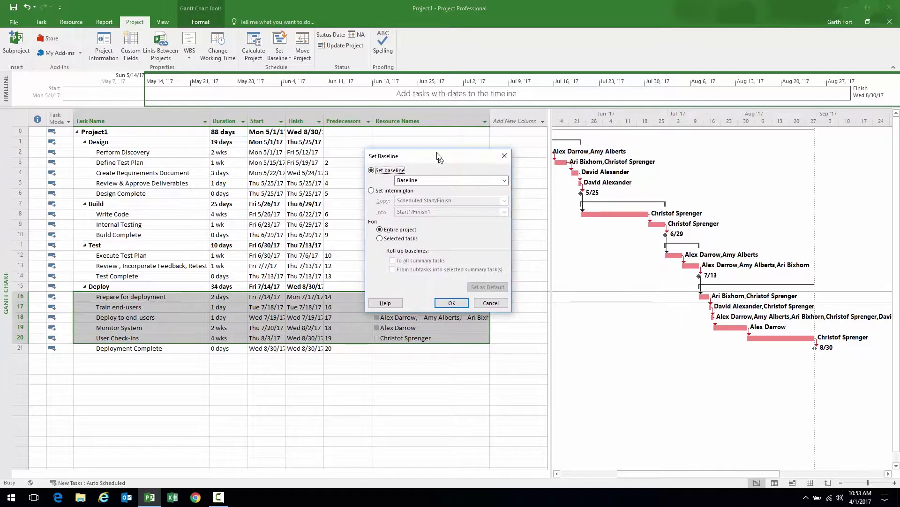
pyautogui.moveTo(439, 156); pyautogui.dragTo(435, 137)
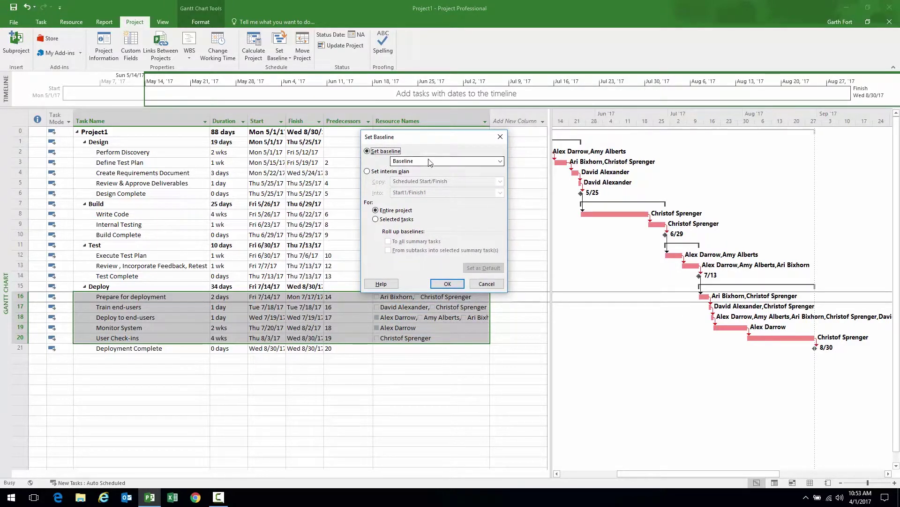
pyautogui.click(500, 162)
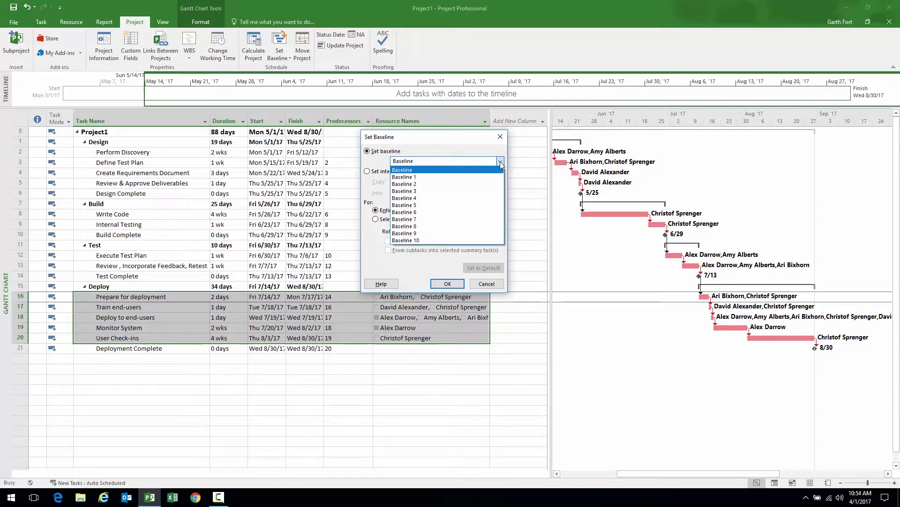
pyautogui.click(412, 170)
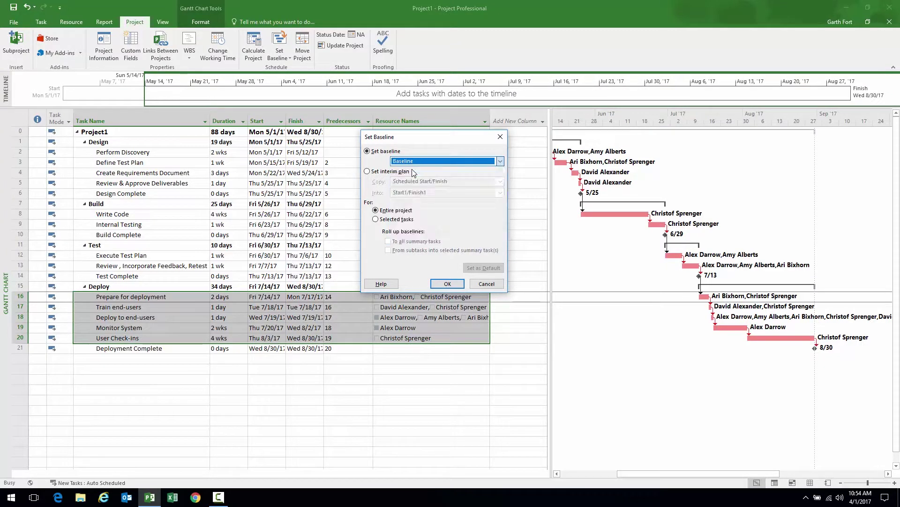
pyautogui.click(448, 283)
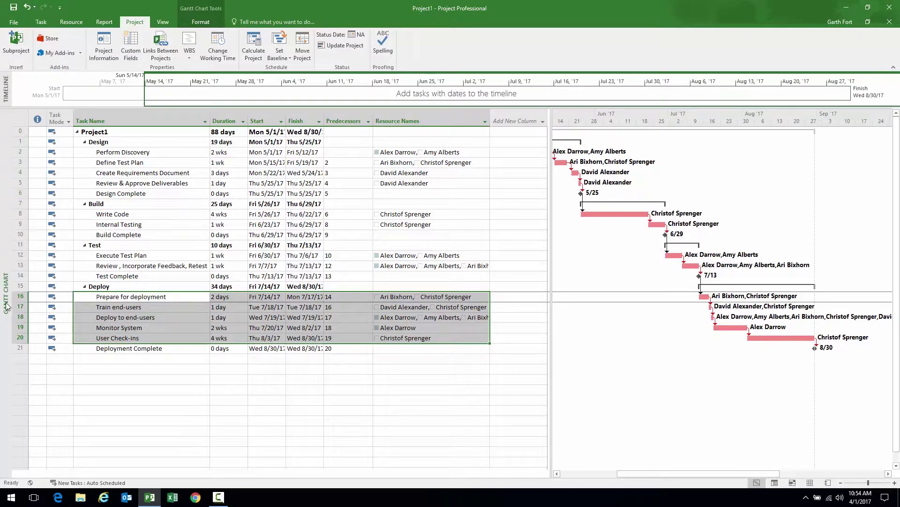
# Switch to Tracking Gantt, cancel an accidental task move, and select Perform Discovery
pyautogui.rightClick(5, 195)
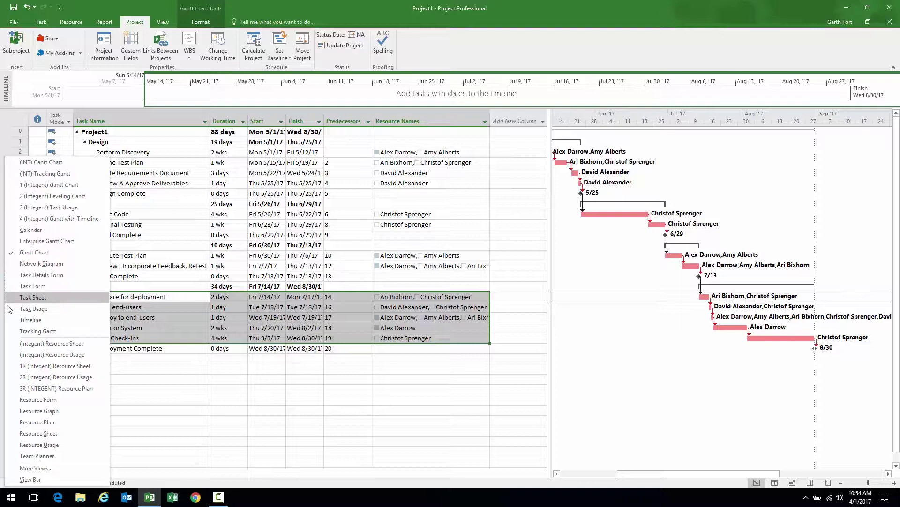
pyautogui.click(39, 332)
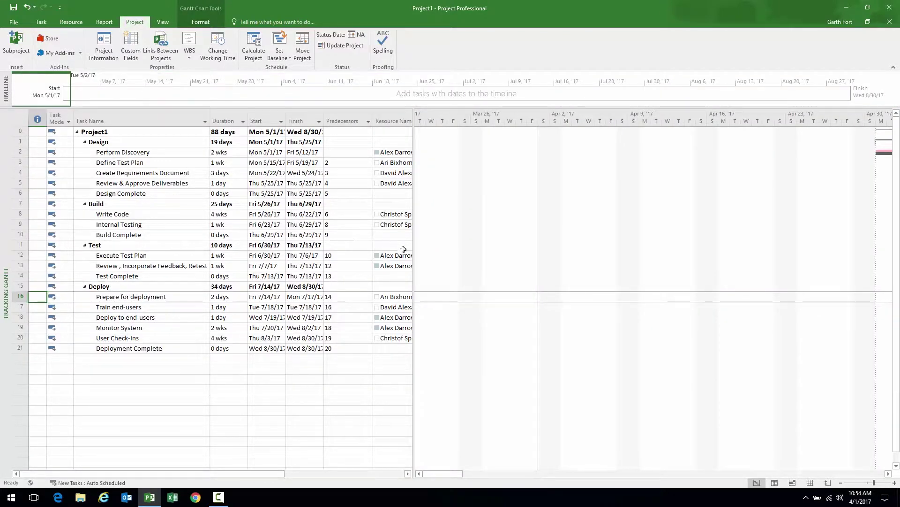
pyautogui.moveTo(416, 254); pyautogui.dragTo(411, 255)
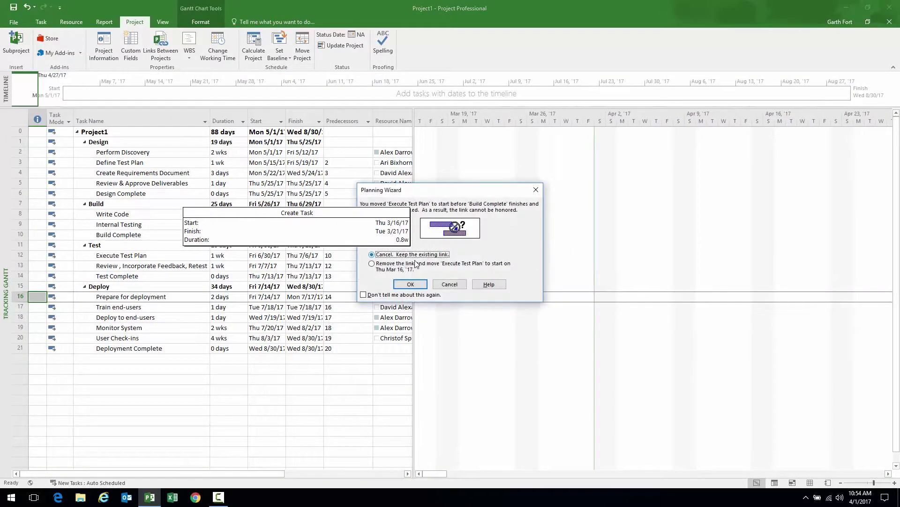
pyautogui.click(449, 283)
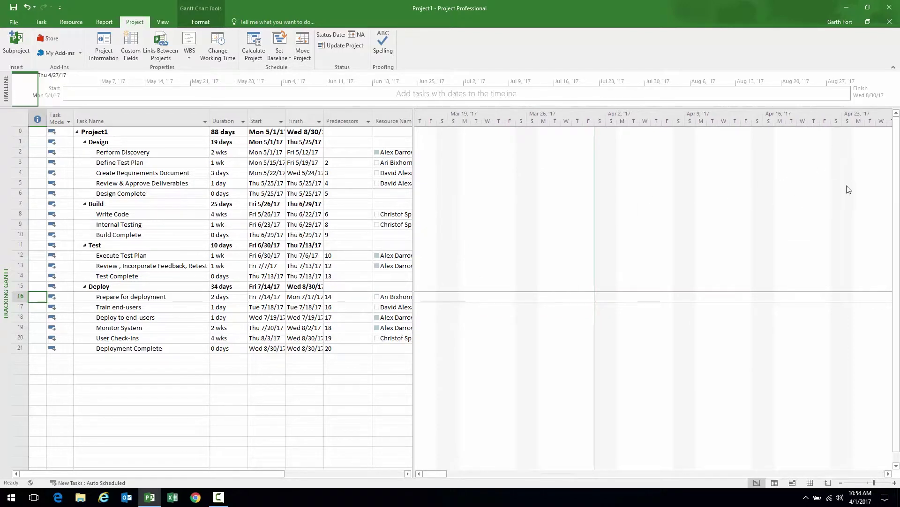
pyautogui.click(172, 155)
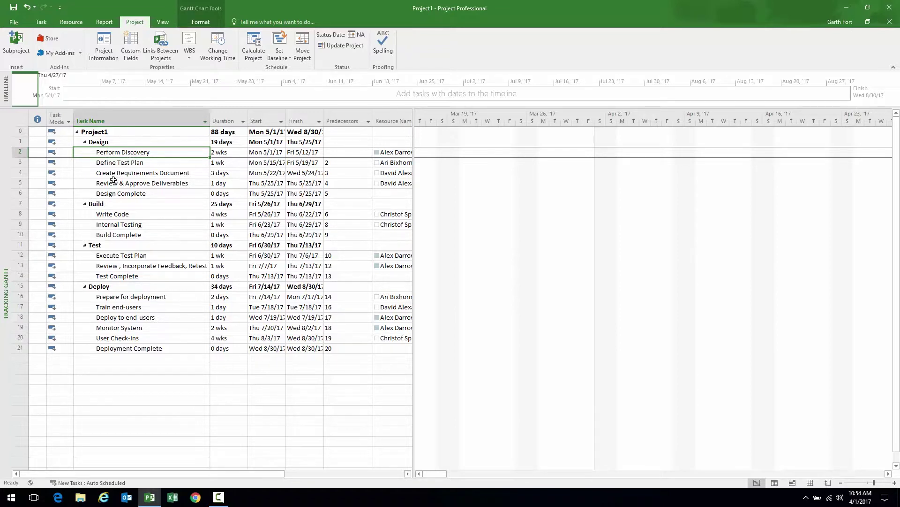
# Scroll to the selected task and zoom the timescale to months, showing May–September 2017 bars
pyautogui.click(41, 23)
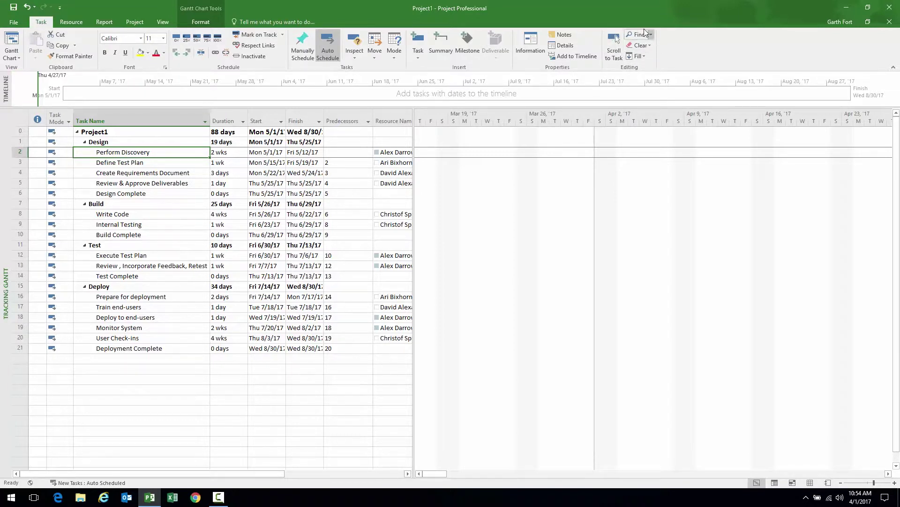
pyautogui.click(613, 37)
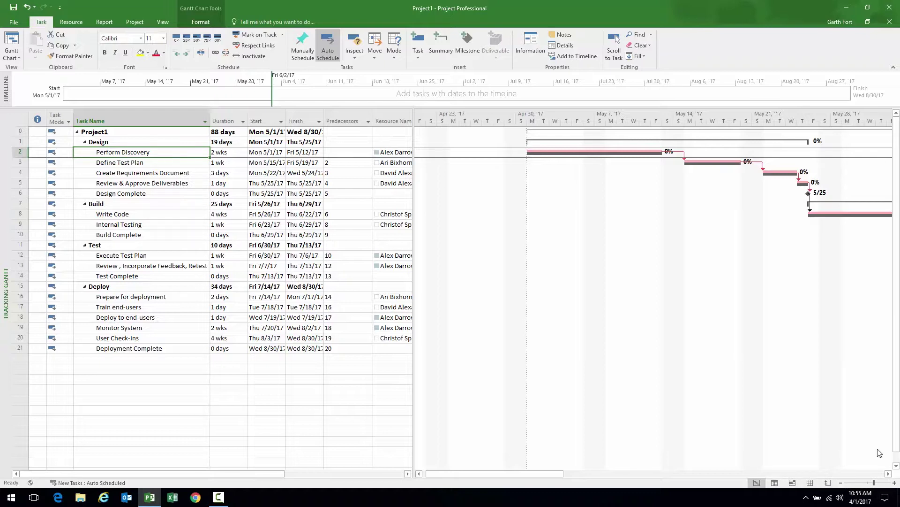
pyautogui.click(843, 483)
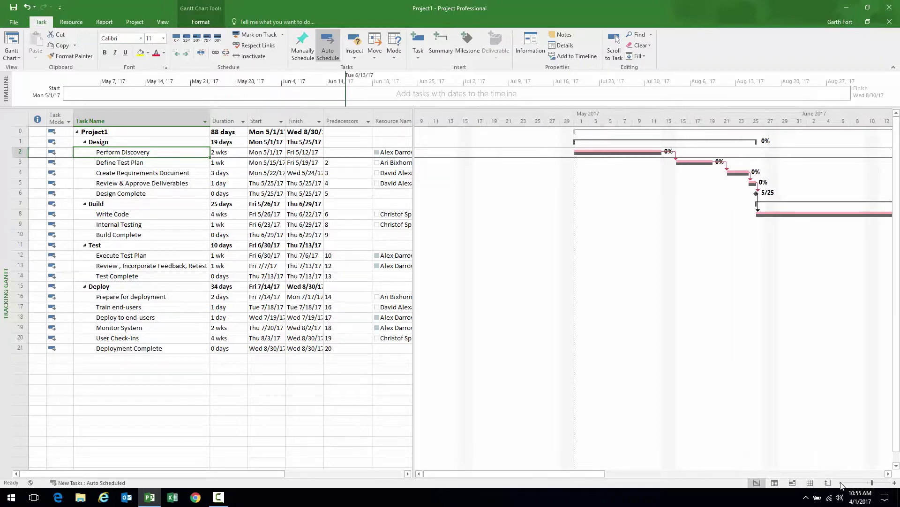
pyautogui.click(843, 483)
pyautogui.click(842, 483)
pyautogui.moveTo(609, 473); pyautogui.dragTo(620, 474)
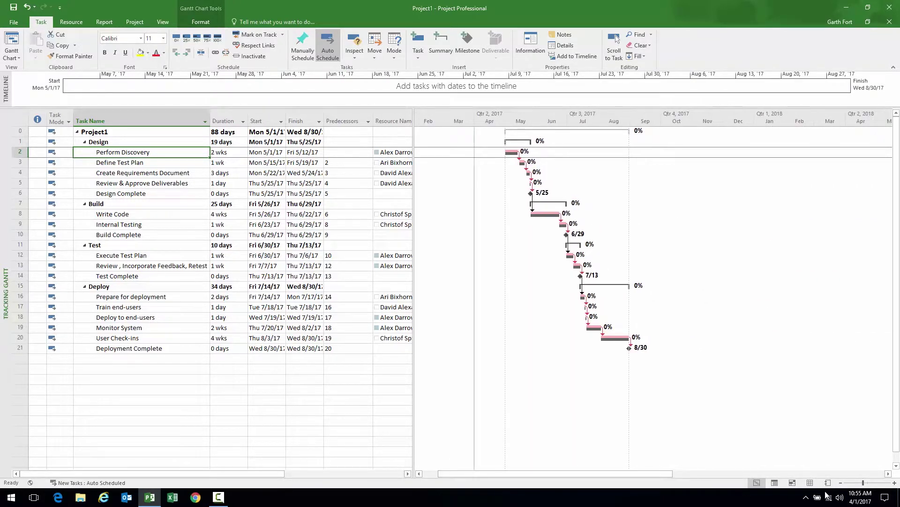
pyautogui.click(895, 482)
pyautogui.moveTo(706, 473); pyautogui.dragTo(620, 474)
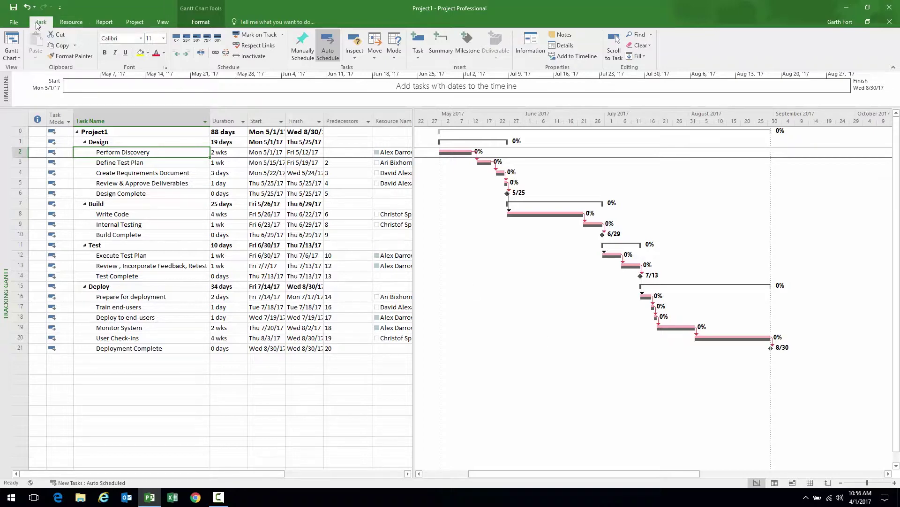
# Save the schedule to the pwa server under the name 'Demo Duration based schedule'
pyautogui.click(14, 8)
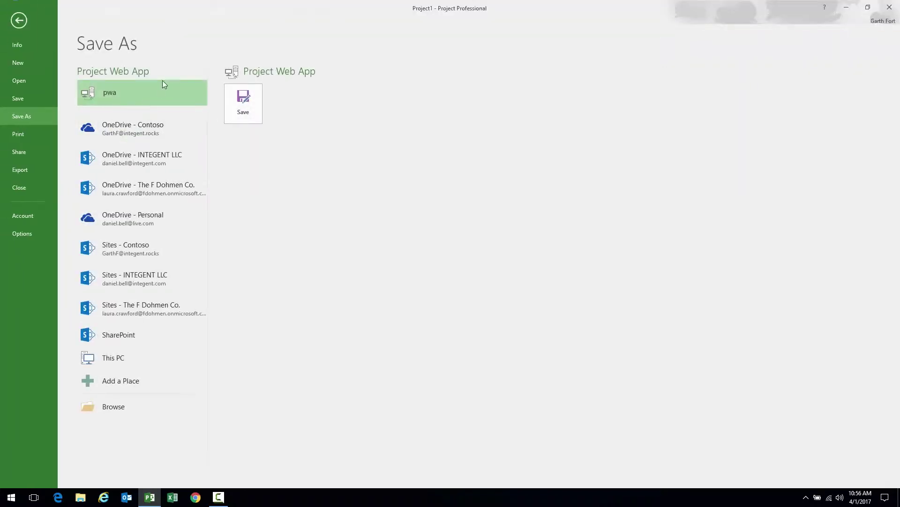
pyautogui.click(241, 100)
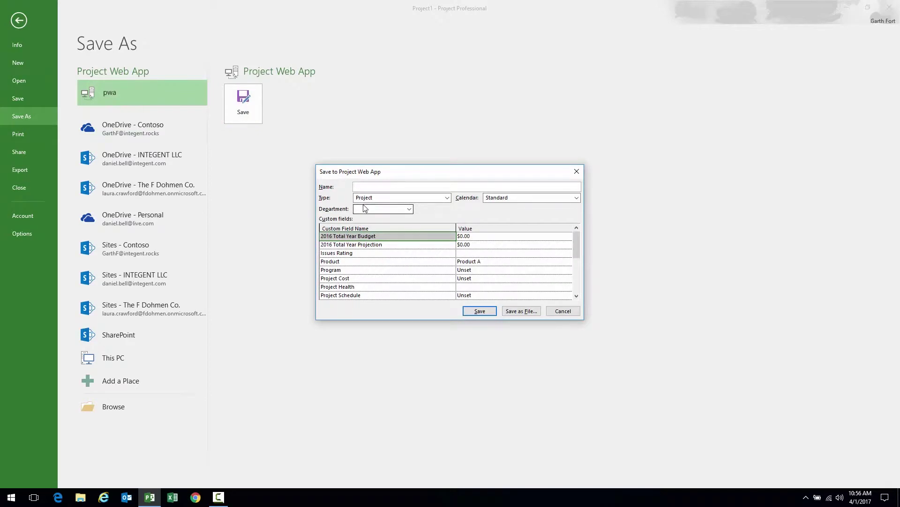
pyautogui.write('Demo Duration based schedule')
pyautogui.press('Return')
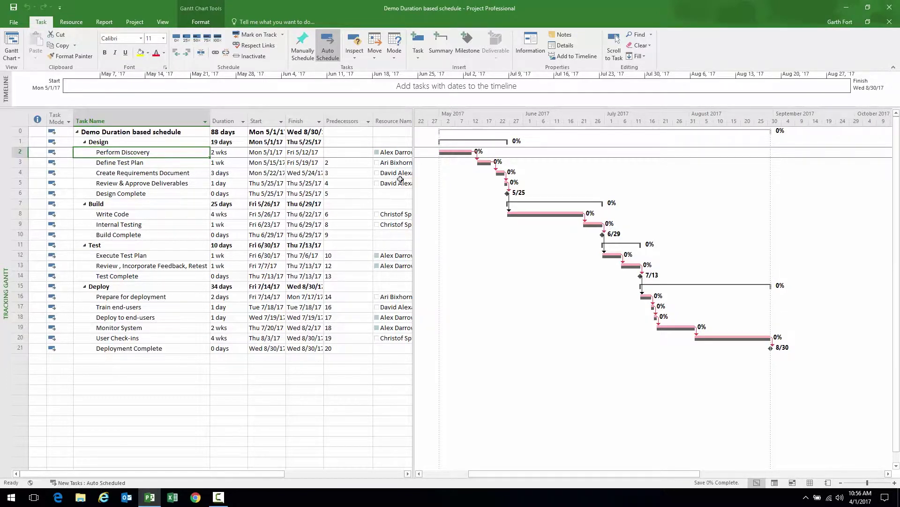
# Drag the table/chart splitter left so more of the Gantt chart shows
pyautogui.moveTo(413, 185); pyautogui.dragTo(394, 187)
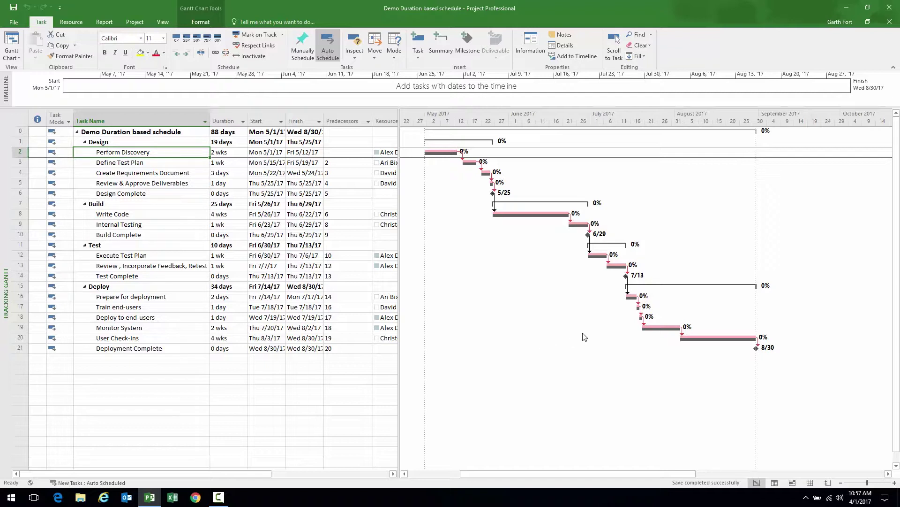
# Publish the schedule to Project Web App with 'Do not create a site at this time' selected
pyautogui.click(17, 22)
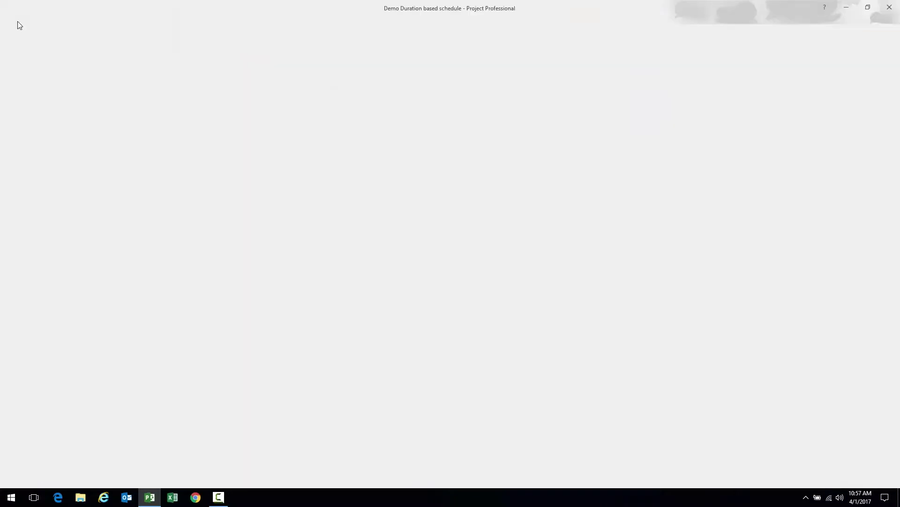
pyautogui.click(95, 113)
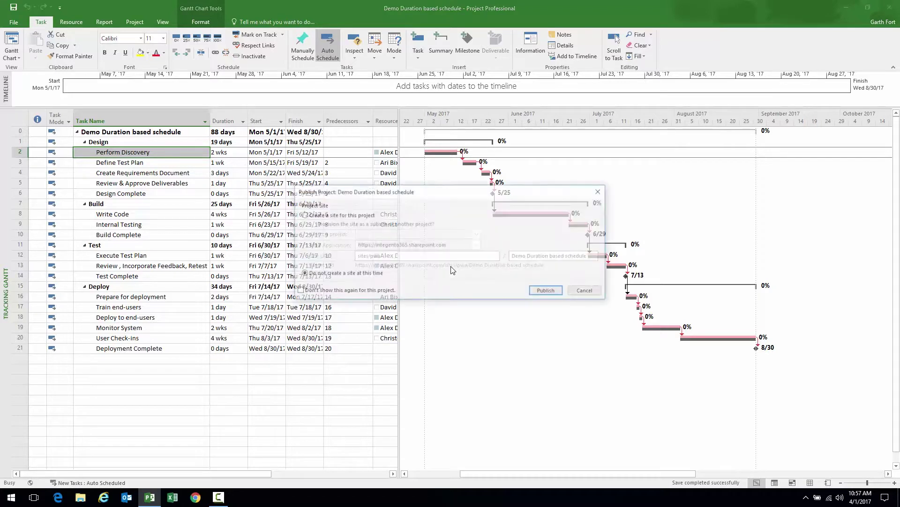
pyautogui.moveTo(436, 191); pyautogui.dragTo(435, 183)
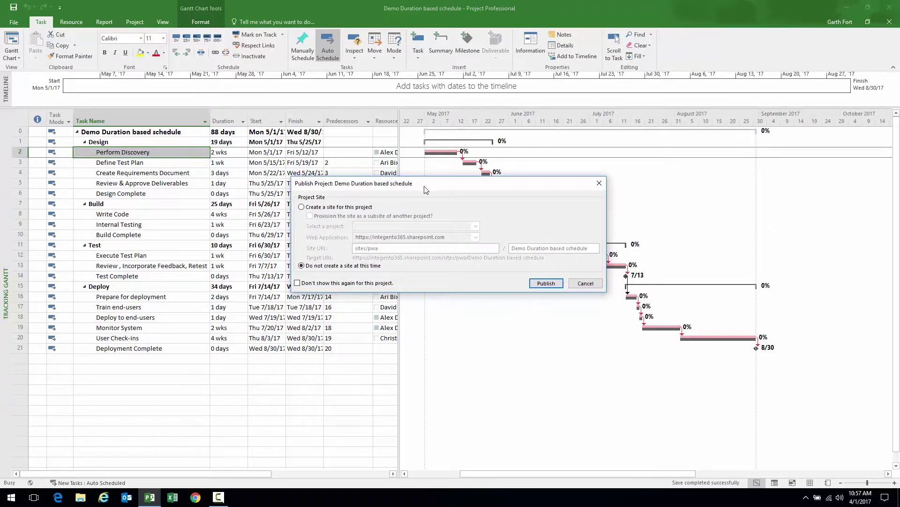
pyautogui.moveTo(424, 186); pyautogui.dragTo(421, 182)
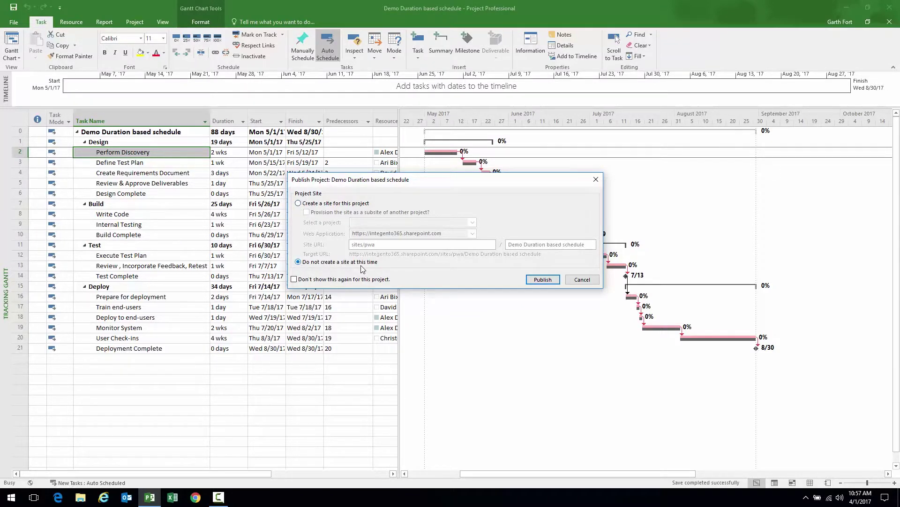
pyautogui.click(298, 203)
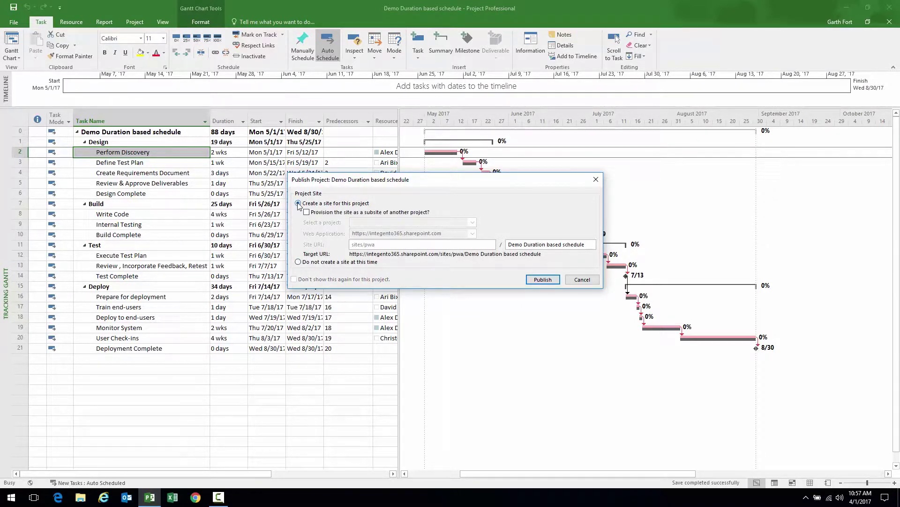
pyautogui.click(298, 261)
pyautogui.click(299, 203)
pyautogui.click(372, 262)
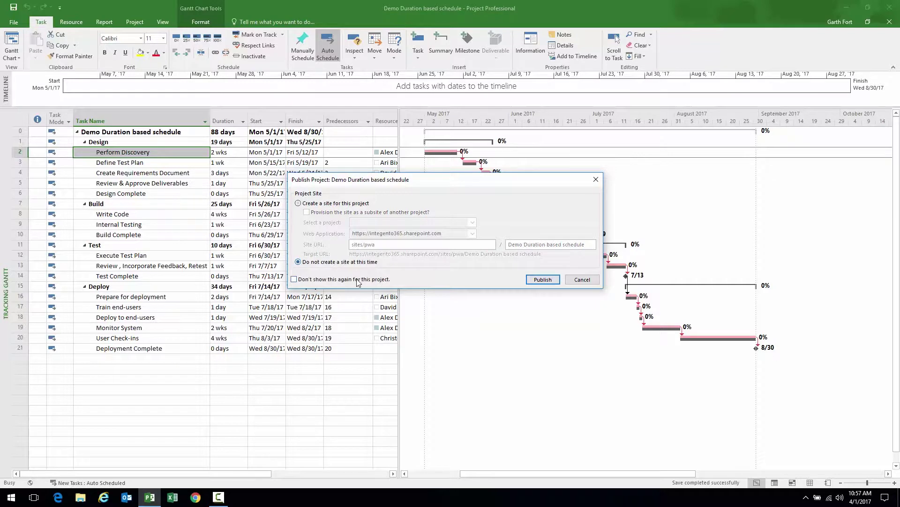
pyautogui.click(542, 281)
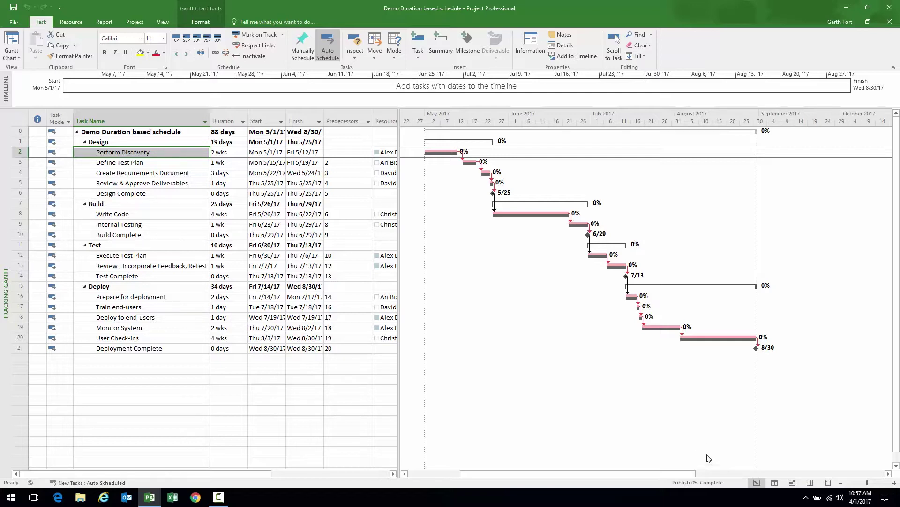
# Select the Define Test Plan through Design Complete rows and widen the table to show resource names
pyautogui.click(154, 164)
pyautogui.click(154, 174)
pyautogui.click(159, 184)
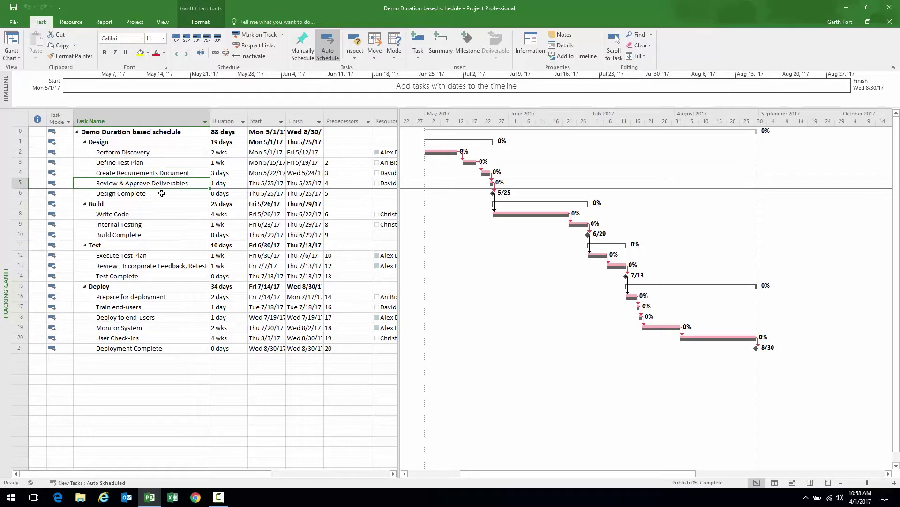
pyautogui.click(162, 193)
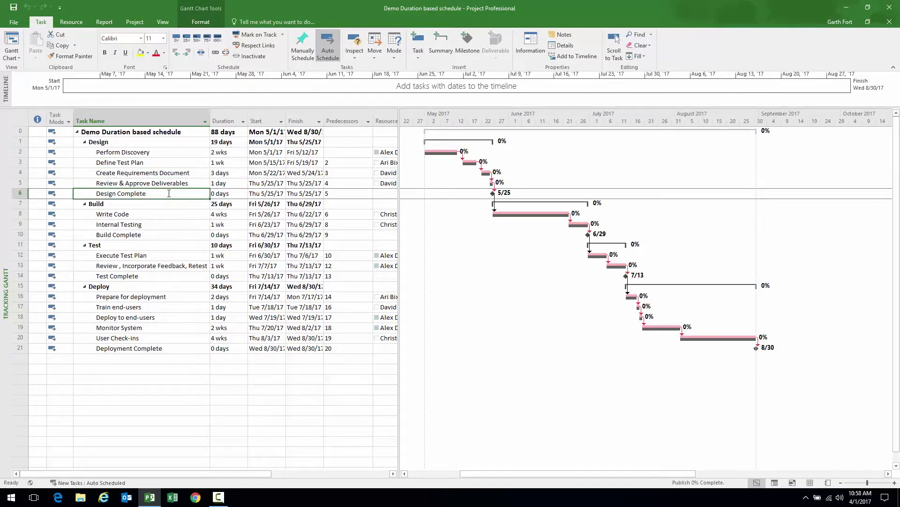
pyautogui.moveTo(399, 172); pyautogui.dragTo(430, 173)
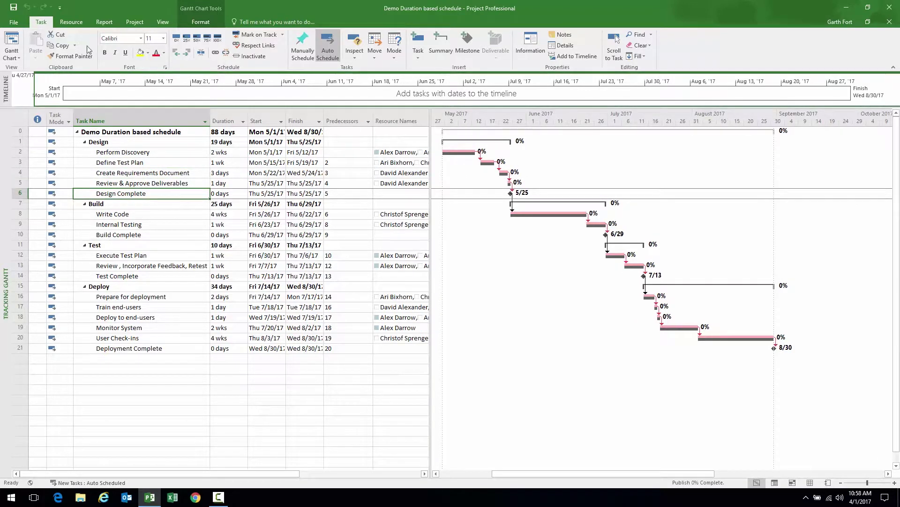
# Close the project, checking it back in, and exit Project
pyautogui.click(18, 22)
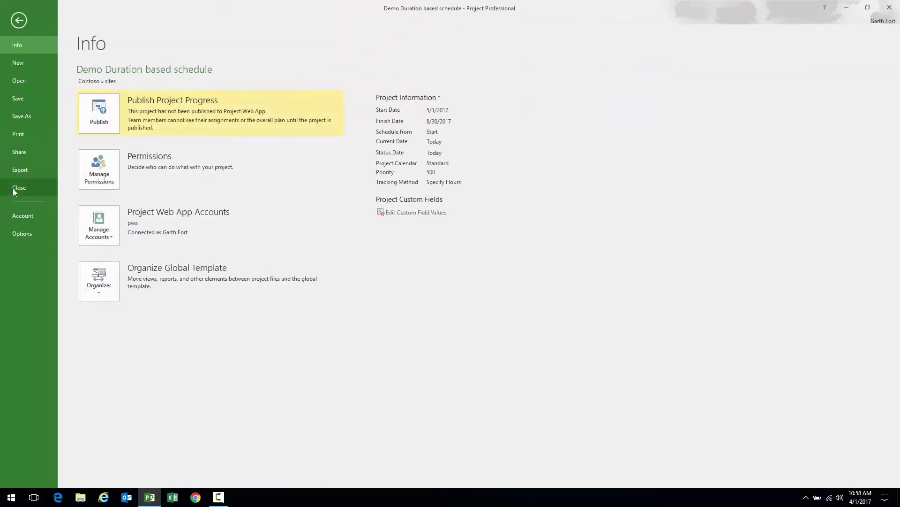
pyautogui.click(13, 190)
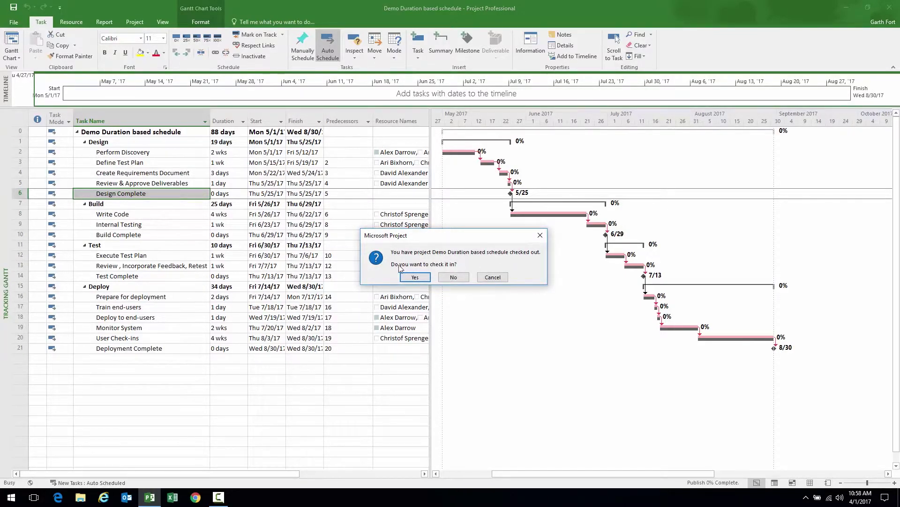
pyautogui.click(418, 276)
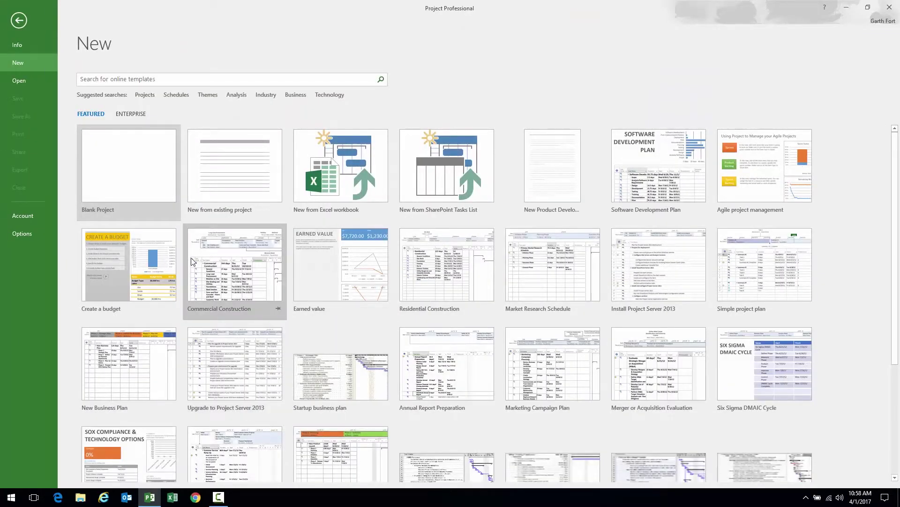
pyautogui.click(891, 8)
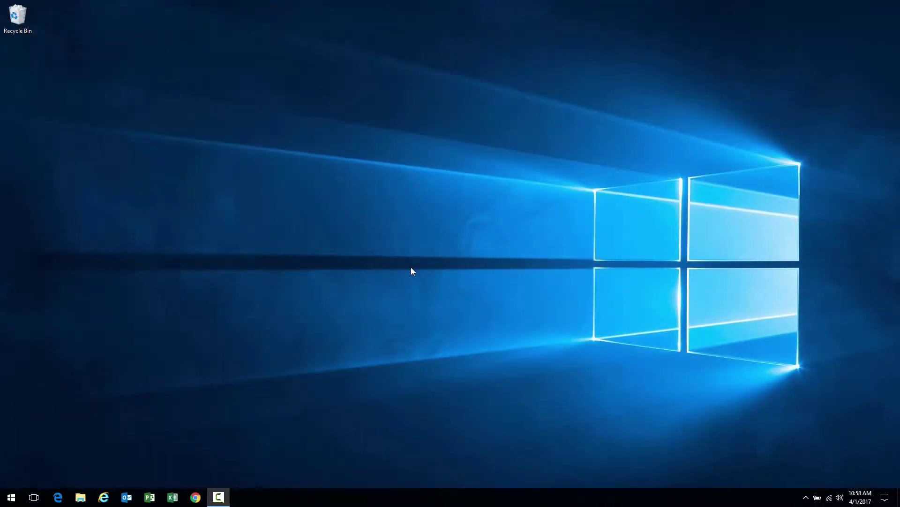
# Launch Project with the pwa profile, browse the server's enterprise projects, then return to the start screen
pyautogui.click(149, 497)
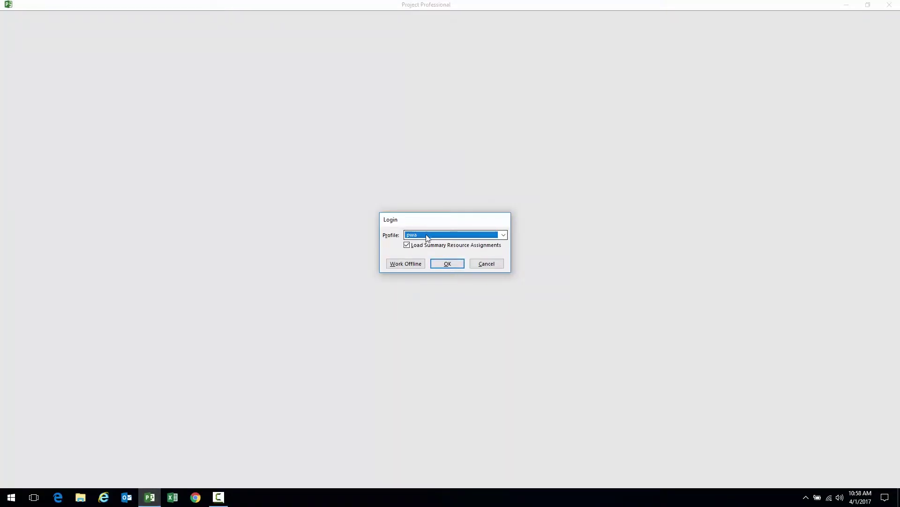
pyautogui.click(447, 264)
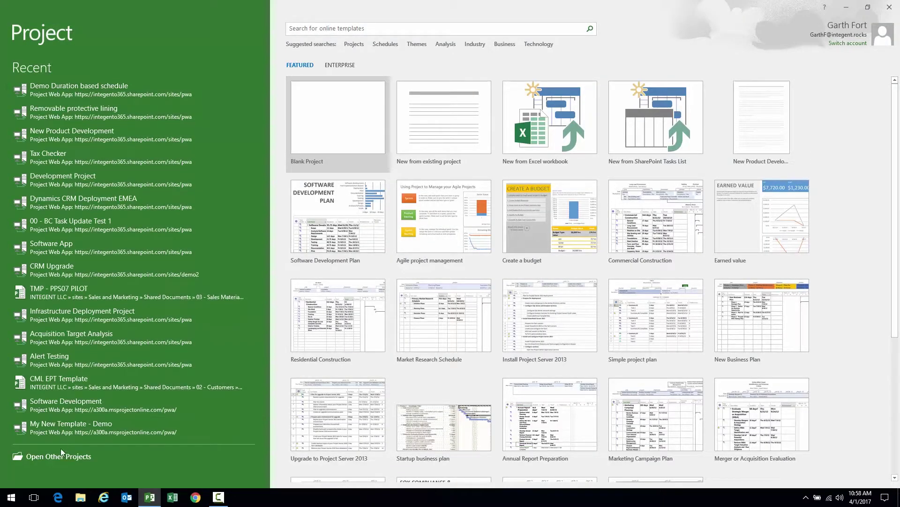
pyautogui.click(57, 456)
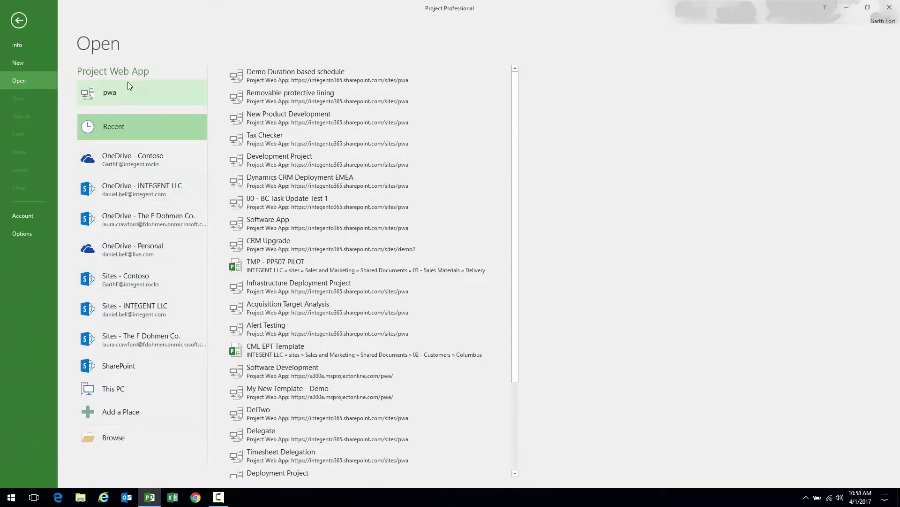
pyautogui.click(111, 92)
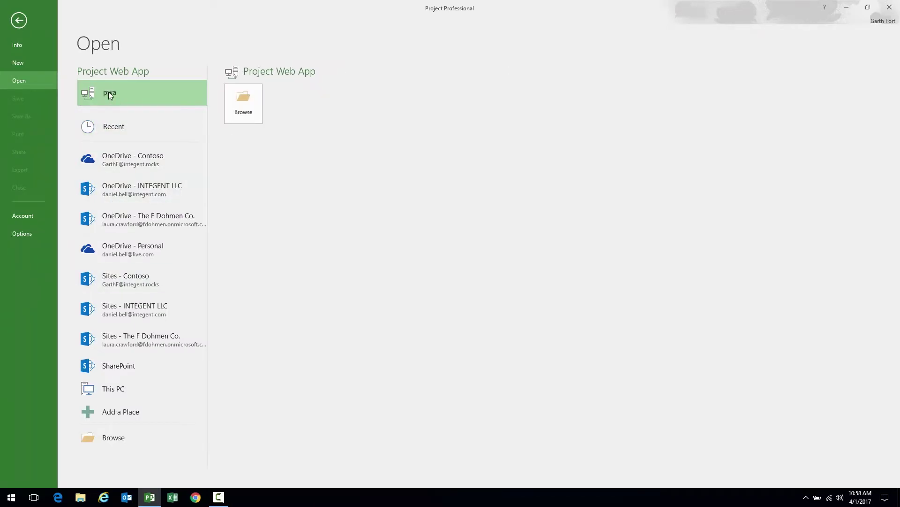
pyautogui.click(242, 103)
pyautogui.moveTo(201, 10); pyautogui.dragTo(398, 24)
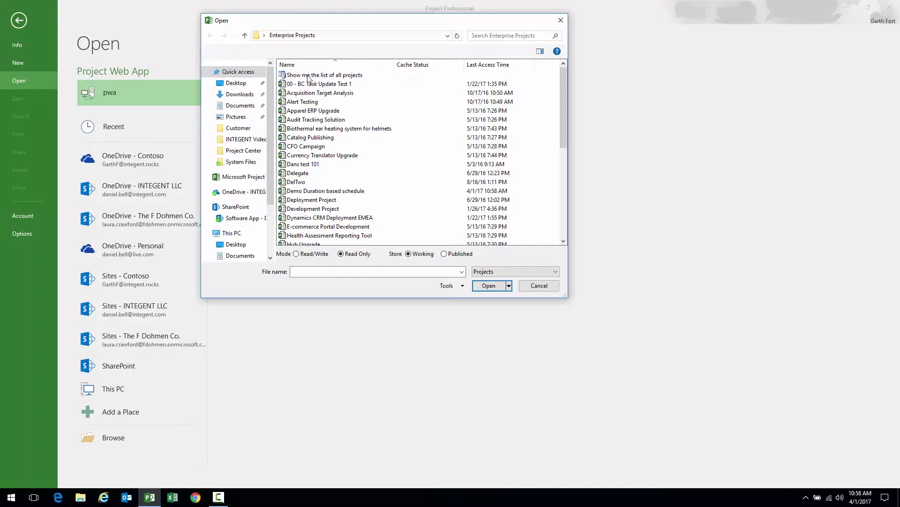
pyautogui.click(533, 286)
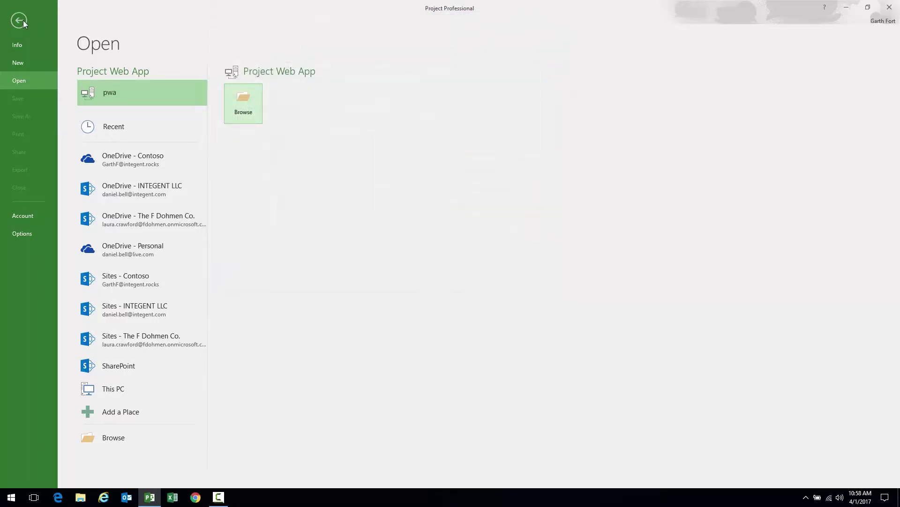
pyautogui.click(19, 20)
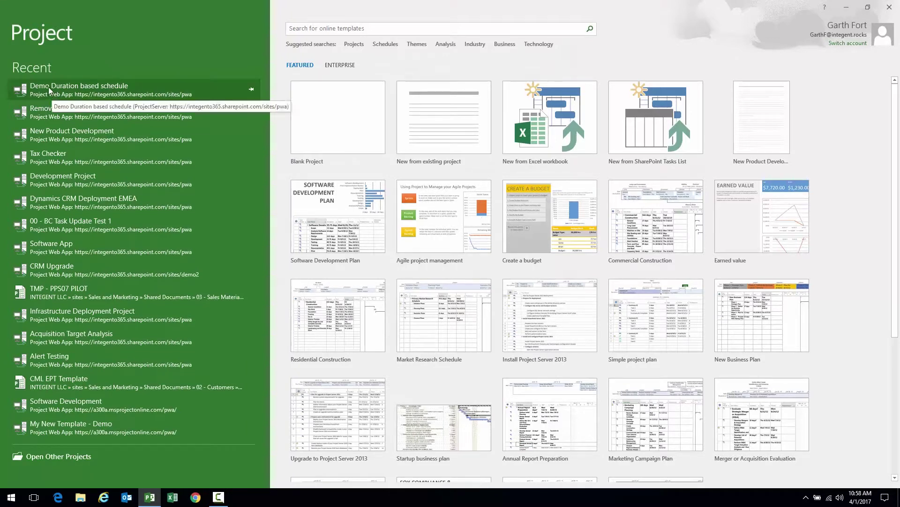
# Open Demo Duration based schedule, check it out for editing, and widen the Task Name column
pyautogui.click(49, 91)
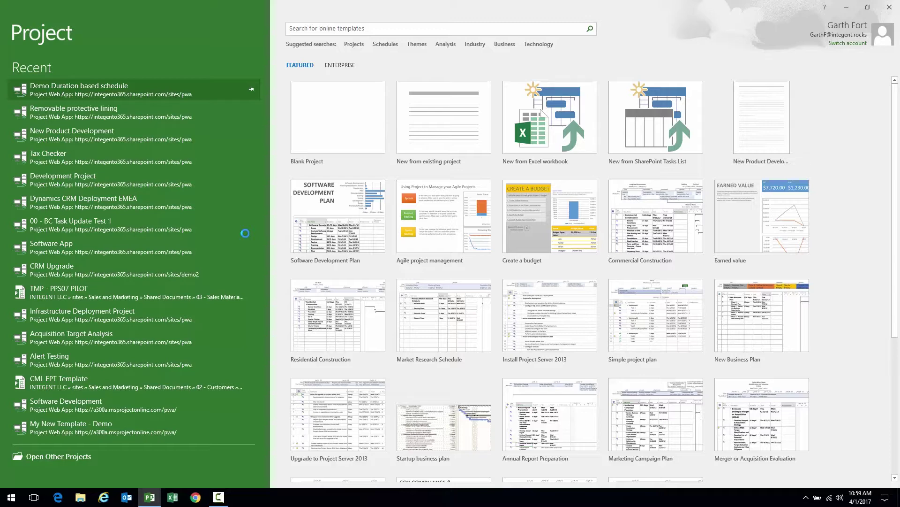
pyautogui.click(454, 278)
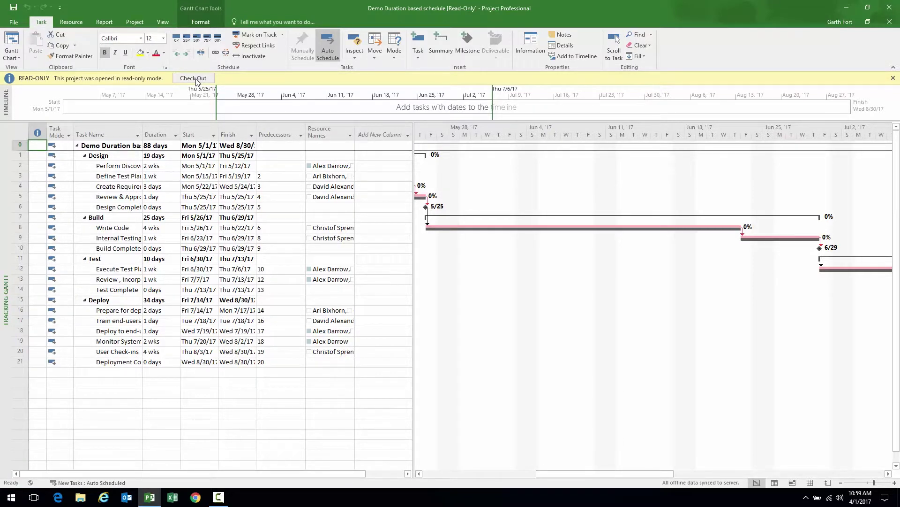
pyautogui.click(192, 78)
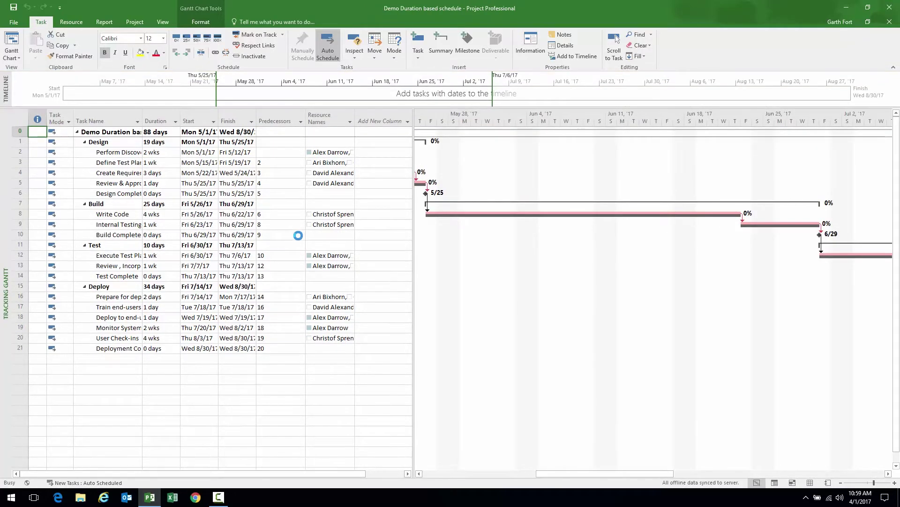
pyautogui.moveTo(142, 116); pyautogui.dragTo(224, 114)
# Widen the task table, then switch to the (INT) Tracking Gantt view showing % Complete
pyautogui.moveTo(412, 182); pyautogui.dragTo(467, 192)
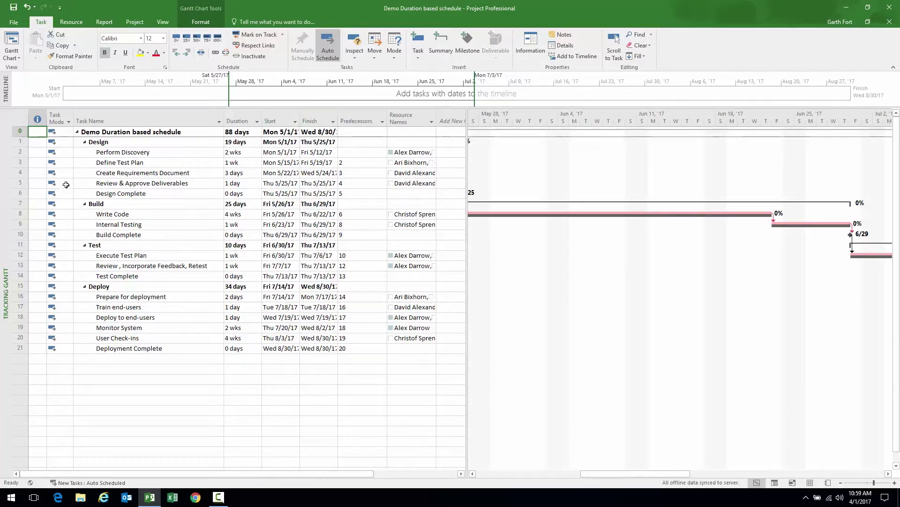
pyautogui.rightClick(4, 164)
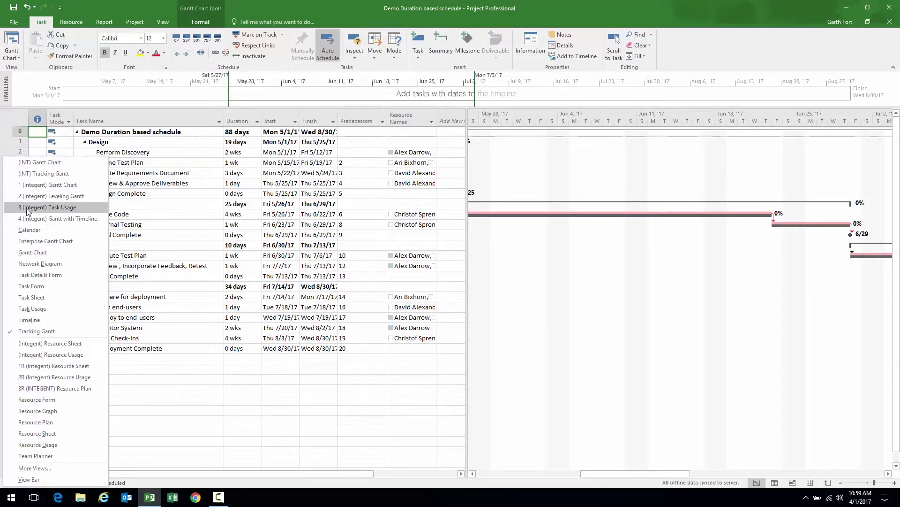
pyautogui.click(37, 173)
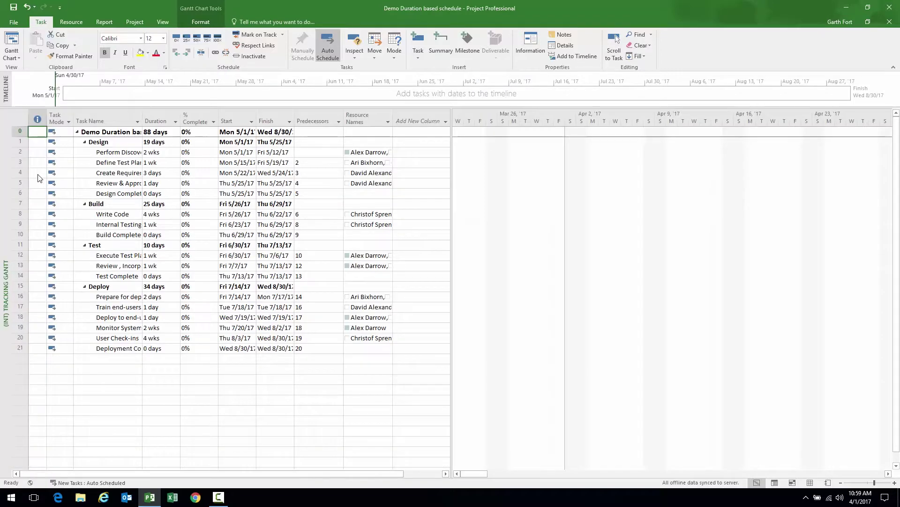
# Widen the table columns so task names display in full
pyautogui.moveTo(452, 175); pyautogui.dragTo(454, 175)
pyautogui.click(155, 118)
pyautogui.moveTo(155, 118); pyautogui.dragTo(209, 120)
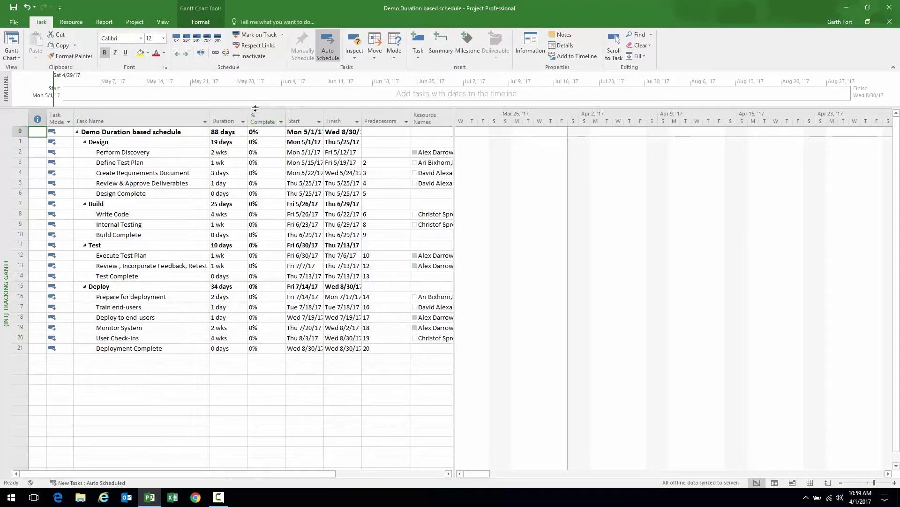
# Scroll to Perform Discovery and zoom out the timescale to fit May–September bars
pyautogui.click(164, 152)
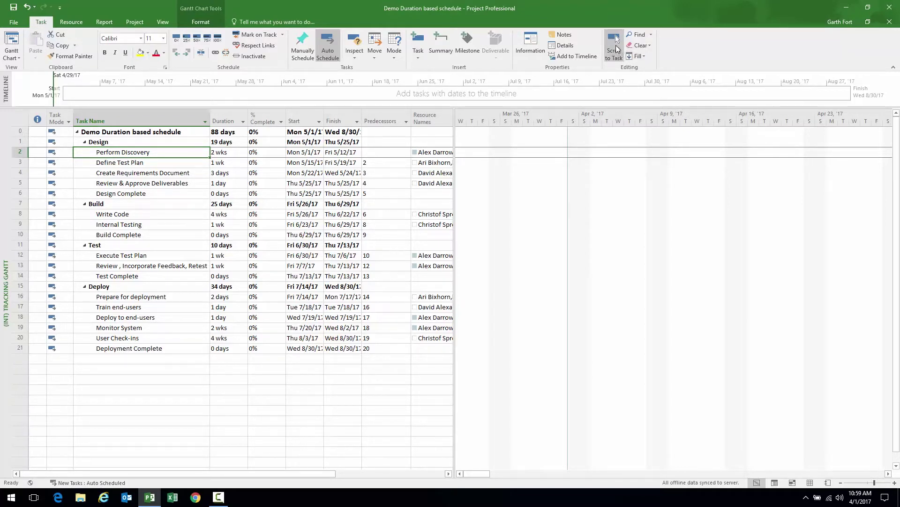
pyautogui.click(614, 47)
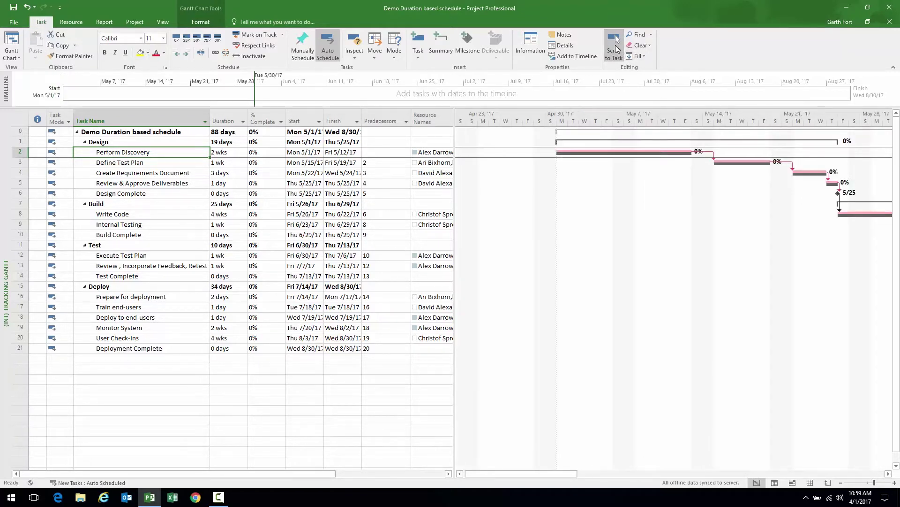
pyautogui.click(841, 482)
pyautogui.click(841, 482)
pyautogui.moveTo(625, 473); pyautogui.dragTo(654, 472)
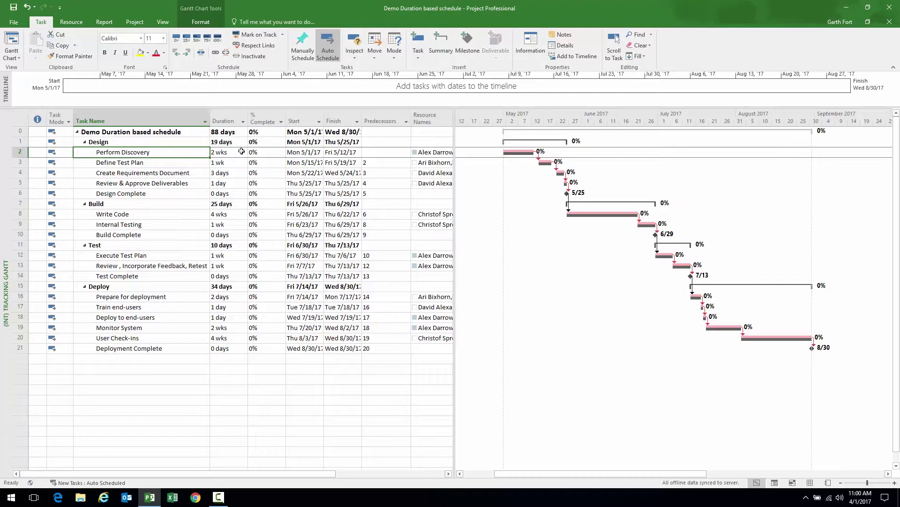
# Mark Perform Discovery 50% complete, then undo it and reselect its row
pyautogui.click(147, 163)
pyautogui.click(140, 152)
pyautogui.click(20, 152)
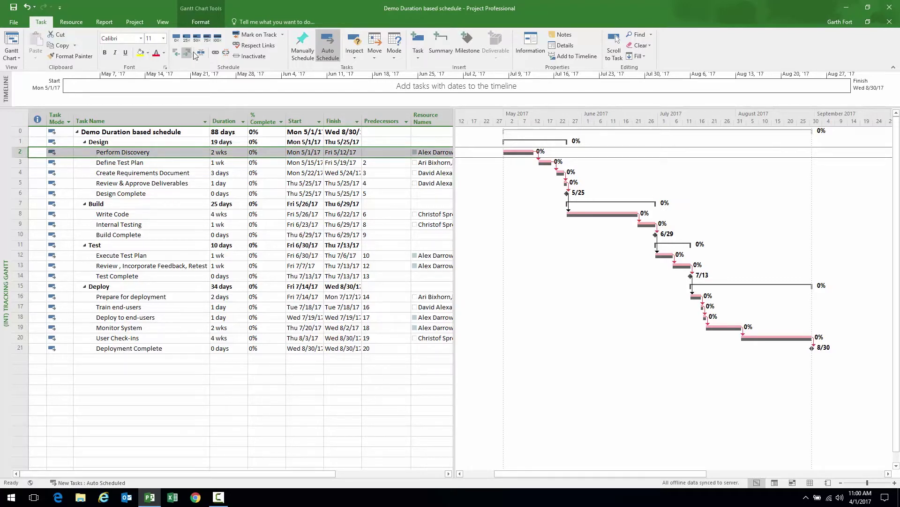
pyautogui.click(197, 38)
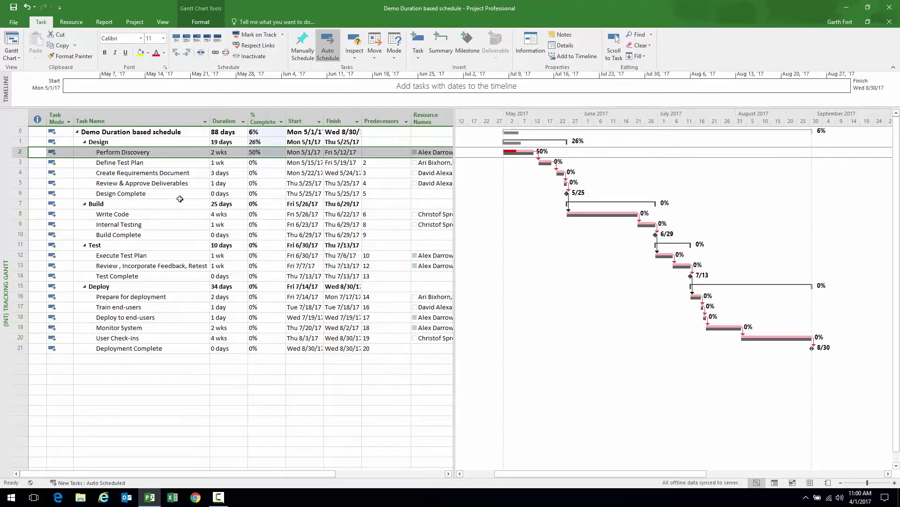
pyautogui.hotkey('ctrl', 'z')
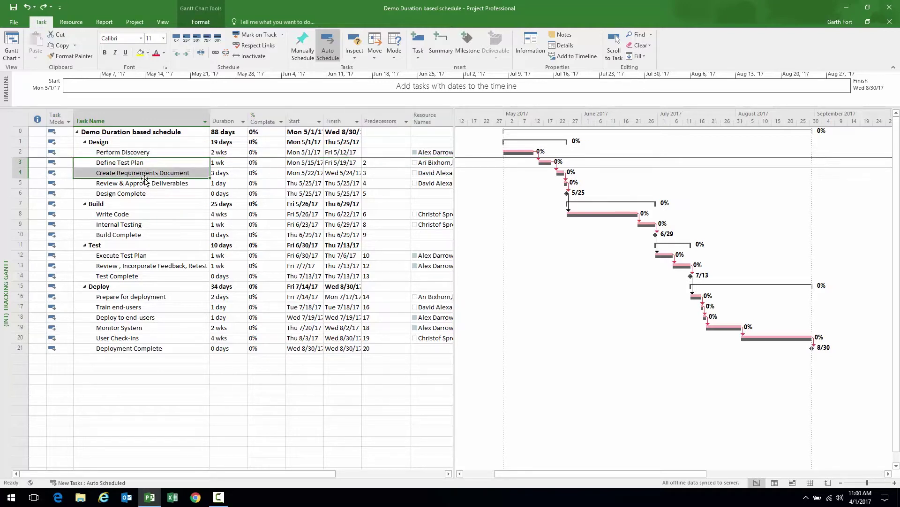
pyautogui.click(117, 151)
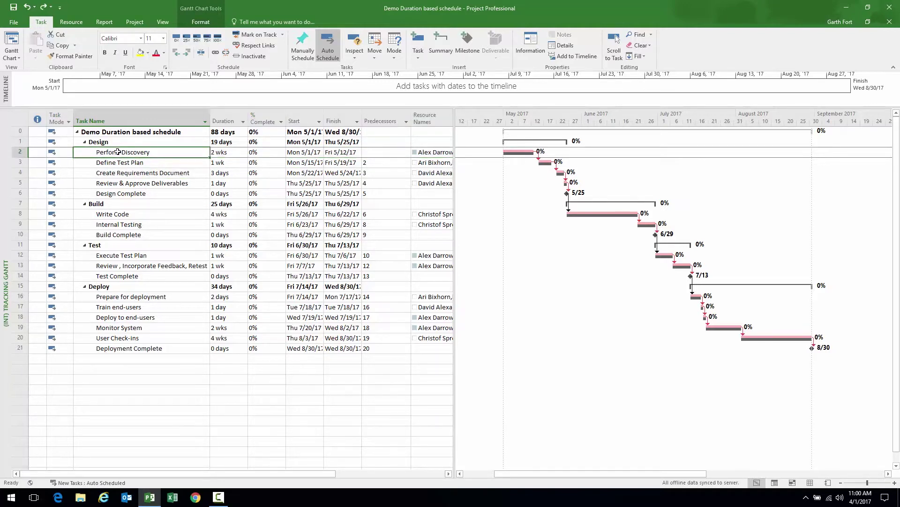
pyautogui.click(21, 152)
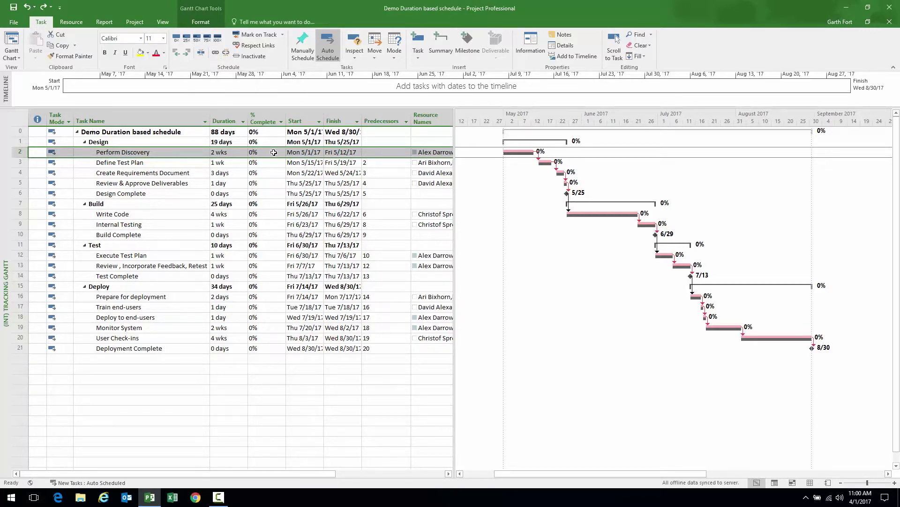
# Set Perform Discovery to 50% complete with the Task tab's 50% button
pyautogui.click(276, 152)
pyautogui.click(282, 150)
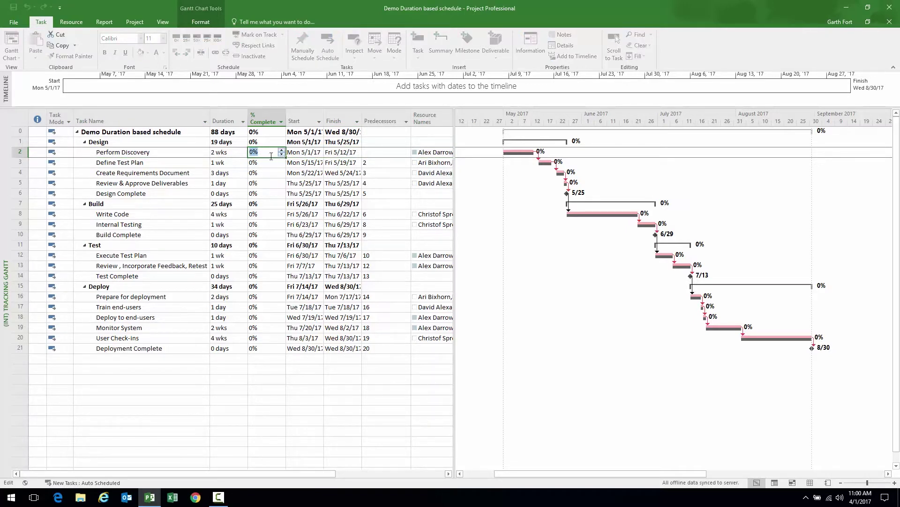
pyautogui.click(185, 153)
pyautogui.click(43, 153)
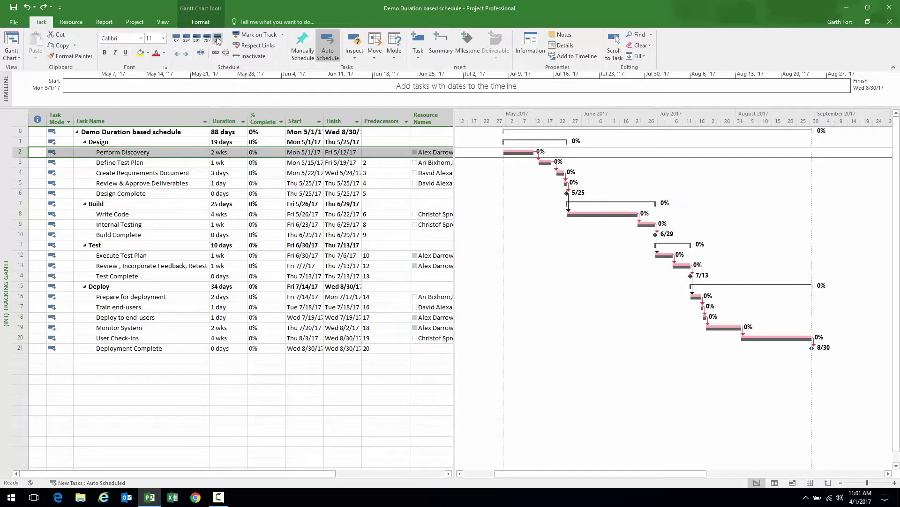
pyautogui.click(197, 42)
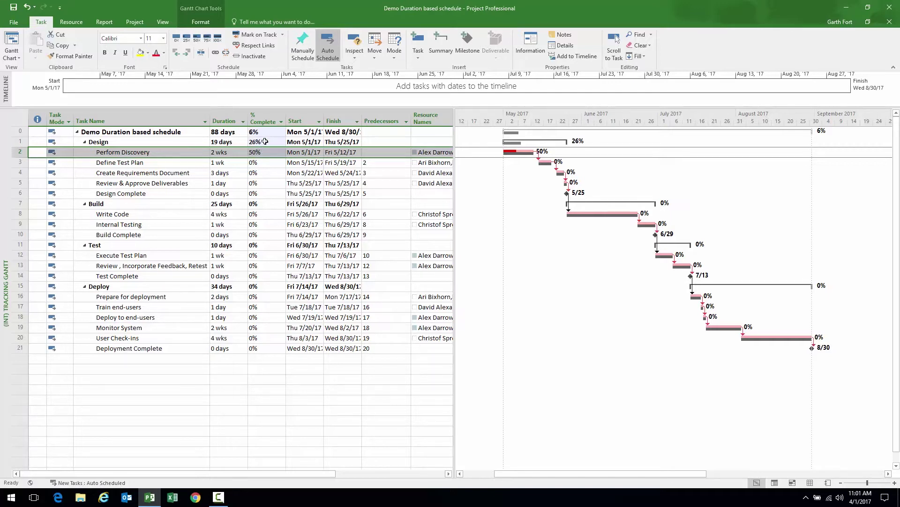
# Check the Design (26%) and project (6%) rollups, then open the Info page
pyautogui.click(174, 142)
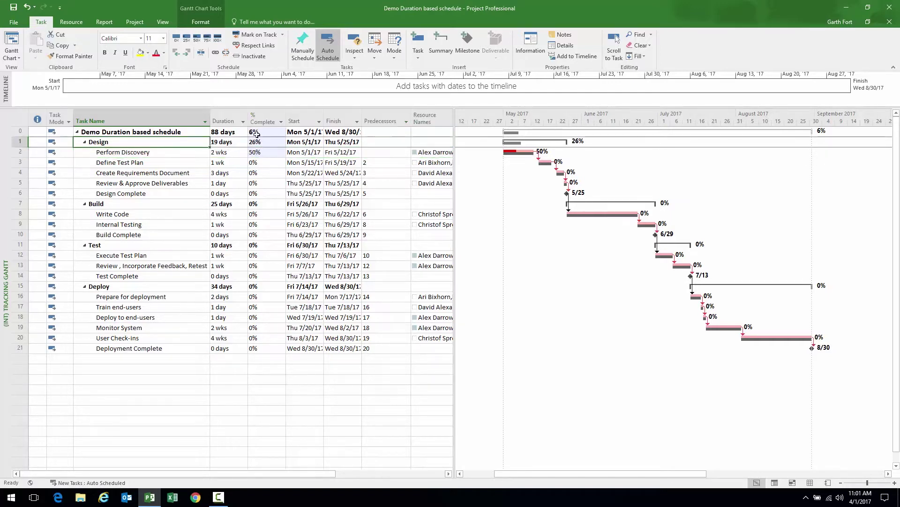
pyautogui.click(267, 130)
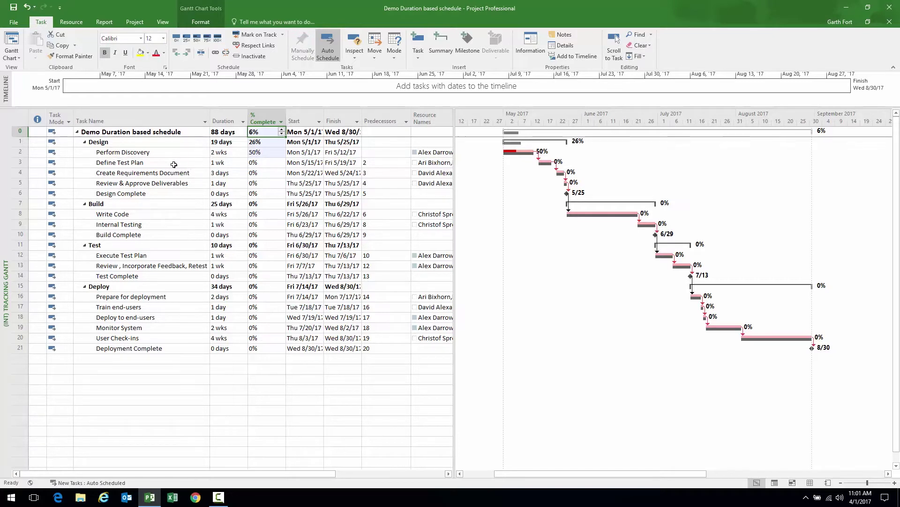
pyautogui.click(14, 22)
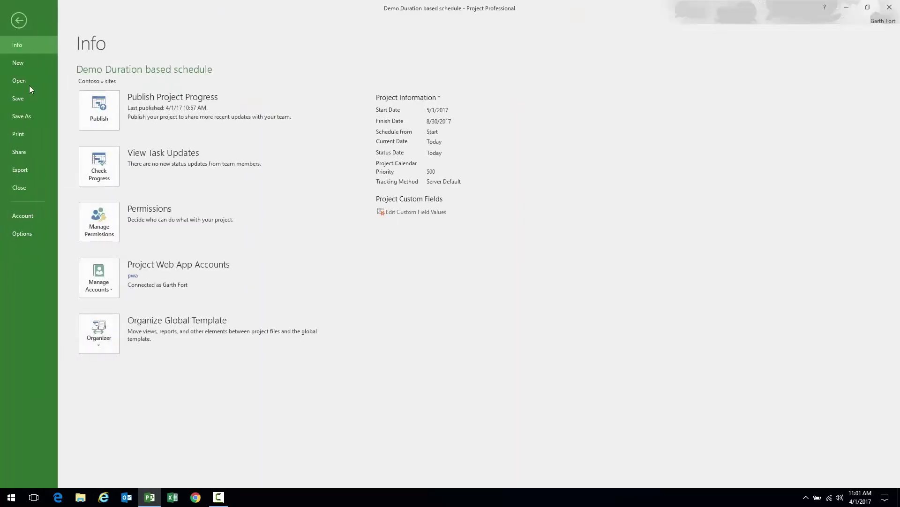
# Publish the updated schedule choosing 'Do not create a site at this time'
pyautogui.click(99, 109)
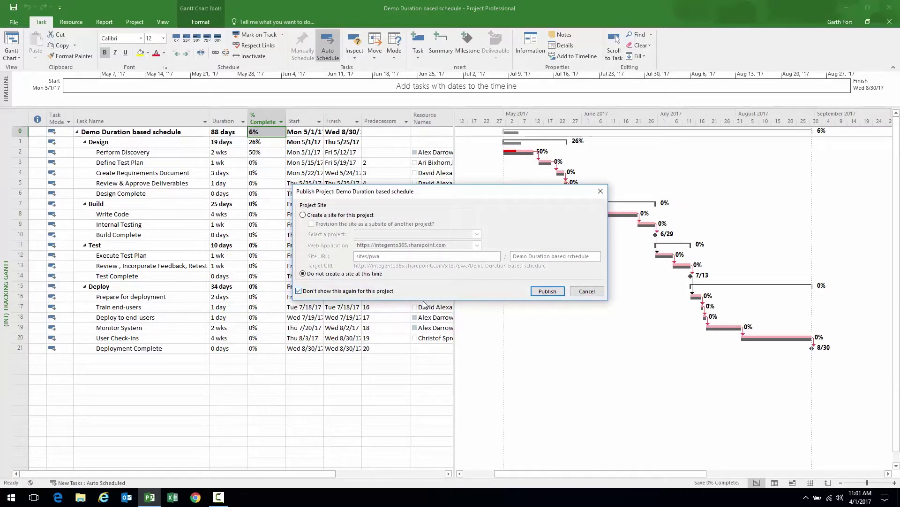
pyautogui.click(547, 291)
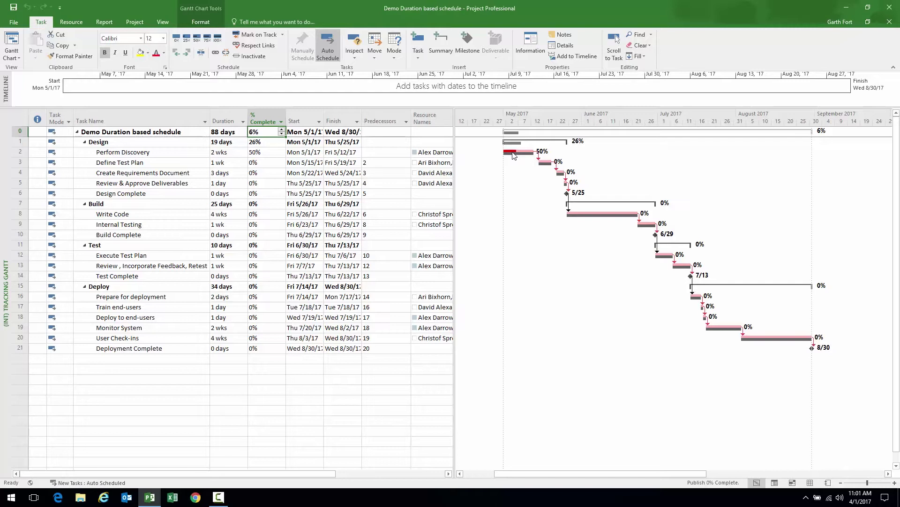
pyautogui.moveTo(517, 156)
# Set Perform Discovery to 100% complete and Define Test Plan to 75% complete
pyautogui.click(182, 153)
pyautogui.click(217, 37)
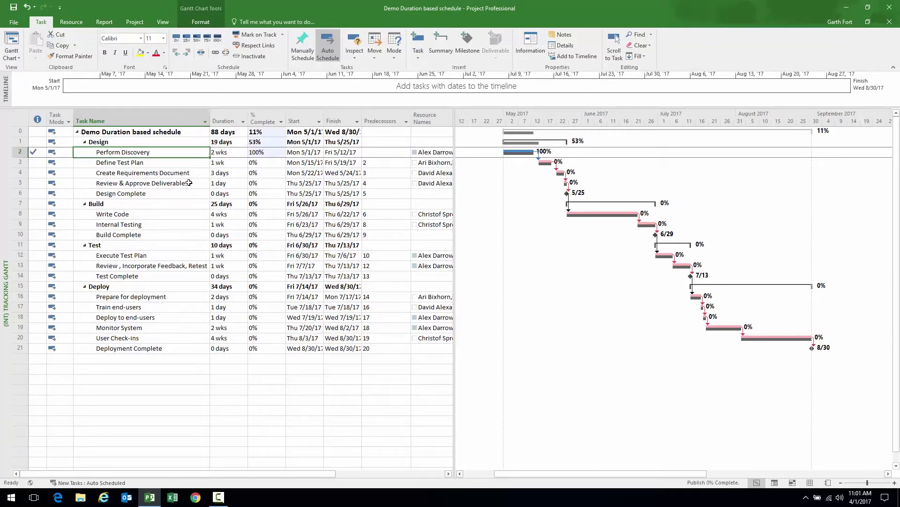
pyautogui.click(174, 163)
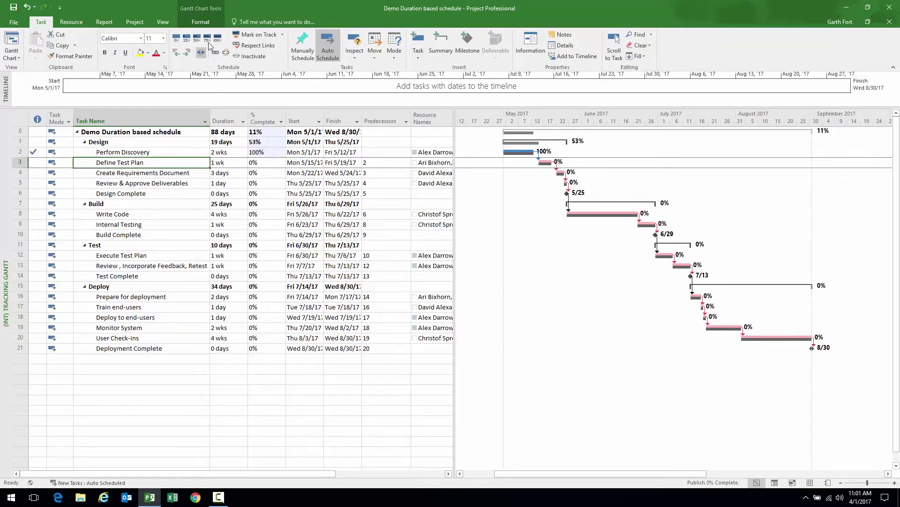
pyautogui.click(208, 37)
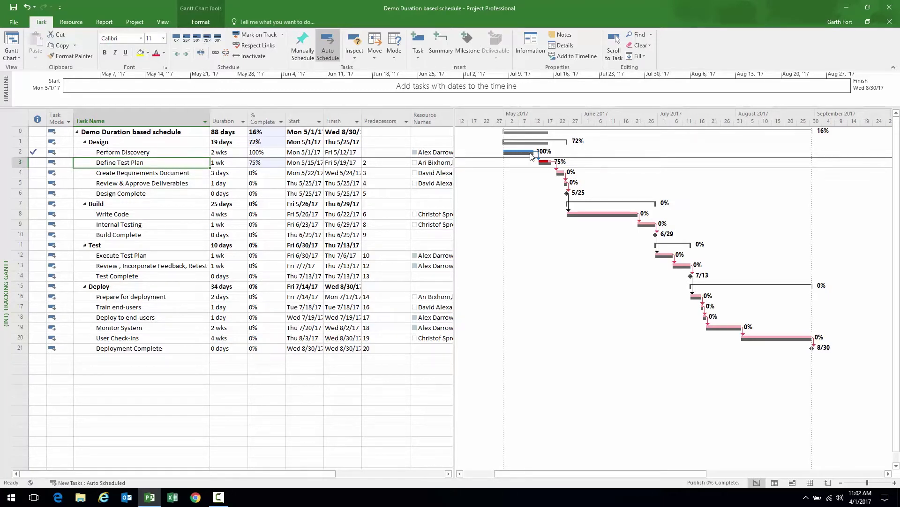
pyautogui.moveTo(529, 155)
# Republish the project from the File Info page to send the updated progress to the server
pyautogui.click(20, 22)
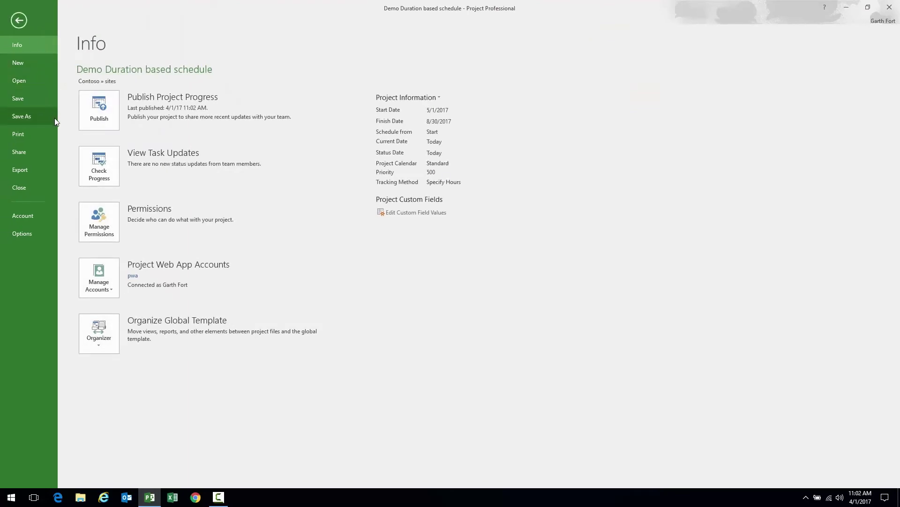
pyautogui.click(100, 107)
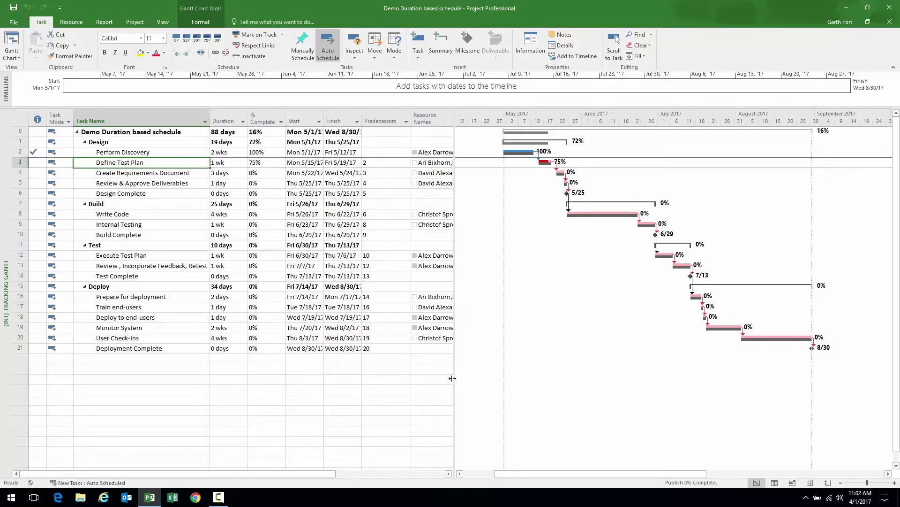
# Close the schedule from the File menu, choosing Yes to check it in
pyautogui.click(15, 22)
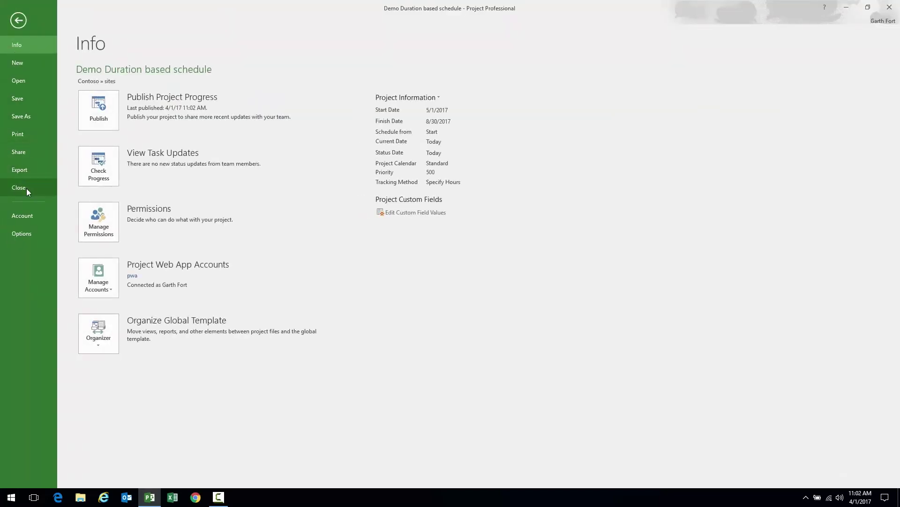
pyautogui.click(26, 187)
pyautogui.click(415, 277)
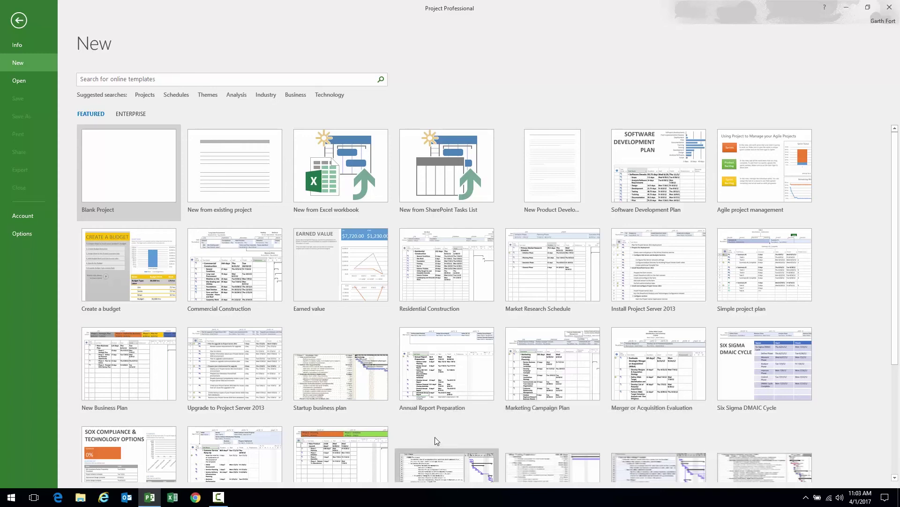
pyautogui.click(230, 500)
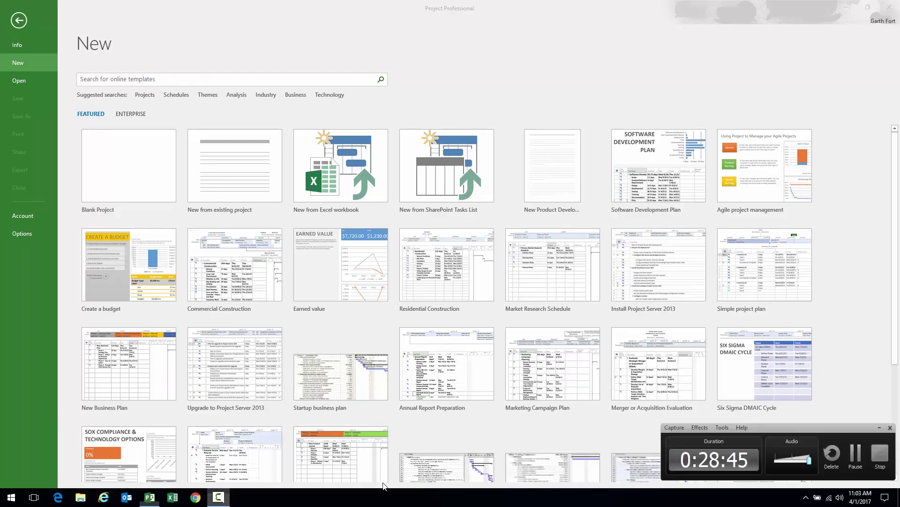